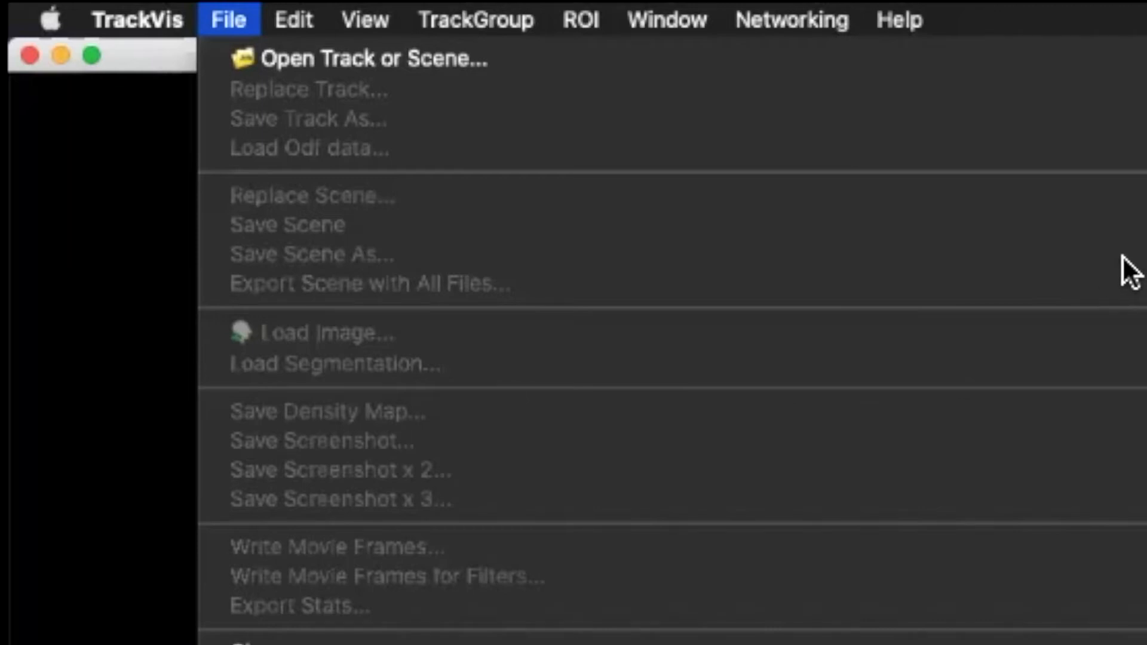
# Step: Open the track file wP02.trk from the Data folder
pyautogui.click(443, 153)
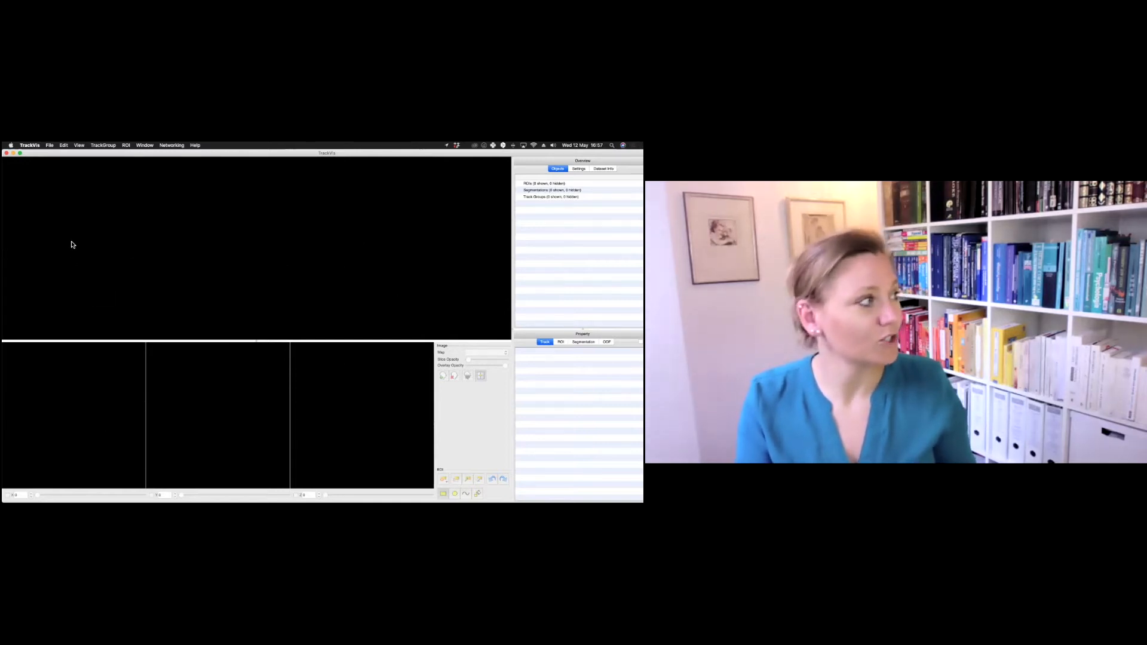
pyautogui.click(50, 146)
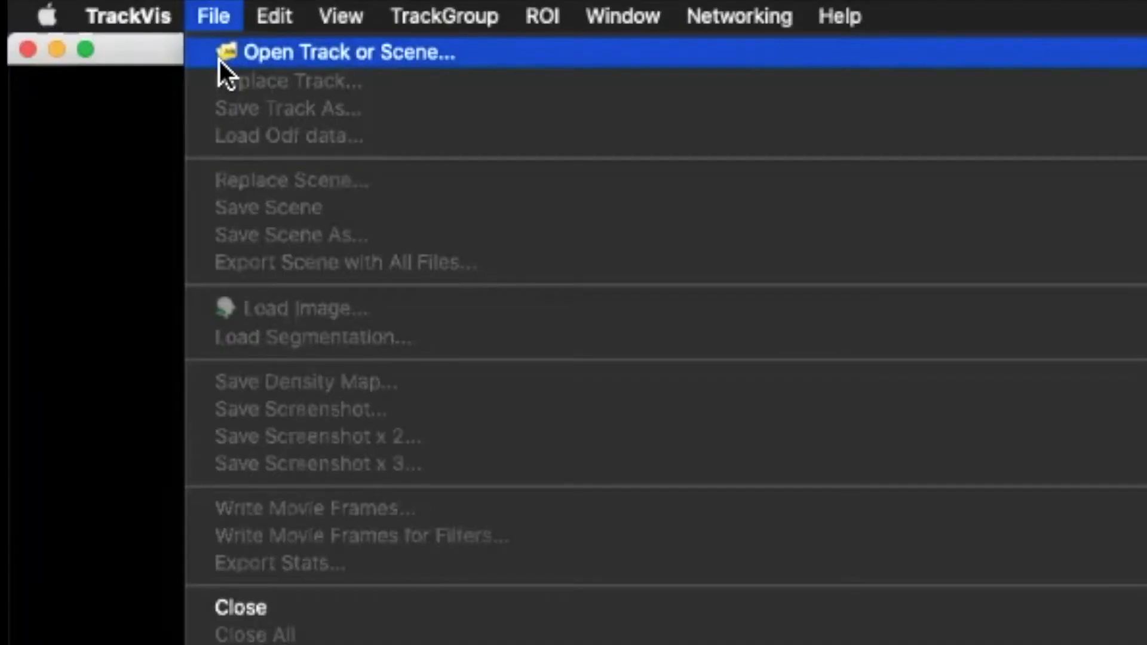
pyautogui.click(282, 53)
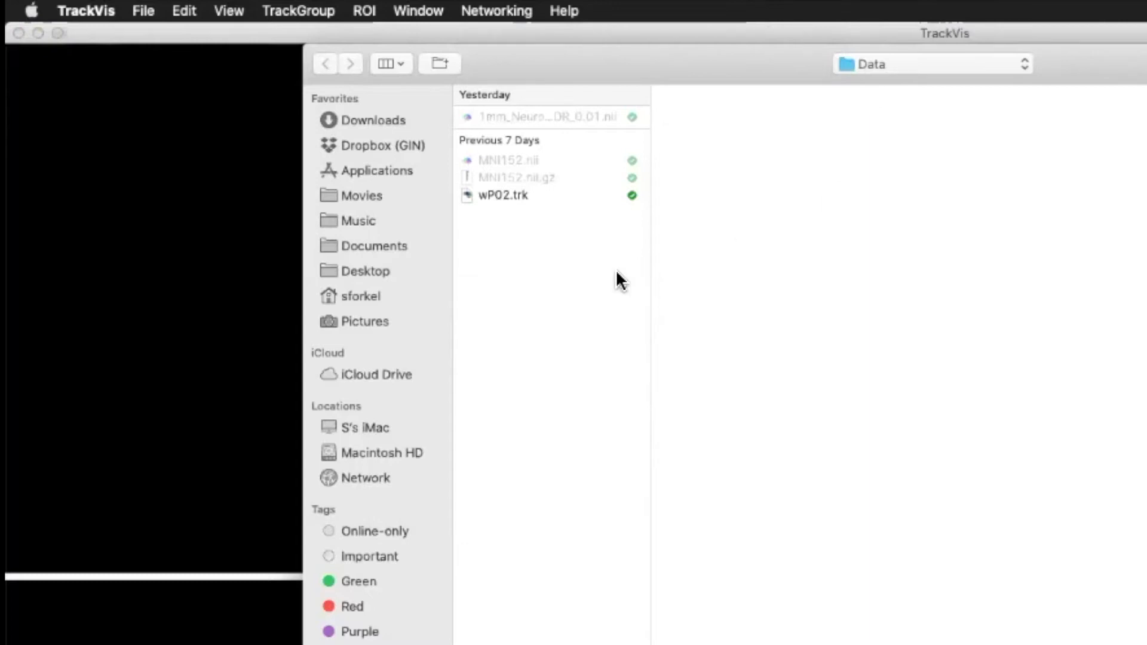
pyautogui.click(550, 197)
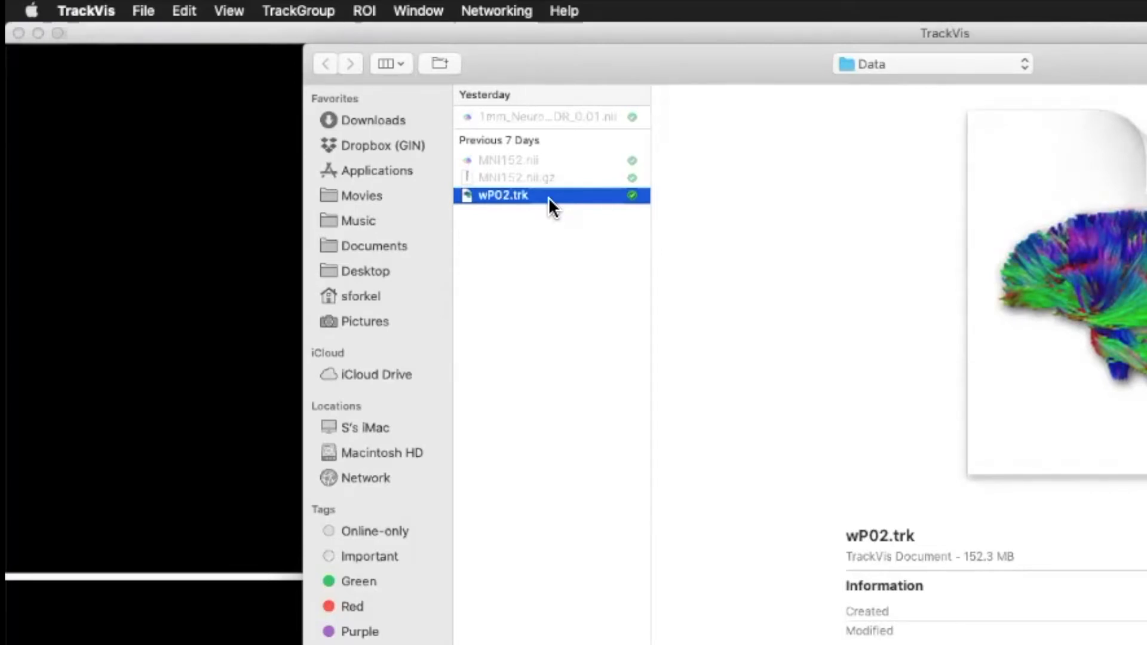
pyautogui.doubleClick(549, 197)
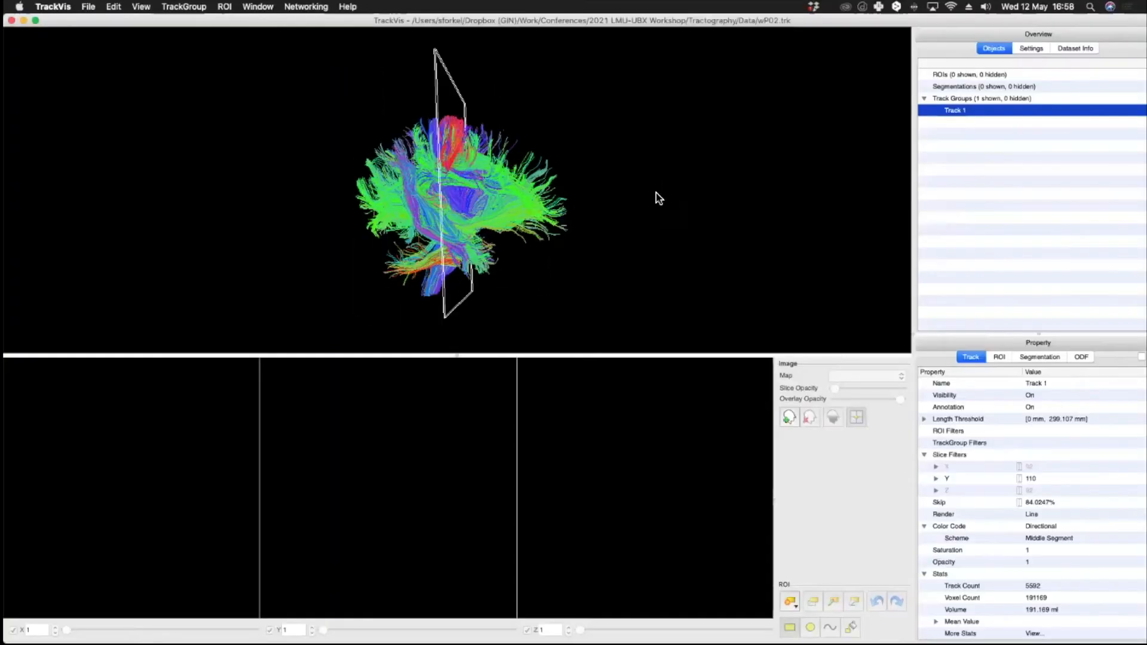
# Step: Load the MNI152.nii image as the background volume
pyautogui.moveTo(657, 199); pyautogui.dragTo(430, 203)
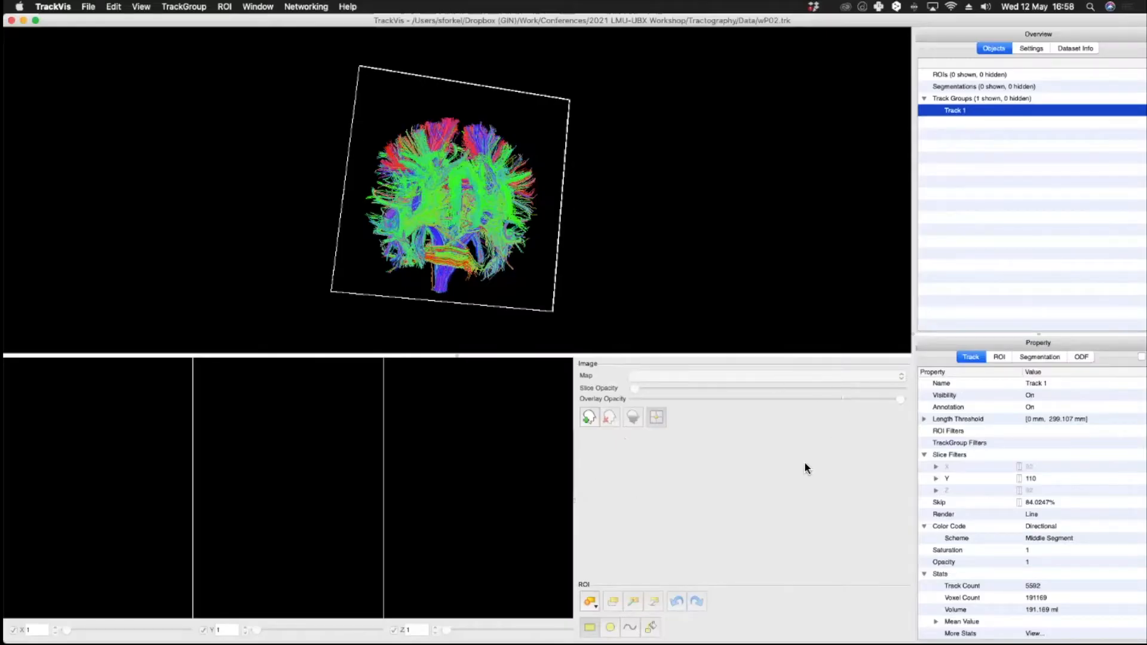
pyautogui.click(589, 416)
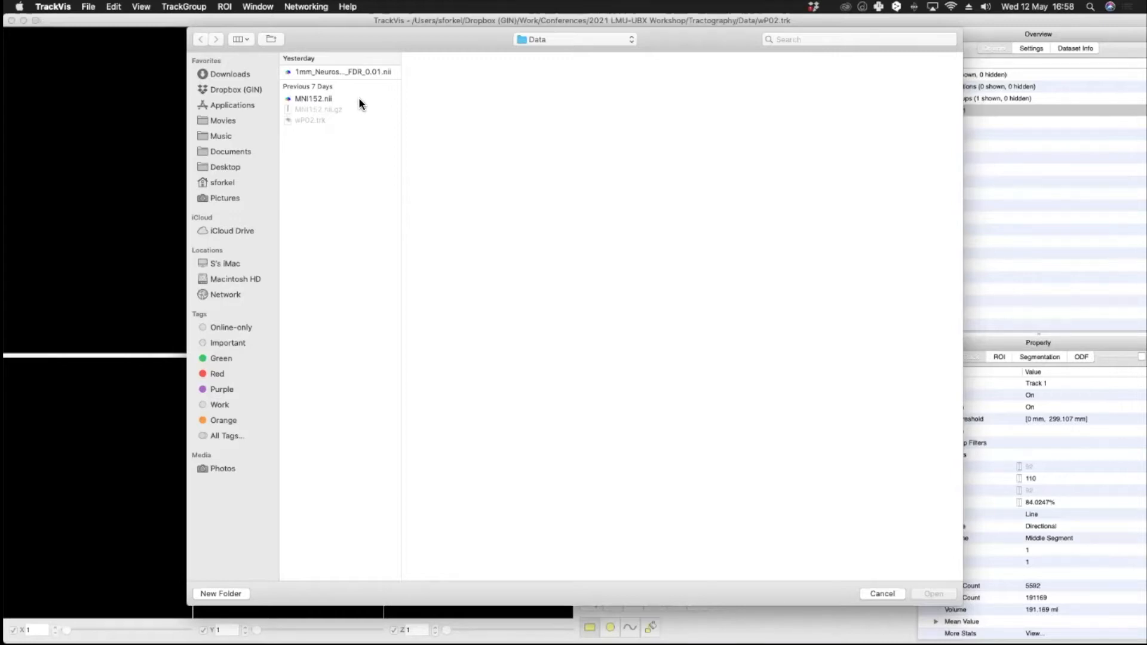
pyautogui.click(359, 99)
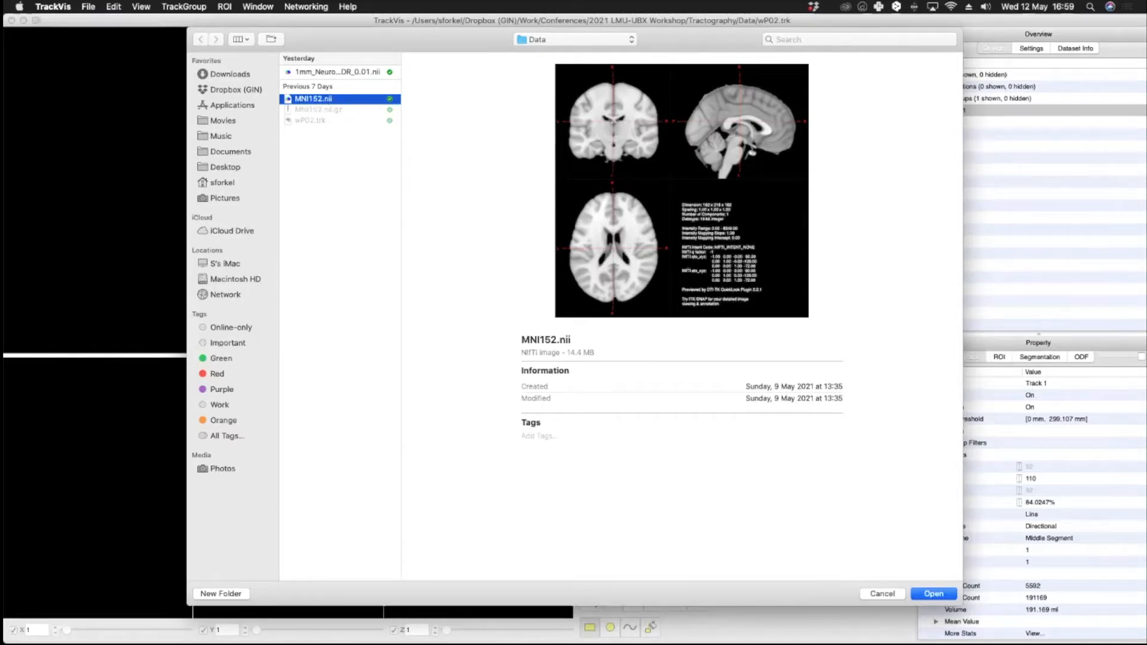
pyautogui.press('Return')
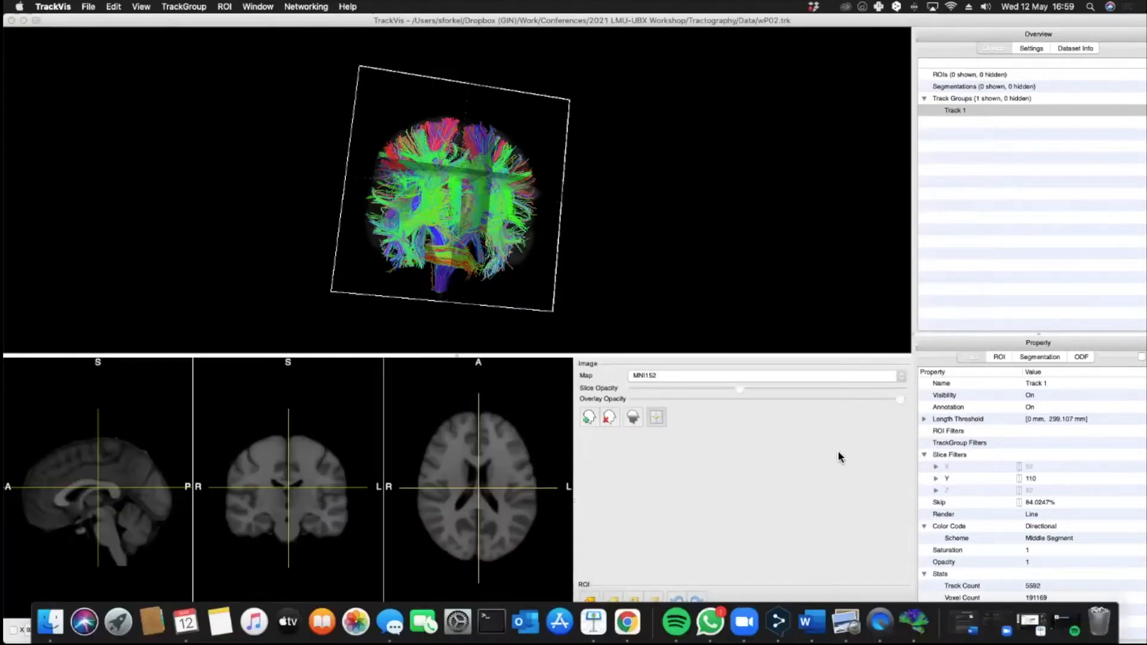
# Step: Turn off the Y slice filter for Track 1 so all tracks are displayed
pyautogui.moveTo(541, 535); pyautogui.dragTo(557, 382)
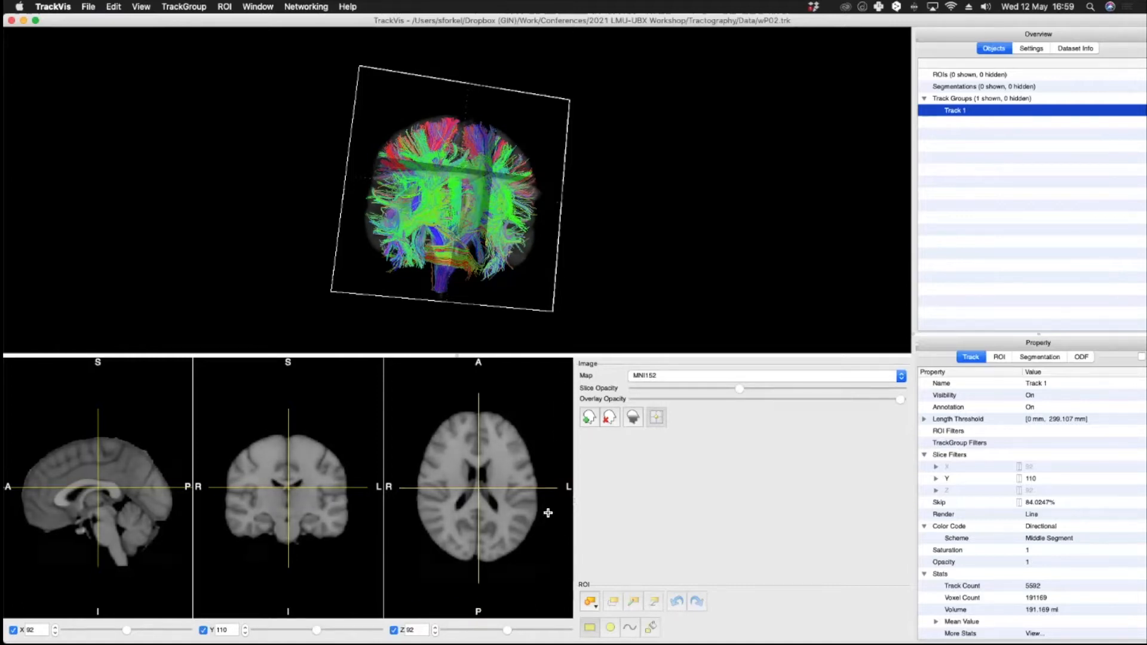
pyautogui.moveTo(547, 556); pyautogui.dragTo(557, 461)
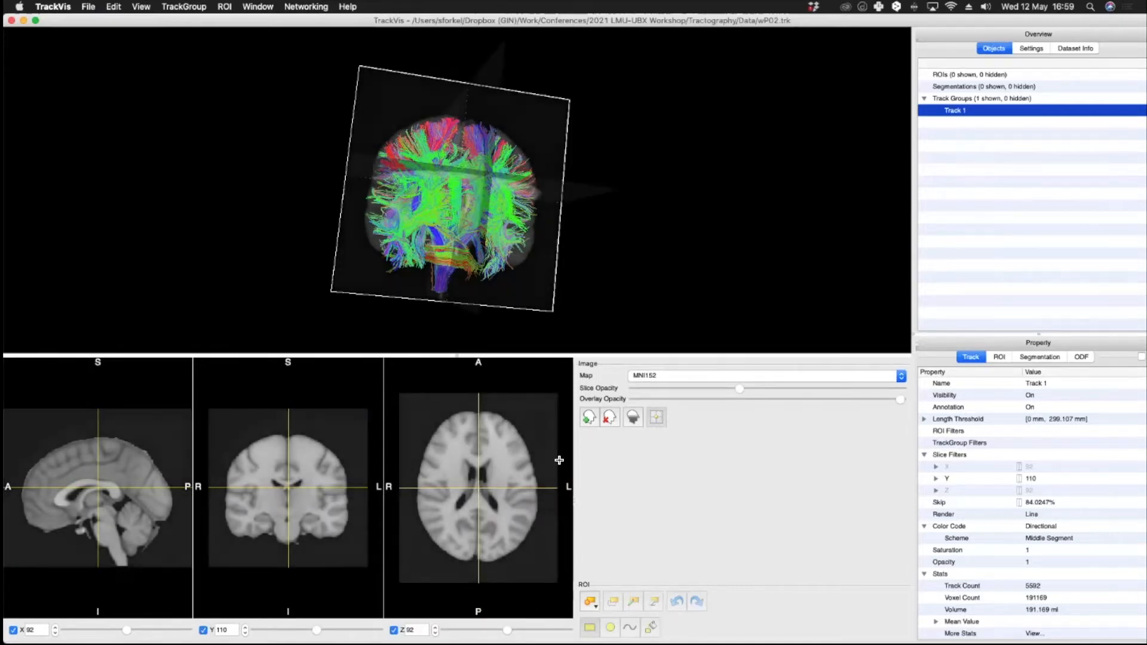
pyautogui.moveTo(533, 246); pyautogui.dragTo(568, 200)
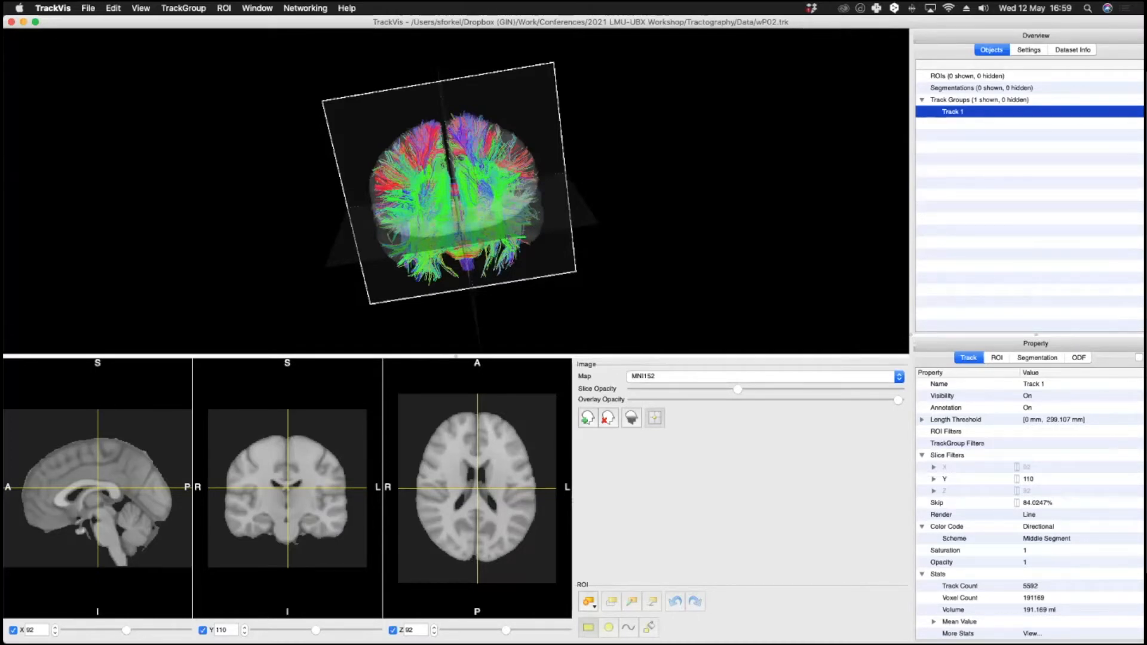
pyautogui.click(946, 479)
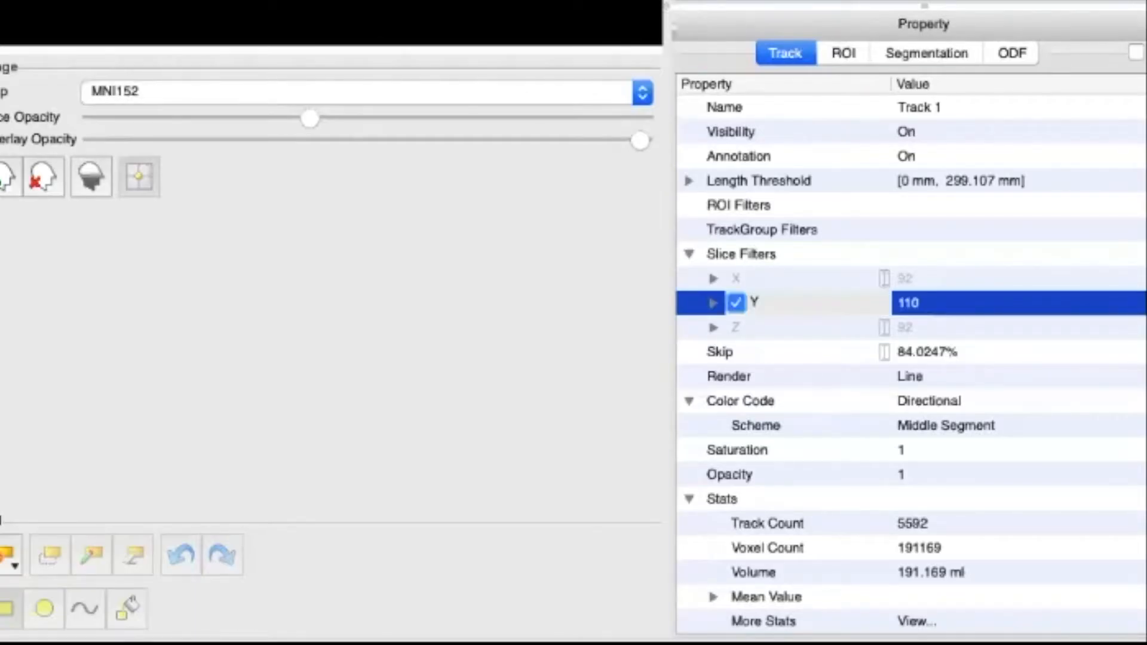
pyautogui.click(736, 303)
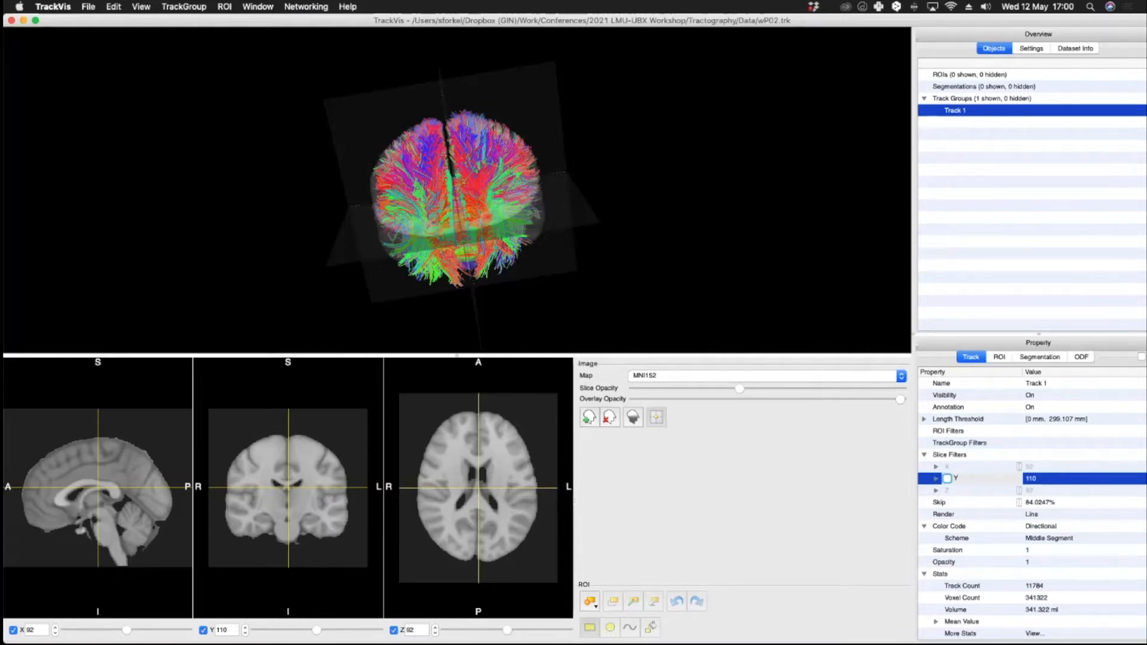
# Step: Adjust the slice opacity of the background image in the 3D view, ending at full opacity
pyautogui.moveTo(373, 216); pyautogui.dragTo(626, 145)
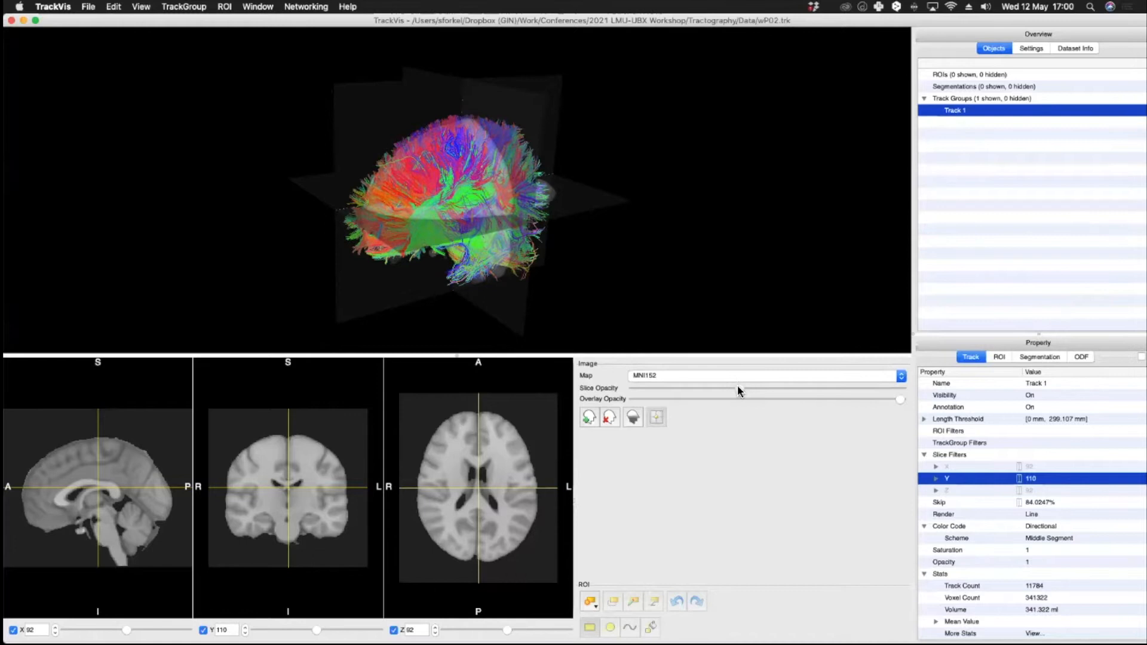
pyautogui.moveTo(747, 389); pyautogui.dragTo(900, 388)
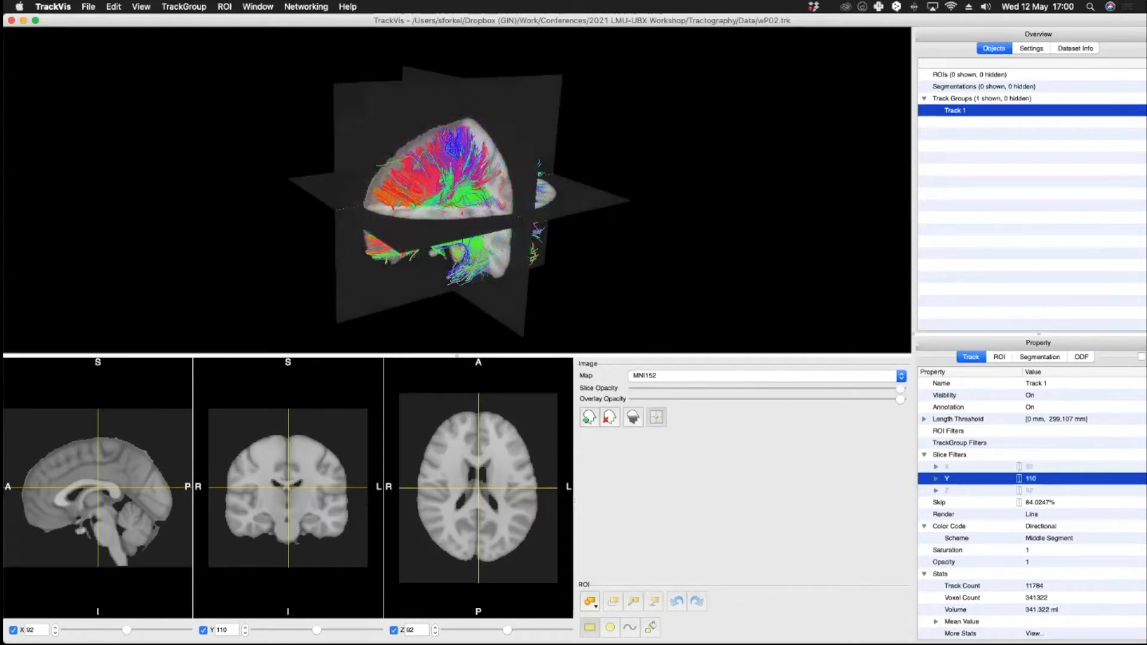
pyautogui.moveTo(418, 215); pyautogui.dragTo(646, 245)
pyautogui.moveTo(901, 388); pyautogui.dragTo(630, 390)
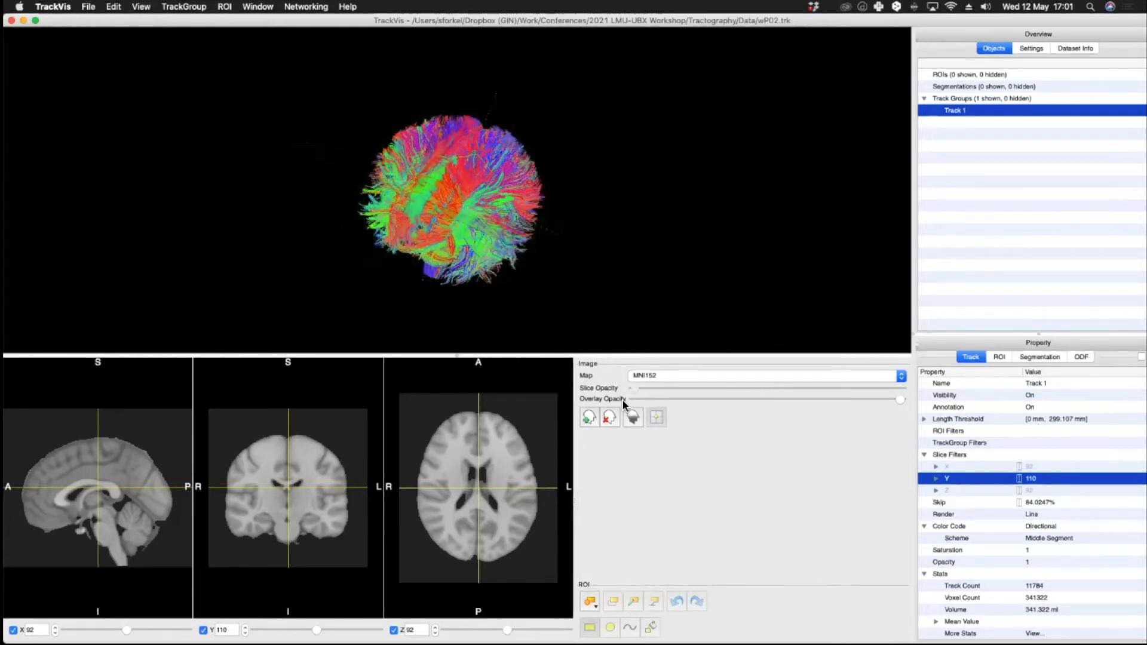
pyautogui.moveTo(477, 224)
pyautogui.mouseDown()
pyautogui.moveTo(589, 227)
pyautogui.moveTo(474, 211)
pyautogui.mouseUp()
pyautogui.moveTo(636, 385); pyautogui.dragTo(742, 384)
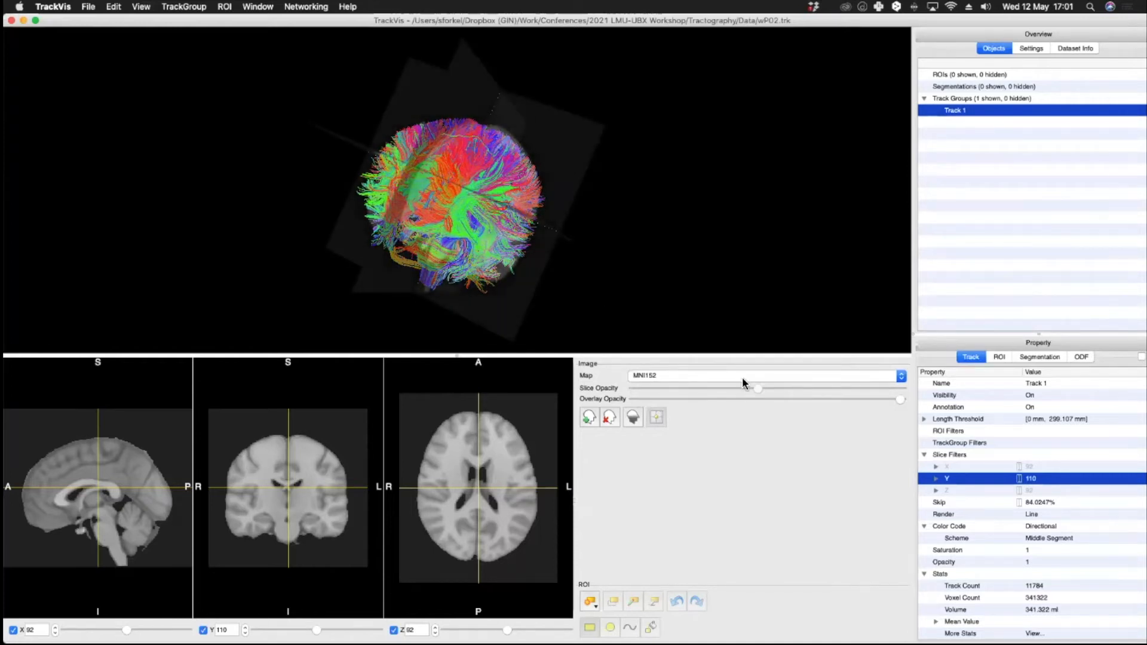
pyautogui.moveTo(487, 233); pyautogui.dragTo(206, 228)
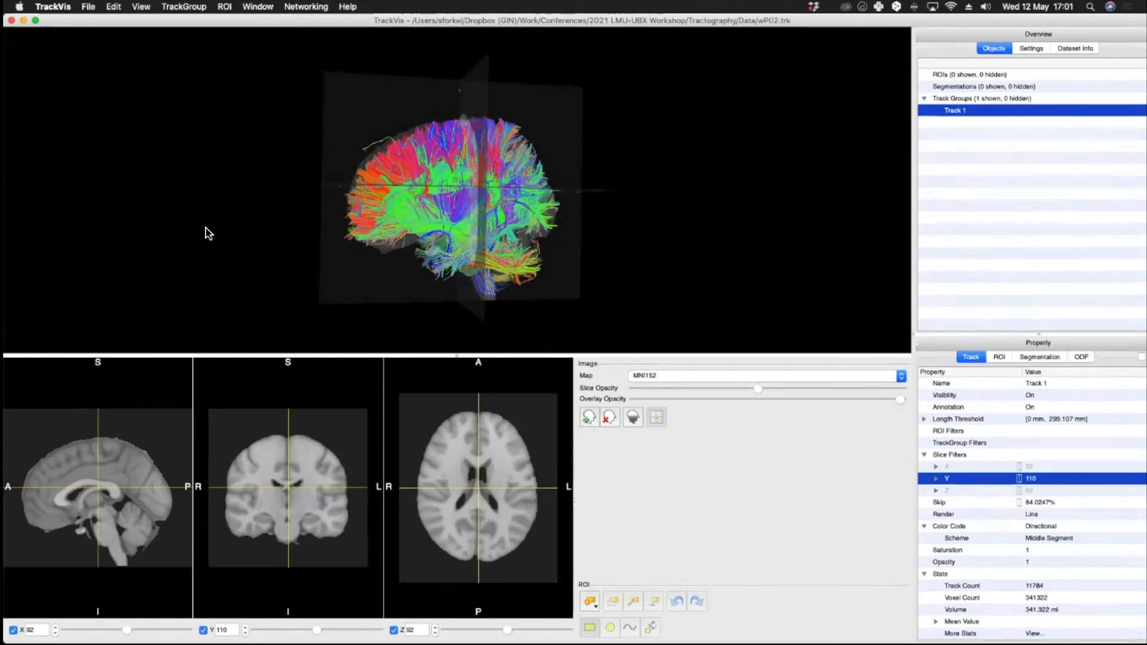
pyautogui.moveTo(759, 387); pyautogui.dragTo(900, 389)
pyautogui.moveTo(427, 258); pyautogui.dragTo(777, 253)
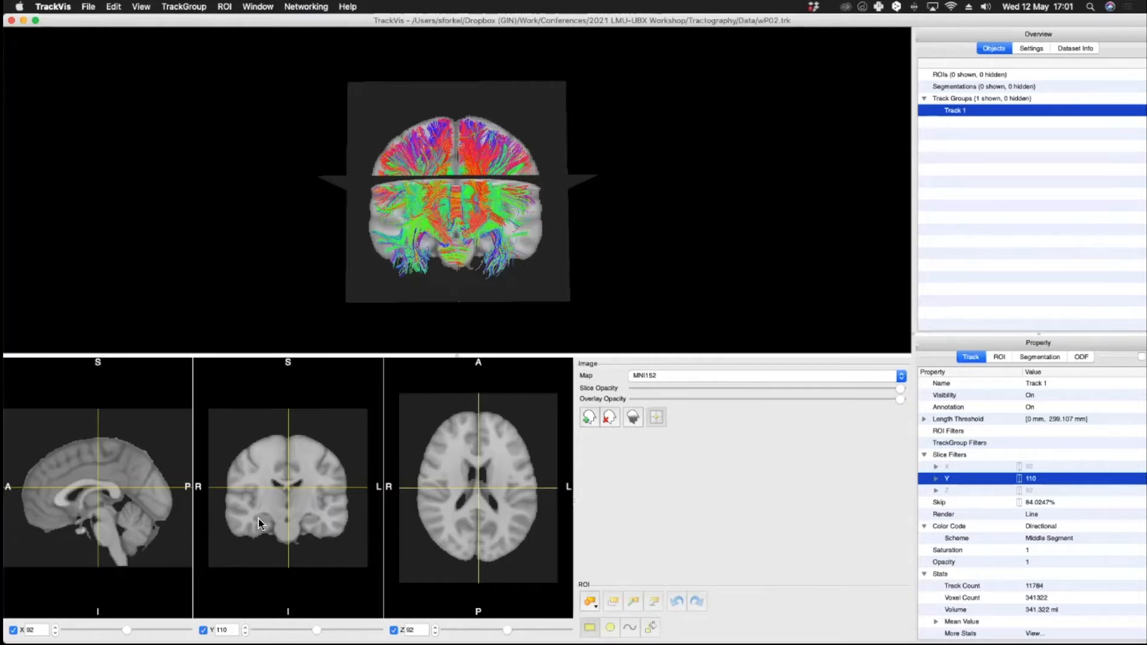
# Step: Hide the Z, Y and X slices from the 3D view
pyautogui.click(394, 631)
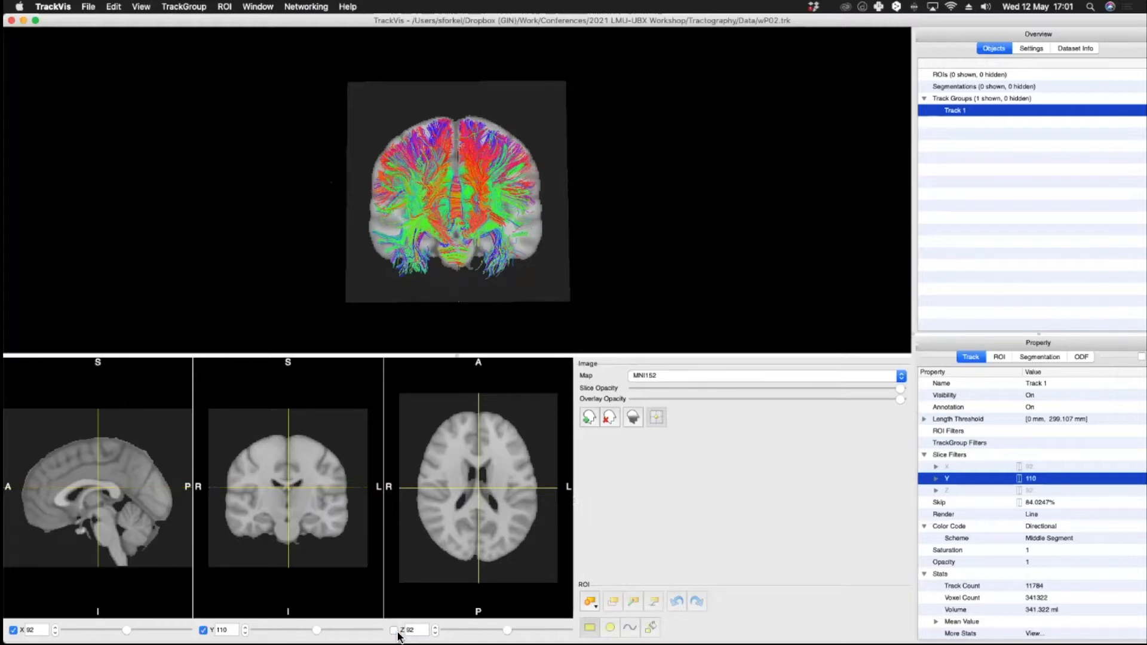
pyautogui.click(394, 631)
pyautogui.click(394, 632)
pyautogui.click(394, 631)
pyautogui.click(396, 632)
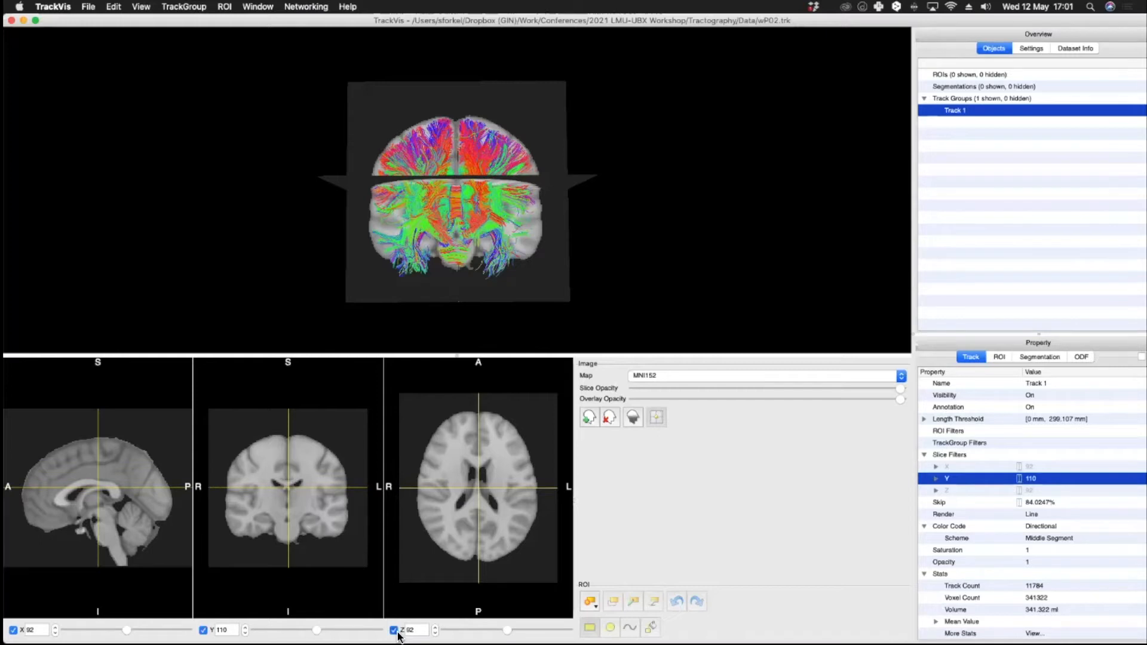
pyautogui.click(203, 631)
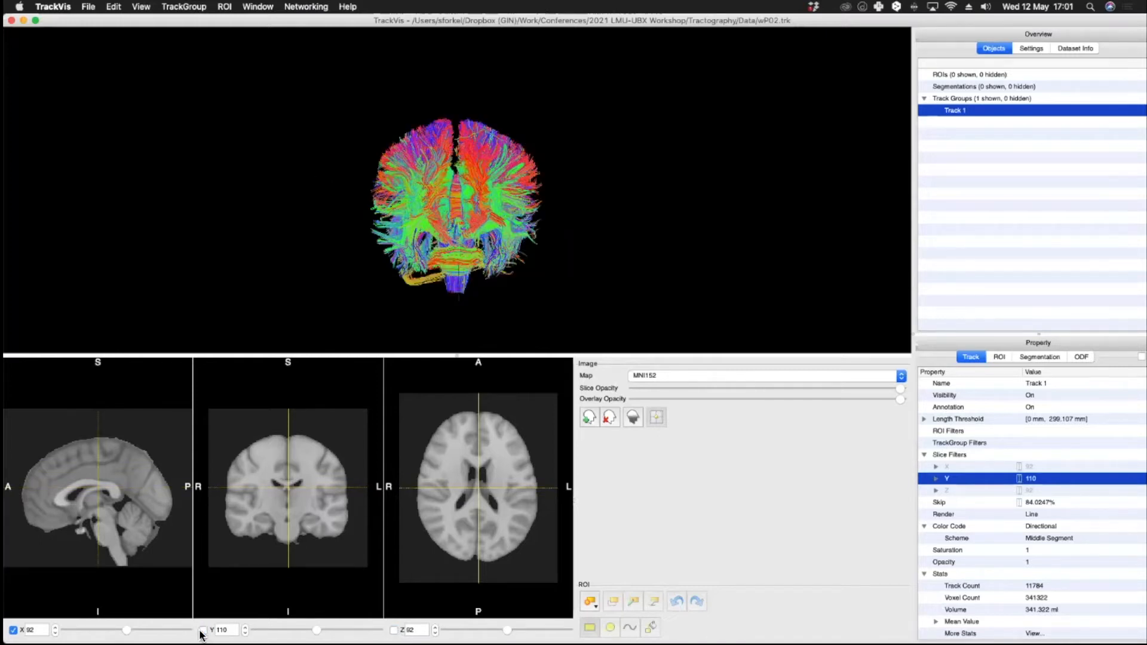
pyautogui.click(13, 630)
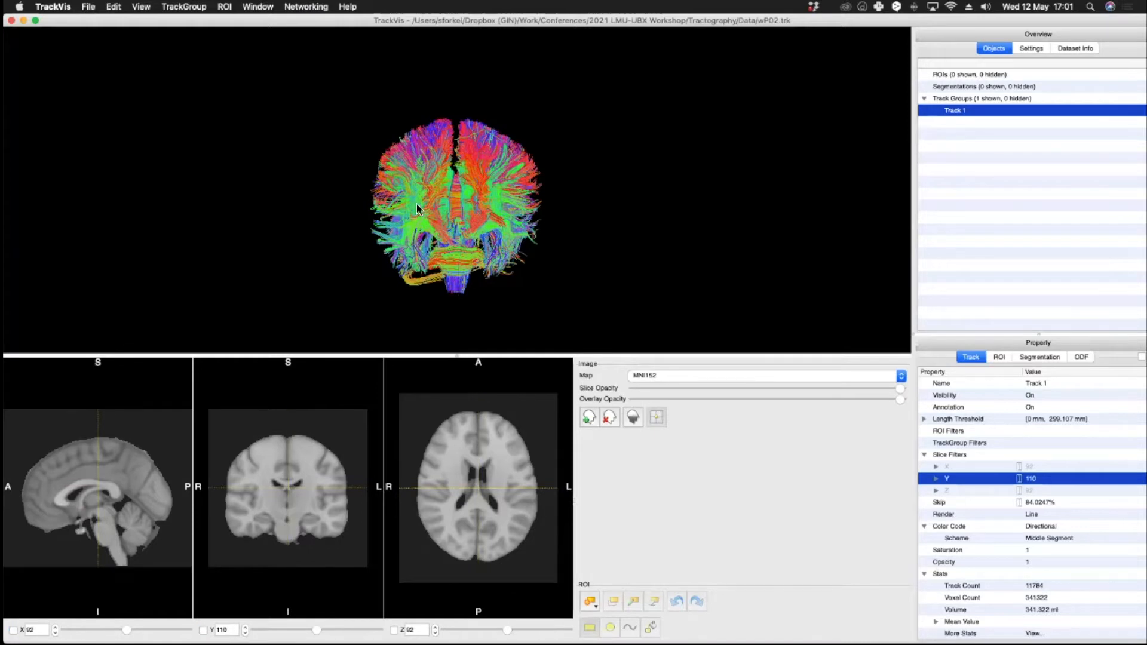
# Step: Delete Track 1 from the track groups
pyautogui.moveTo(483, 185); pyautogui.dragTo(399, 216)
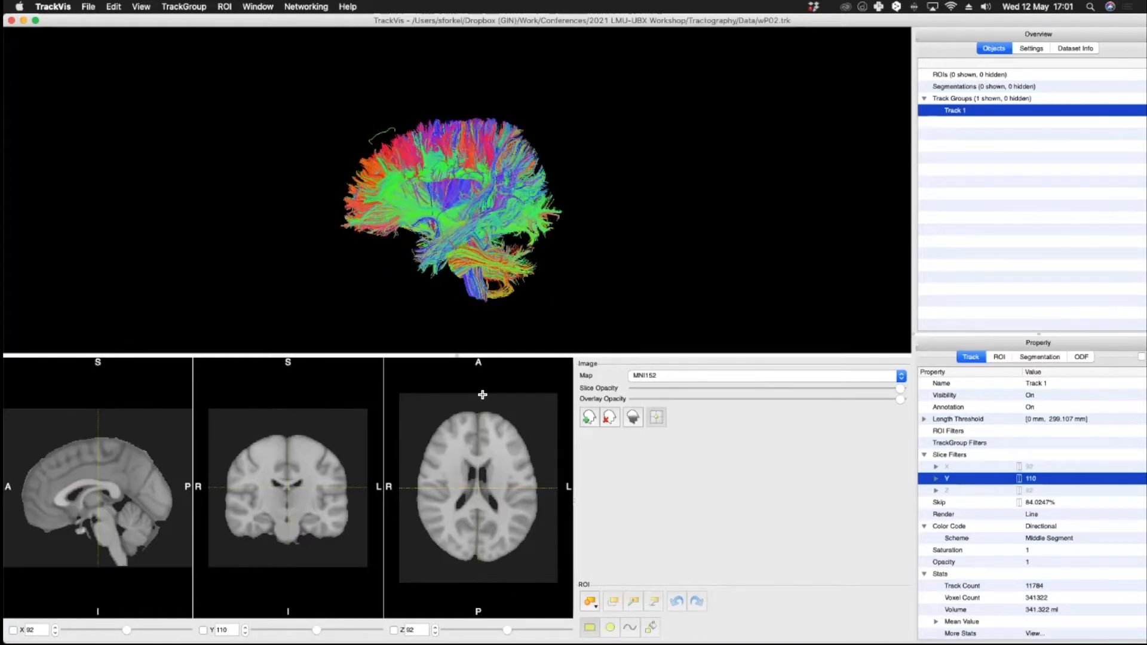
pyautogui.rightClick(955, 110)
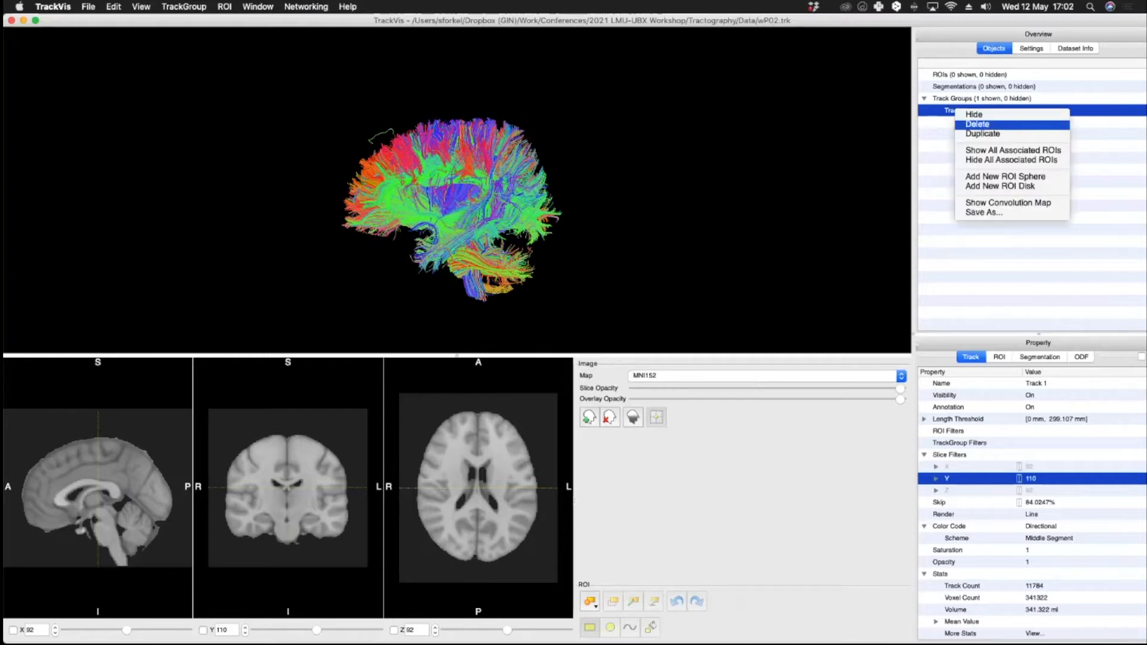
pyautogui.click(980, 125)
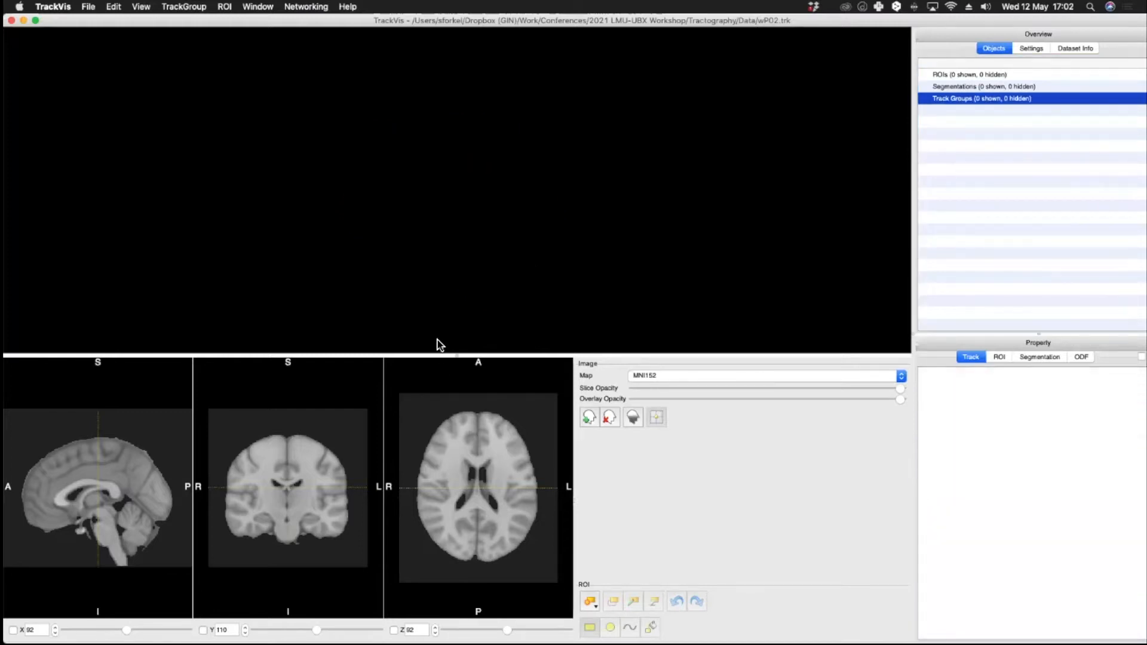
# Step: Enlarge the slice views and show the sagittal slice in the 3D view at X 136
pyautogui.moveTo(461, 355); pyautogui.dragTo(492, 224)
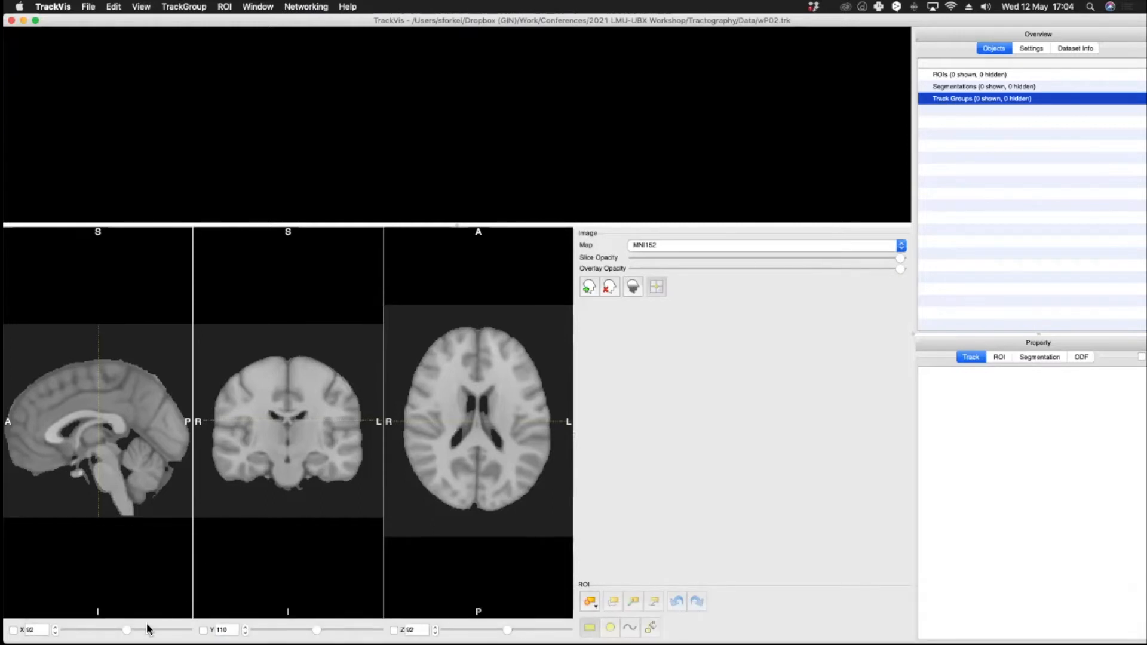
pyautogui.moveTo(129, 632); pyautogui.dragTo(149, 633)
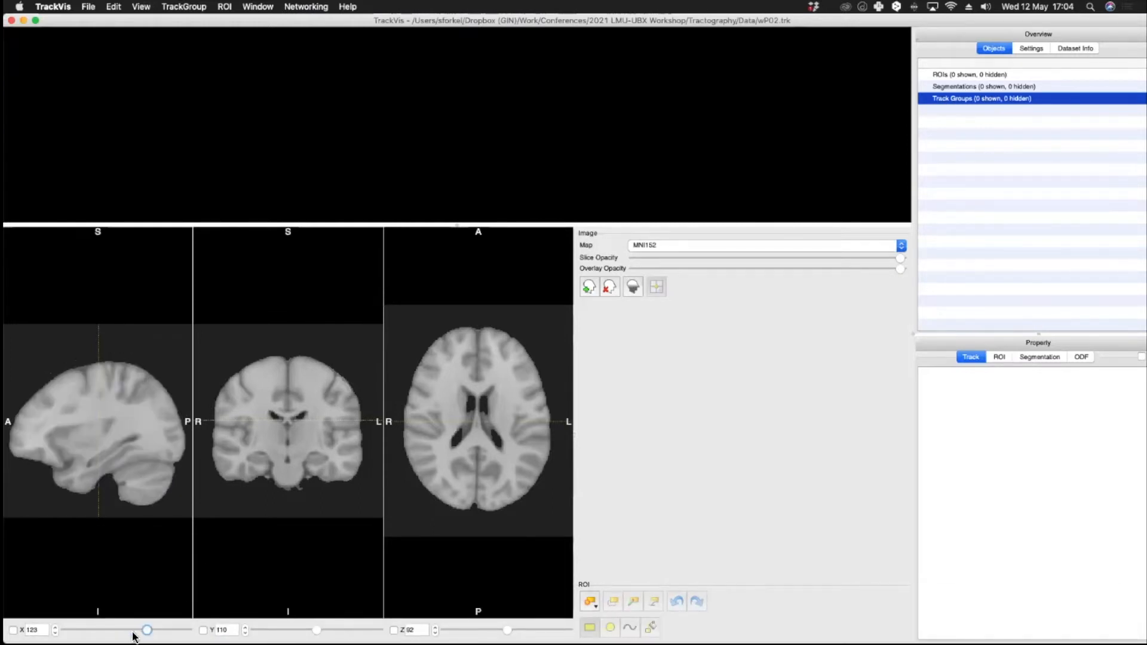
pyautogui.click(13, 631)
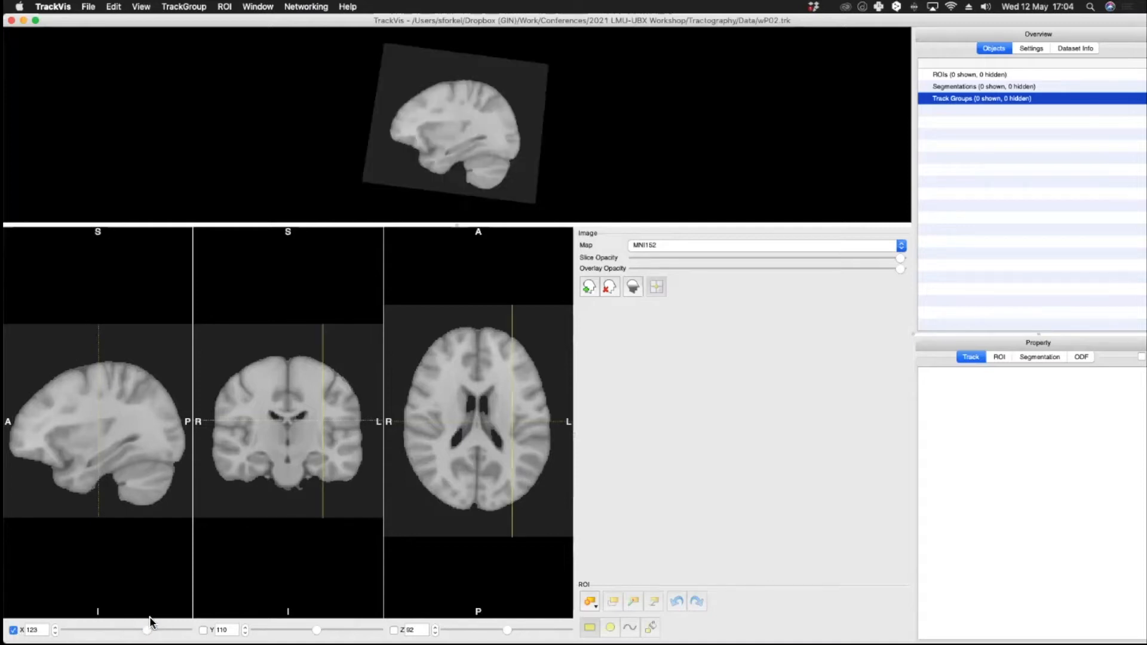
pyautogui.moveTo(149, 632)
pyautogui.mouseDown()
pyautogui.moveTo(168, 632)
pyautogui.moveTo(156, 633)
pyautogui.mouseUp()
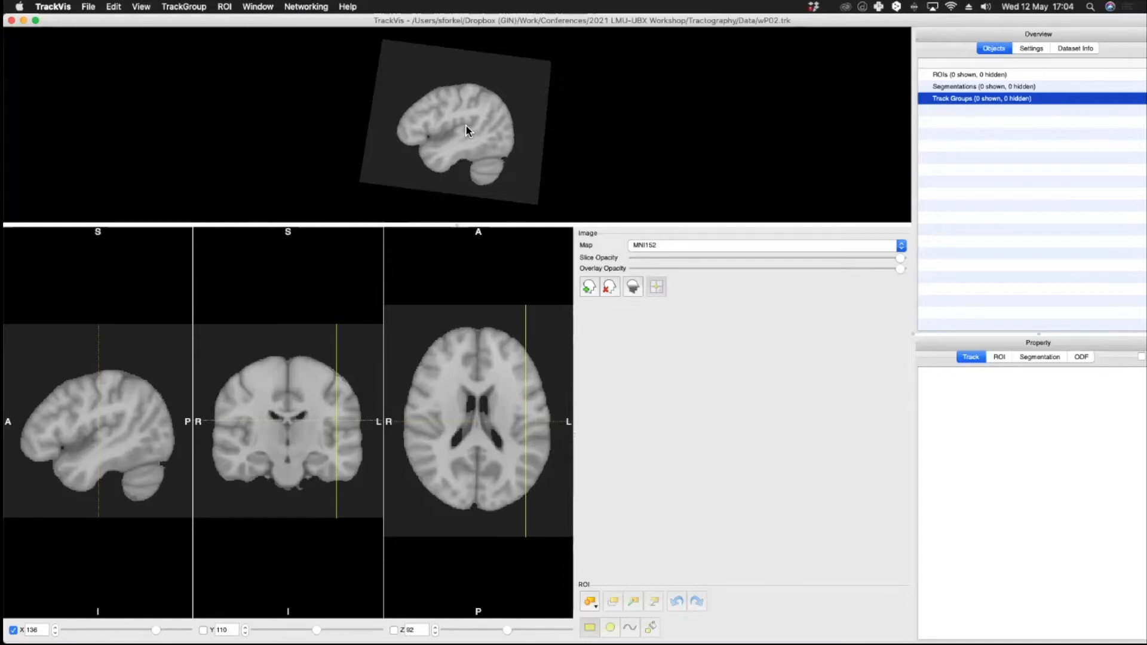
# Step: Place the crosshair in the inferior frontal region of the sagittal view, at about Y 80 and Z 86
pyautogui.scroll(10, 443, 145)
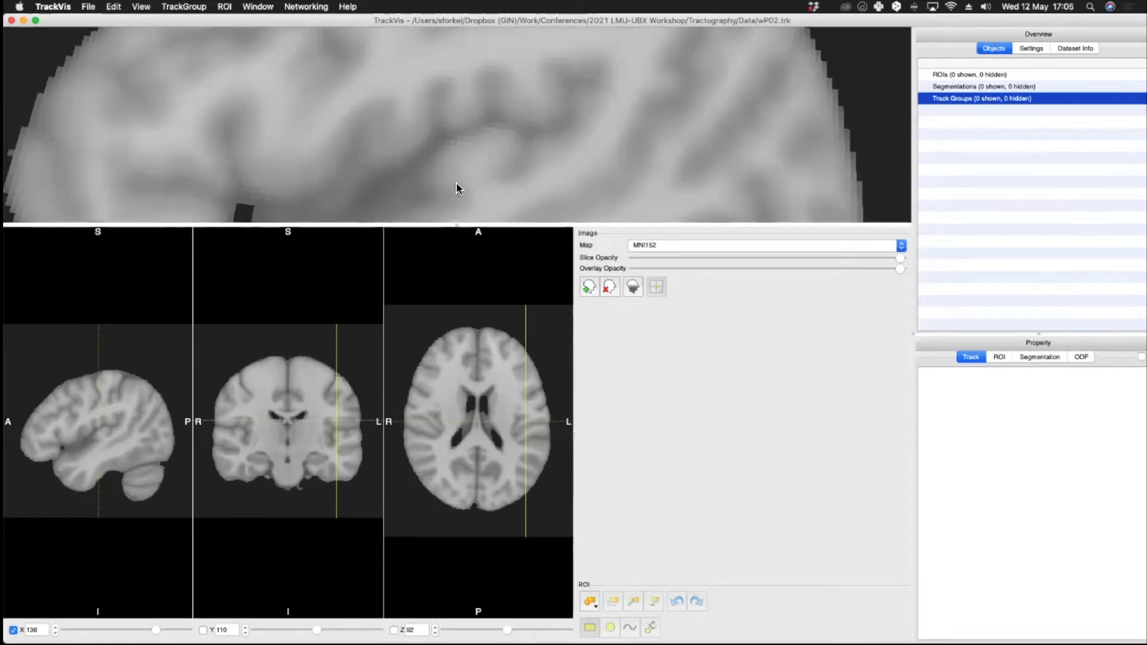
pyautogui.scroll(-10, 490, 183)
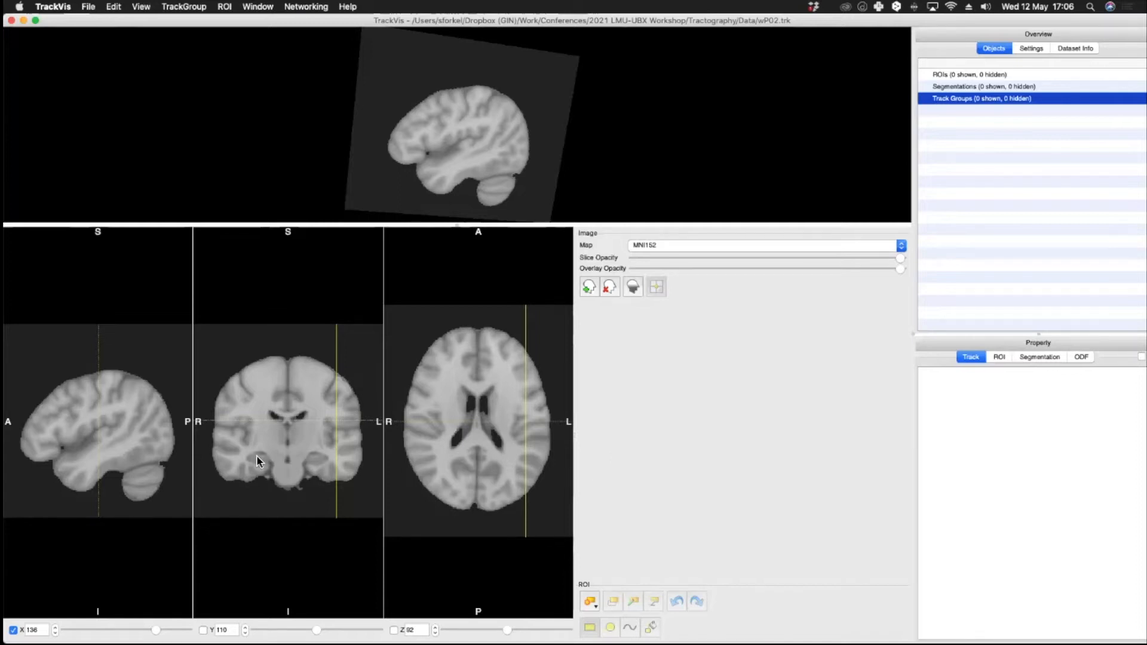
pyautogui.click(71, 422)
pyautogui.click(67, 431)
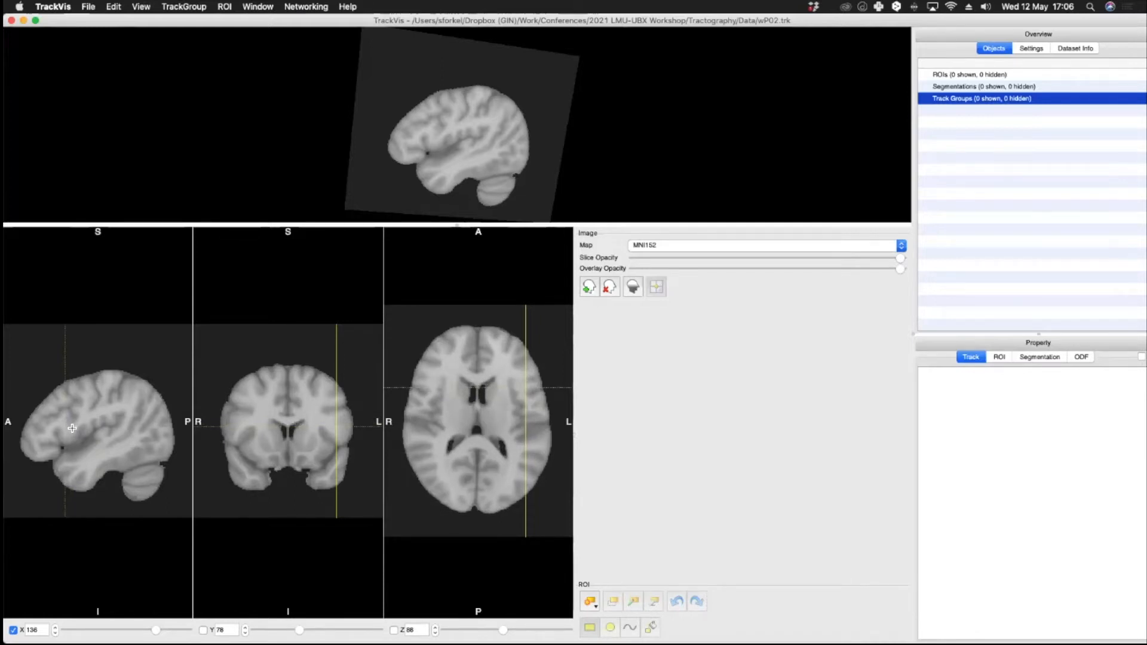
pyautogui.click(72, 428)
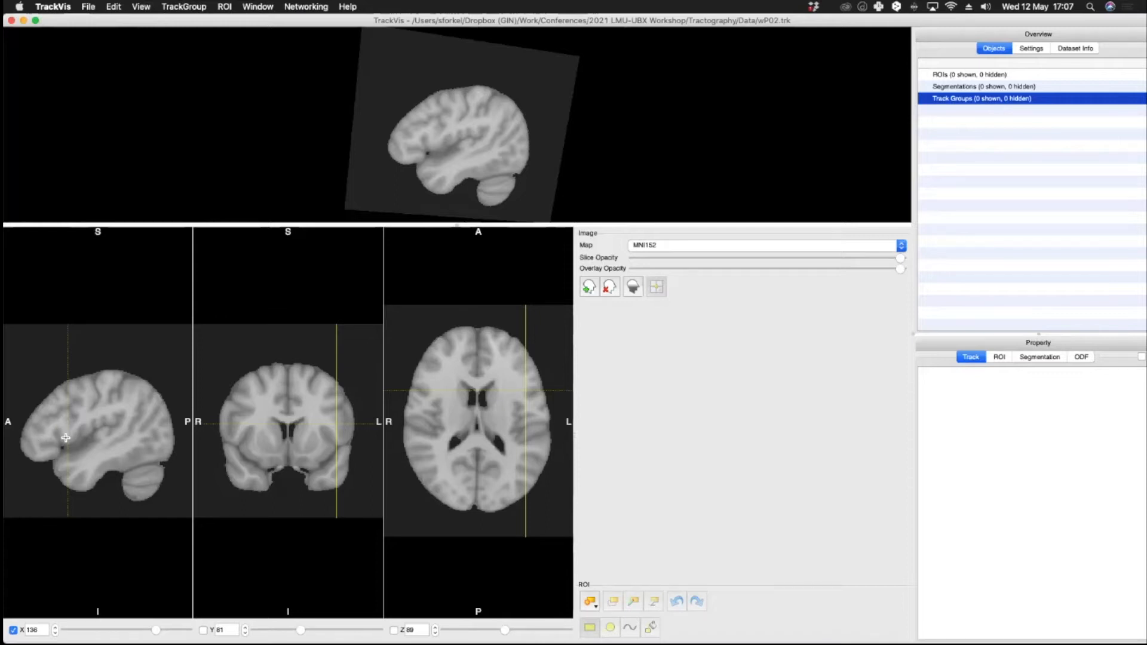
pyautogui.click(70, 432)
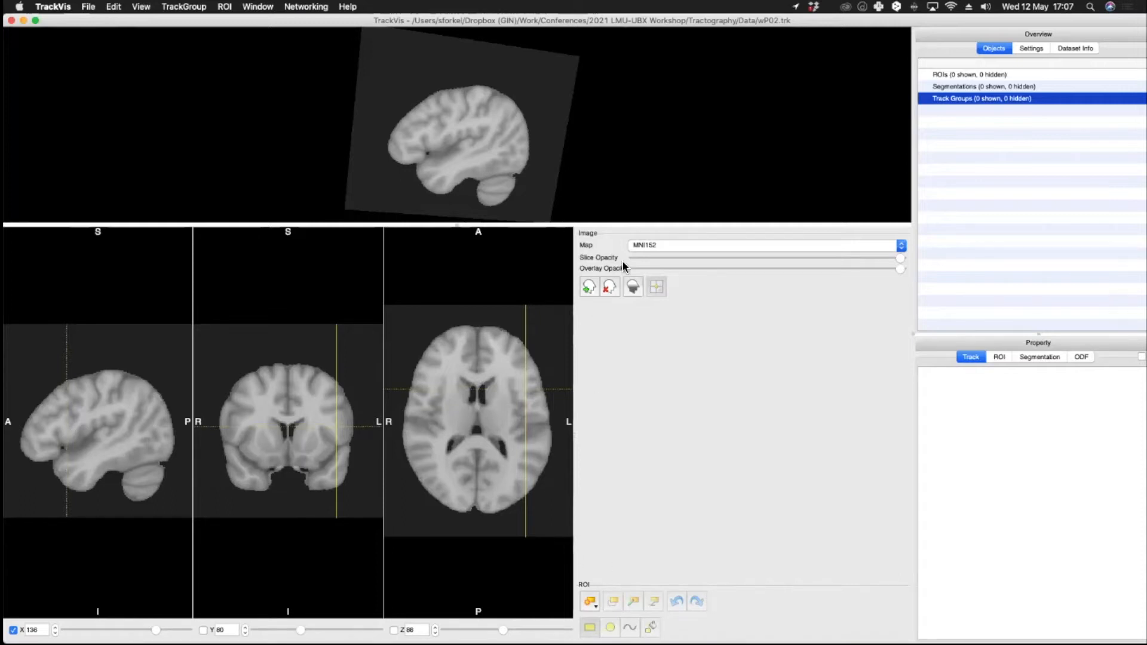
# Step: Add a sphere ROI at the crosshair position and enlarge the 3D view
pyautogui.click(589, 603)
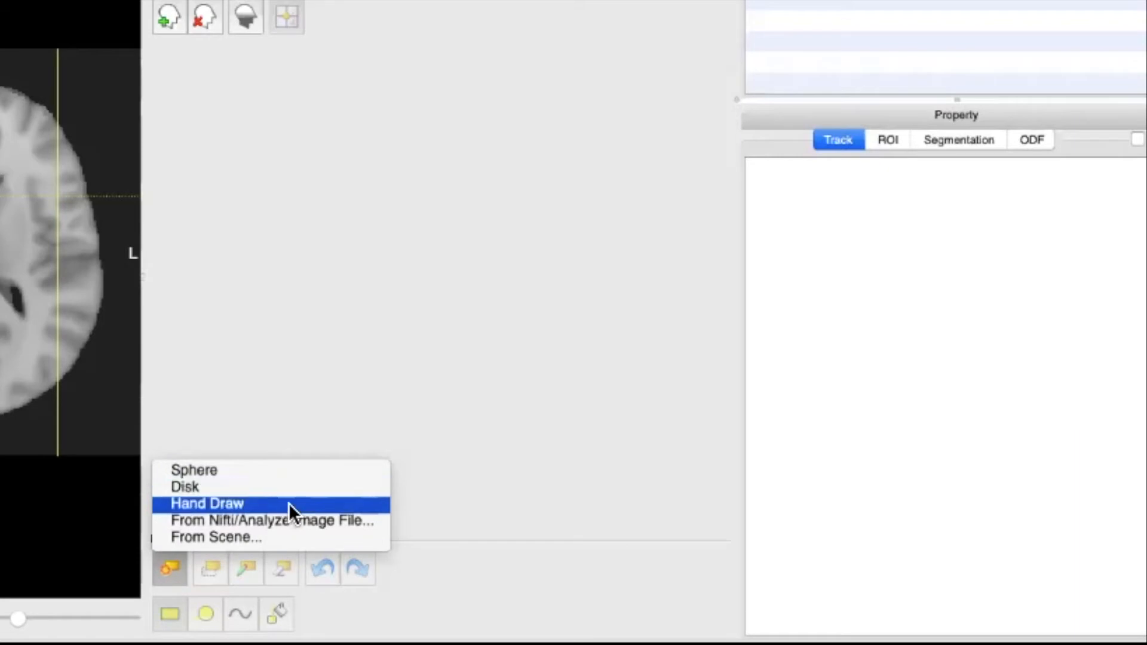
pyautogui.click(302, 473)
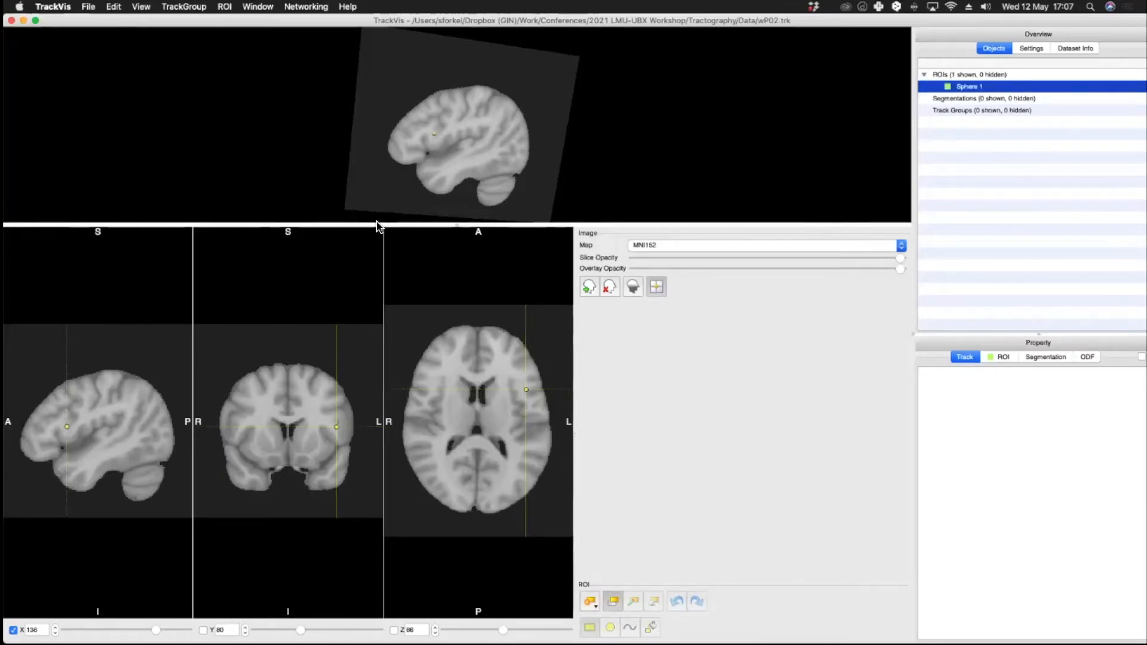
pyautogui.moveTo(383, 229); pyautogui.dragTo(367, 455)
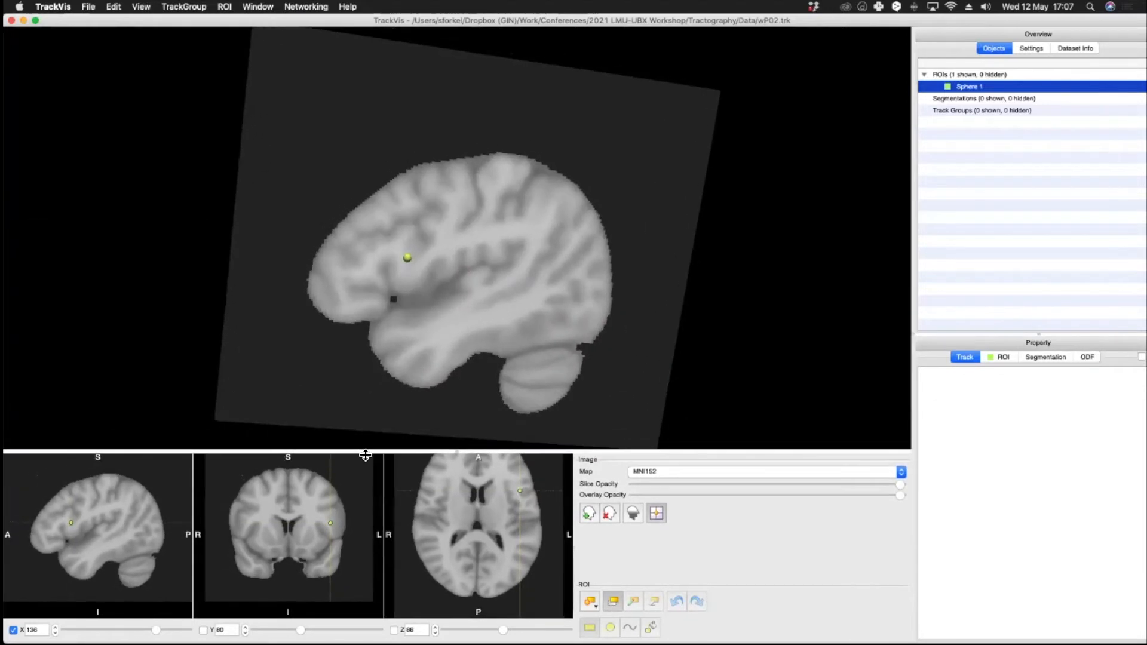
# Step: Rename the new sphere ROI as BT
pyautogui.moveTo(359, 195); pyautogui.dragTo(306, 191)
pyautogui.press('r')
pyautogui.scroll(15, 393, 264)
pyautogui.press('r')
pyautogui.scroll(3, 392, 264)
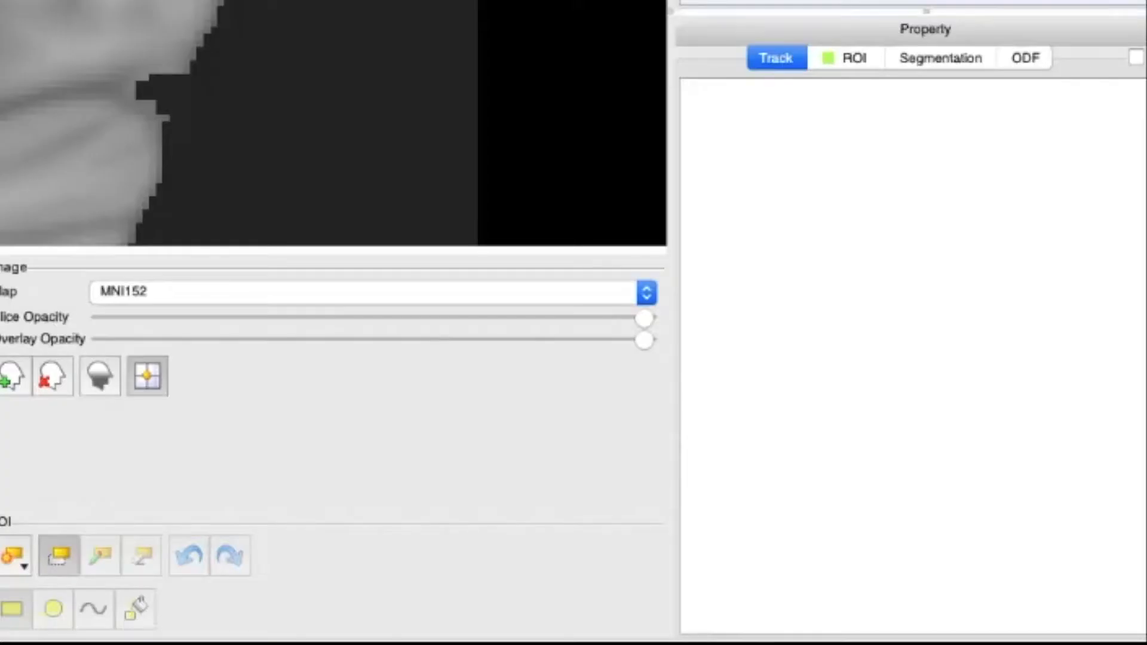
pyautogui.click(1003, 357)
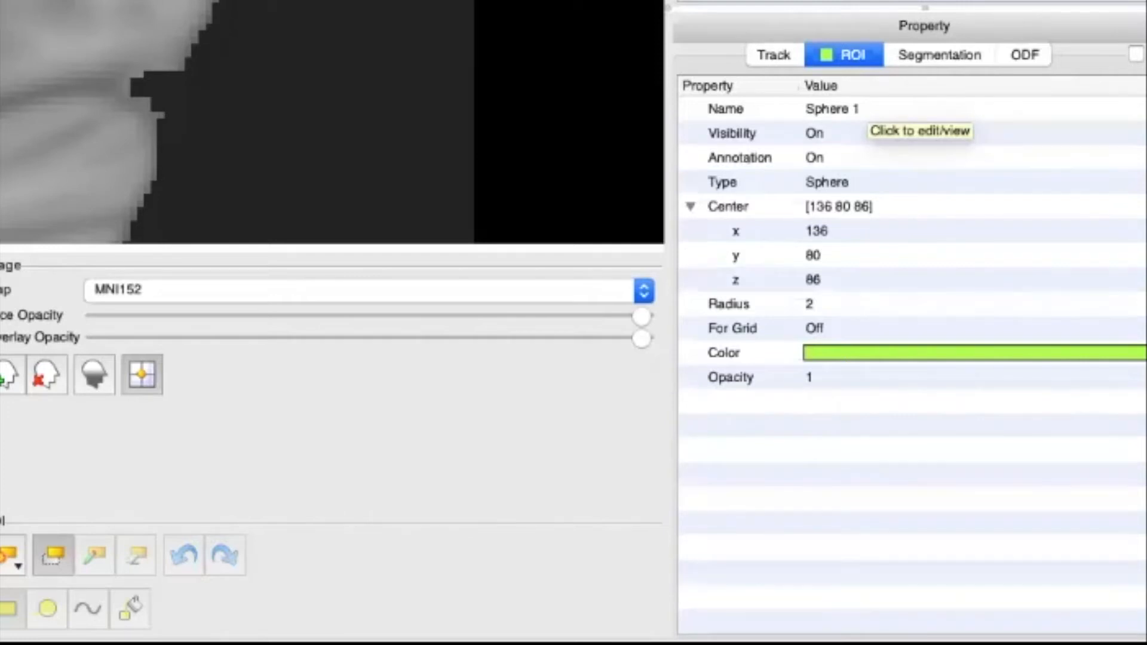
pyautogui.click(823, 110)
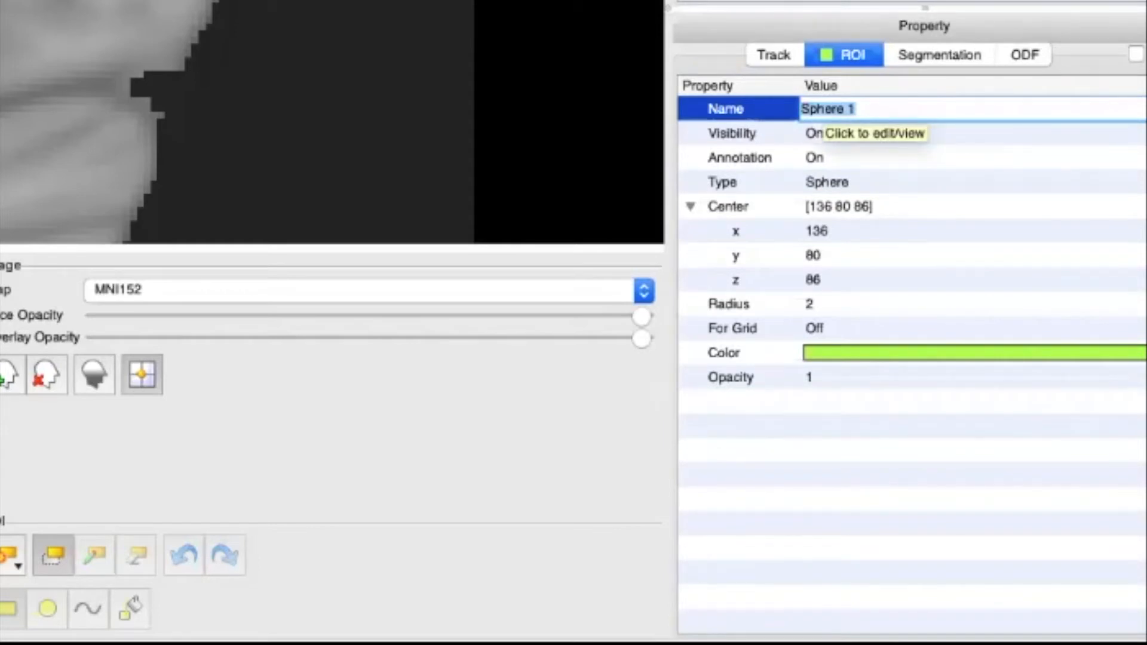
pyautogui.write('BT')
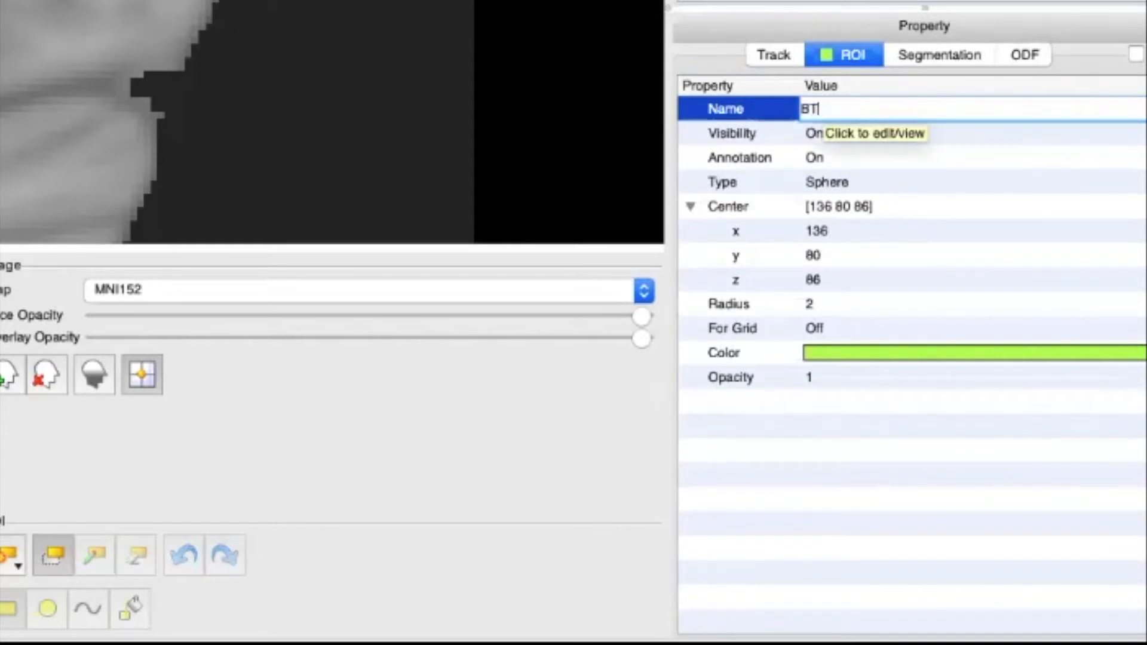
pyautogui.press('Return')
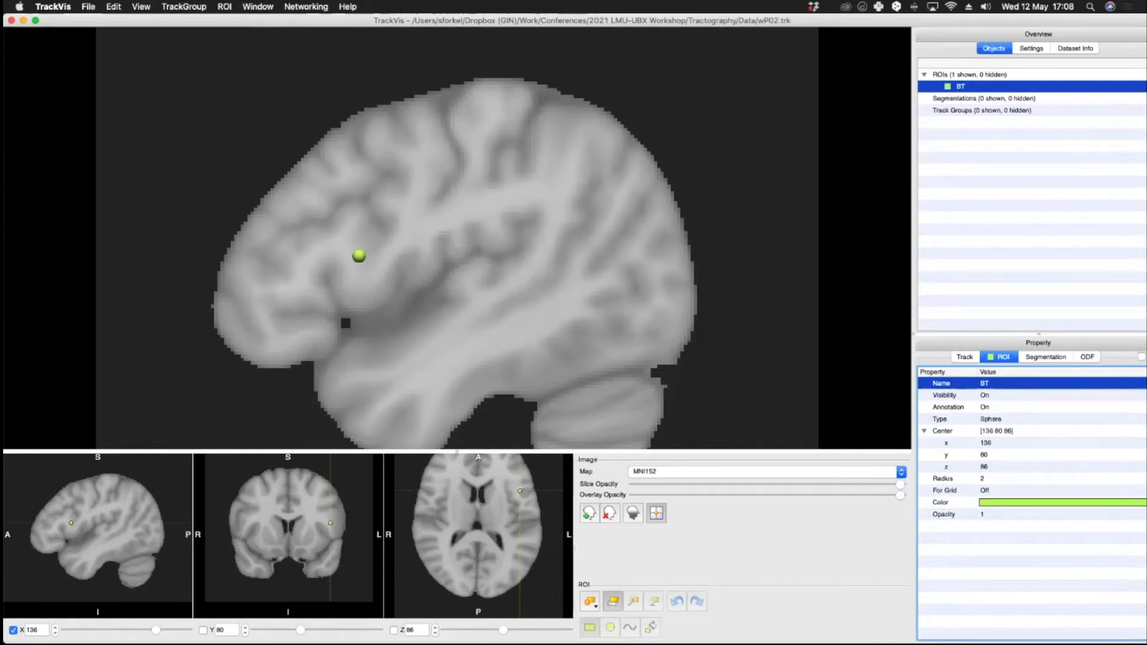
# Step: Increase the BT sphere's radius to 12.25
pyautogui.click(983, 478)
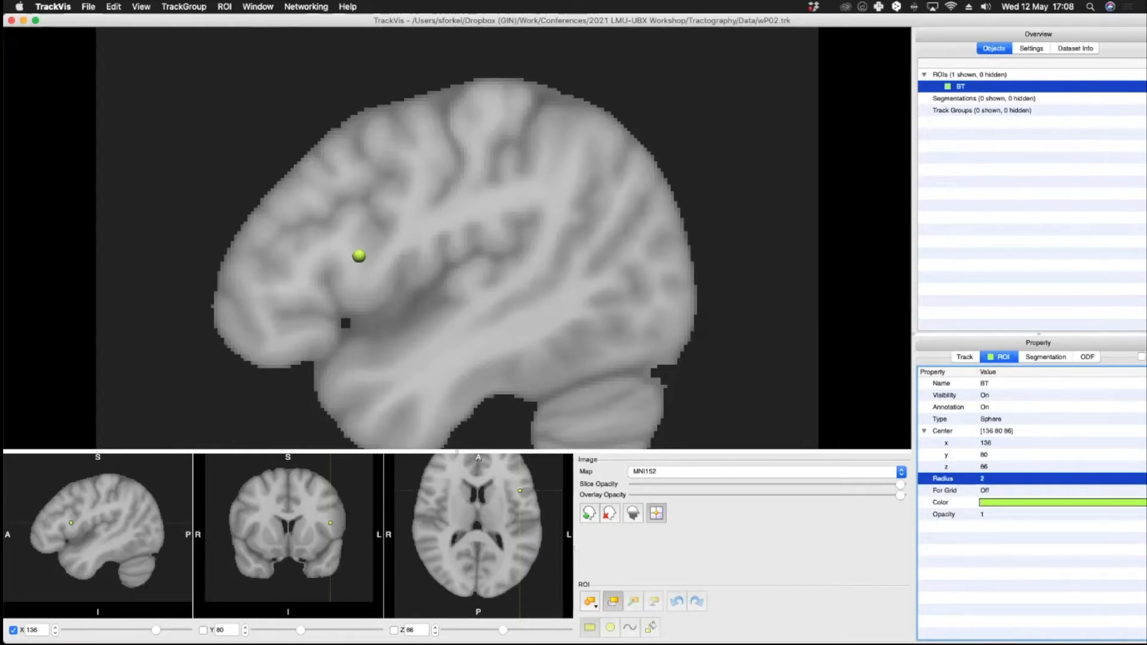
pyautogui.click(992, 479)
pyautogui.click(1012, 476)
pyautogui.click(1012, 476)
pyautogui.click(1012, 476)
pyautogui.press('Up')
pyautogui.press('Up')
pyautogui.press('Up')
pyautogui.press('Up')
pyautogui.press('Up')
pyautogui.press('Up')
pyautogui.press('Up')
pyautogui.press('Up')
pyautogui.press('Up')
pyautogui.press('Up')
pyautogui.press('Up')
pyautogui.press('Up')
pyautogui.press('Up')
pyautogui.press('Up')
pyautogui.press('Up')
pyautogui.press('Up')
pyautogui.press('Up')
pyautogui.press('Up')
pyautogui.press('Up')
pyautogui.press('Up')
pyautogui.press('Up')
pyautogui.press('Up')
pyautogui.press('Up')
pyautogui.press('Up')
pyautogui.press('Up')
pyautogui.press('Up')
pyautogui.press('Up')
pyautogui.press('Up')
pyautogui.press('Up')
pyautogui.press('Up')
pyautogui.press('Up')
pyautogui.press('Up')
pyautogui.press('Up')
pyautogui.press('Up')
pyautogui.press('Up')
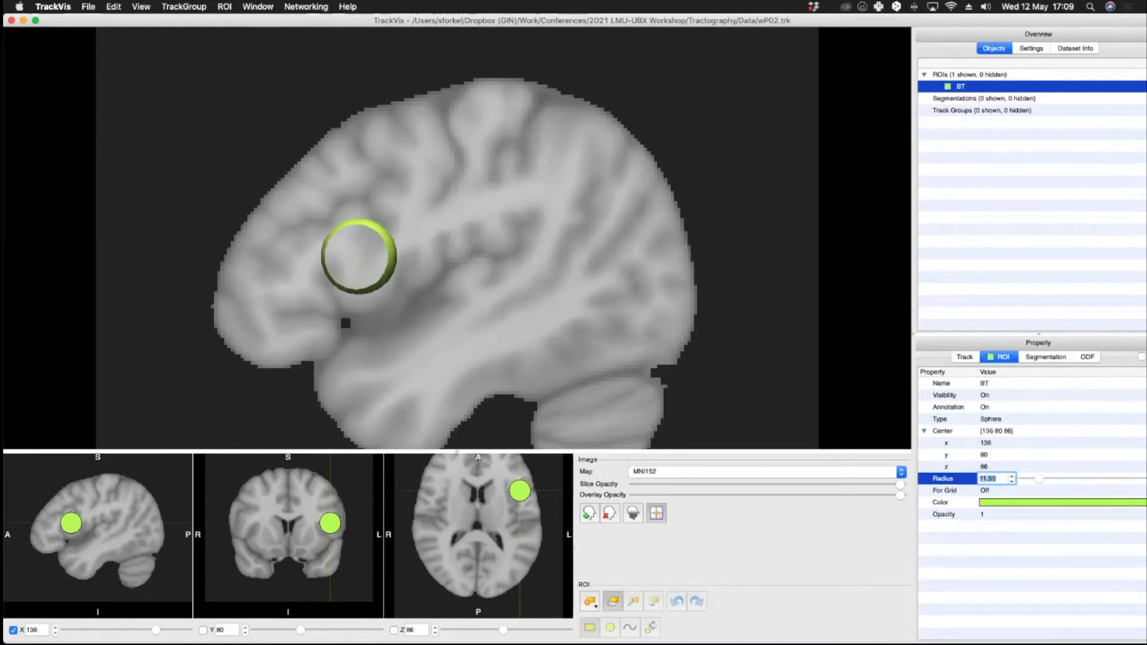
pyautogui.moveTo(347, 223); pyautogui.dragTo(353, 248)
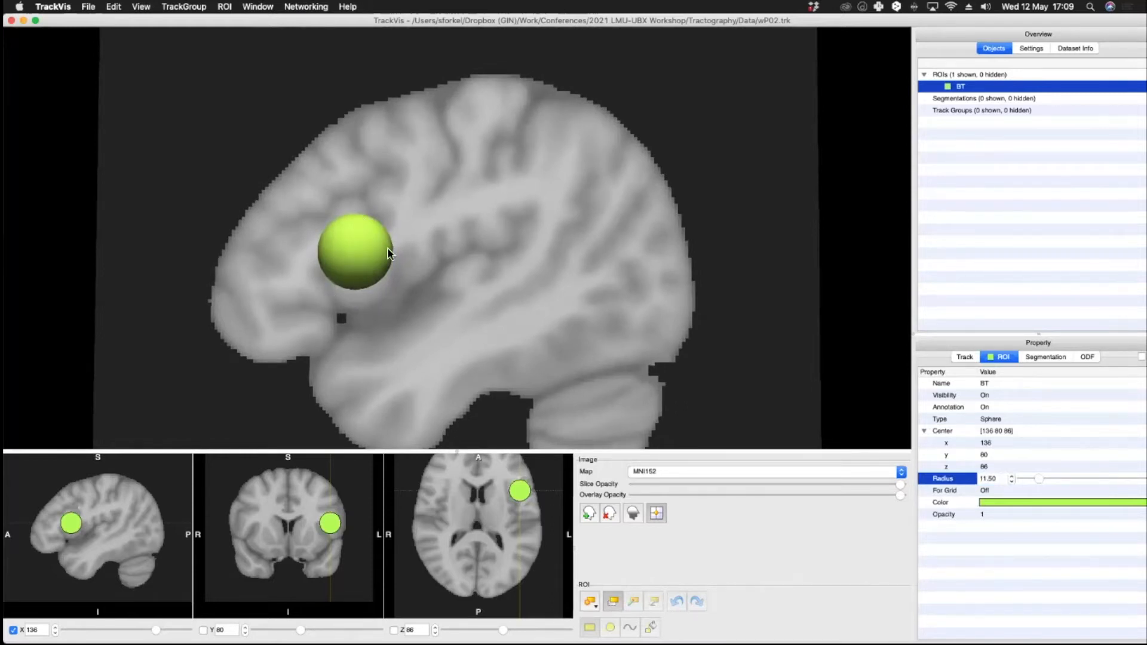
pyautogui.click(1011, 477)
pyautogui.click(1011, 476)
pyautogui.press('Up')
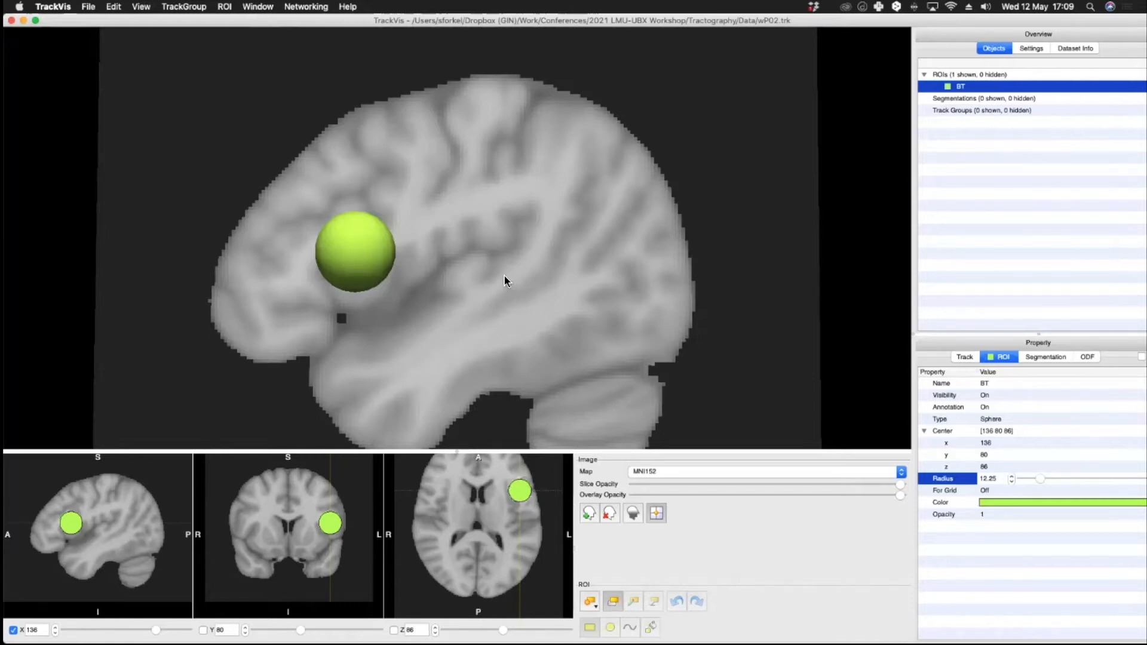
# Step: Create a new track group from the BT ROI
pyautogui.moveTo(505, 281); pyautogui.dragTo(501, 299)
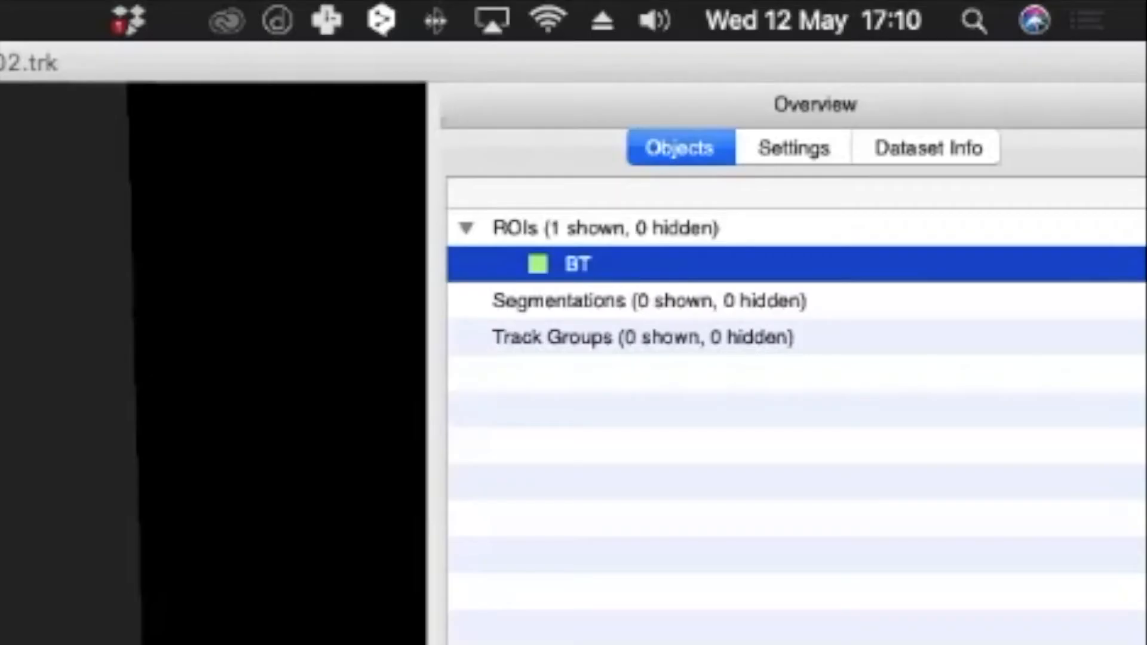
pyautogui.rightClick(590, 267)
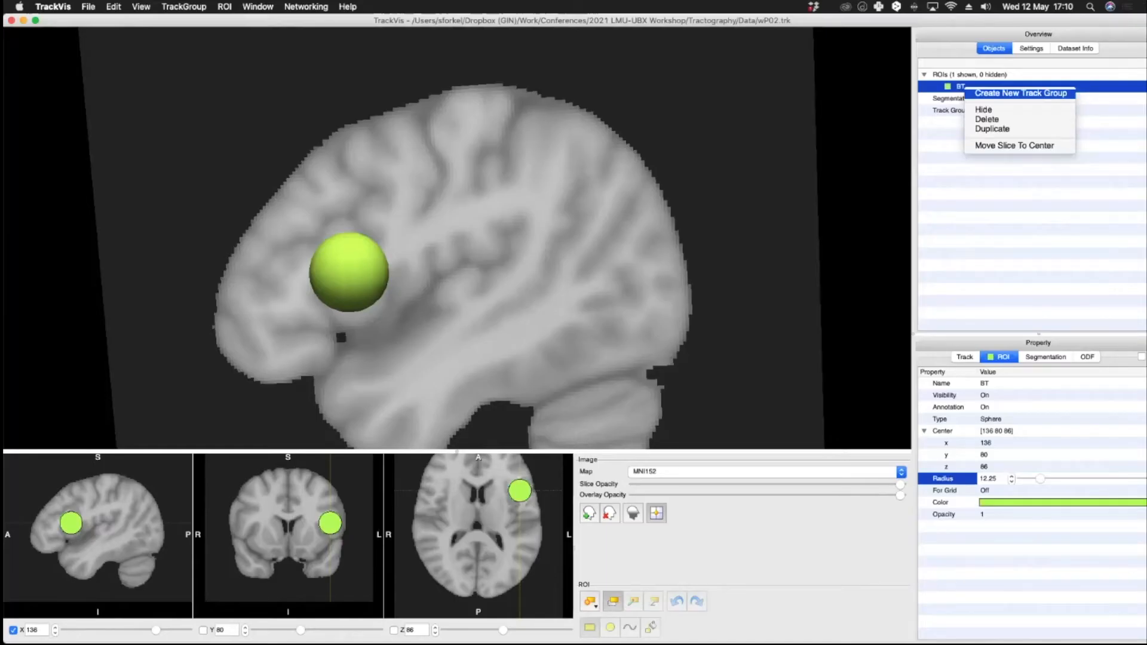
pyautogui.click(1020, 94)
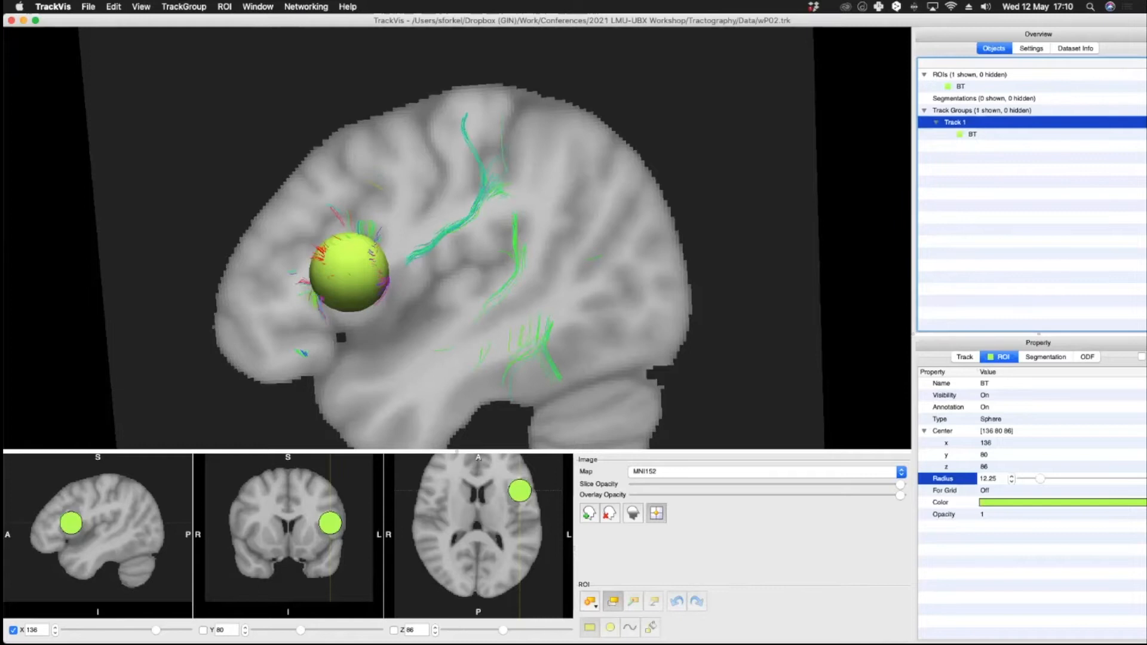
# Step: Lower the slice opacity so the tracks show through the sagittal slice
pyautogui.moveTo(901, 484); pyautogui.dragTo(832, 489)
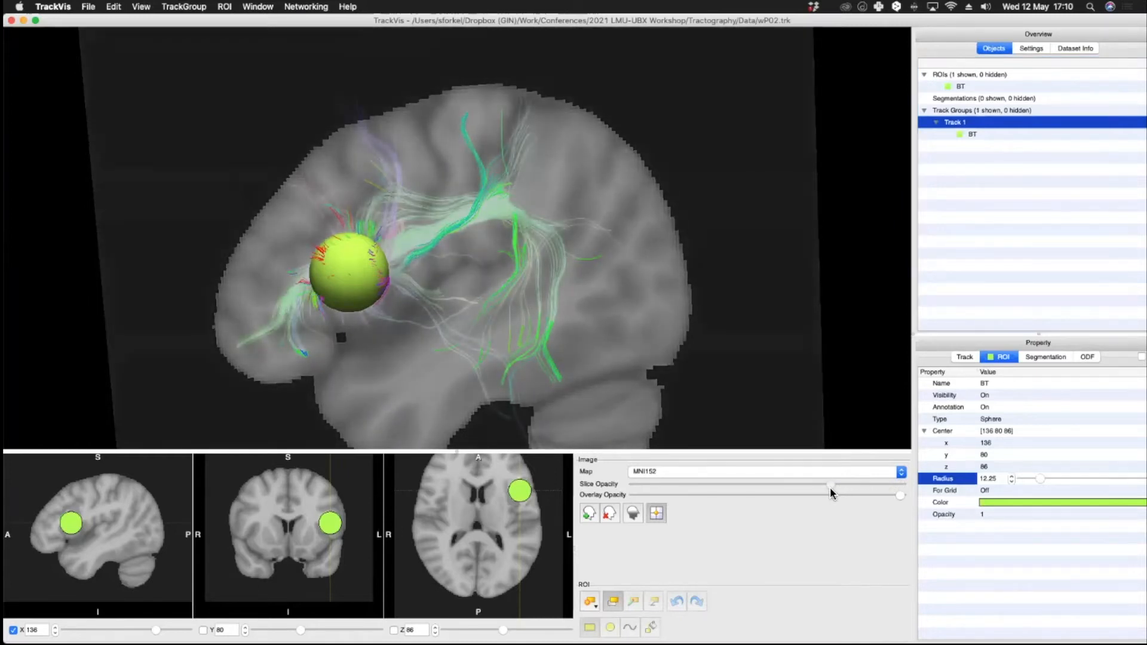
pyautogui.moveTo(676, 408); pyautogui.dragTo(588, 222)
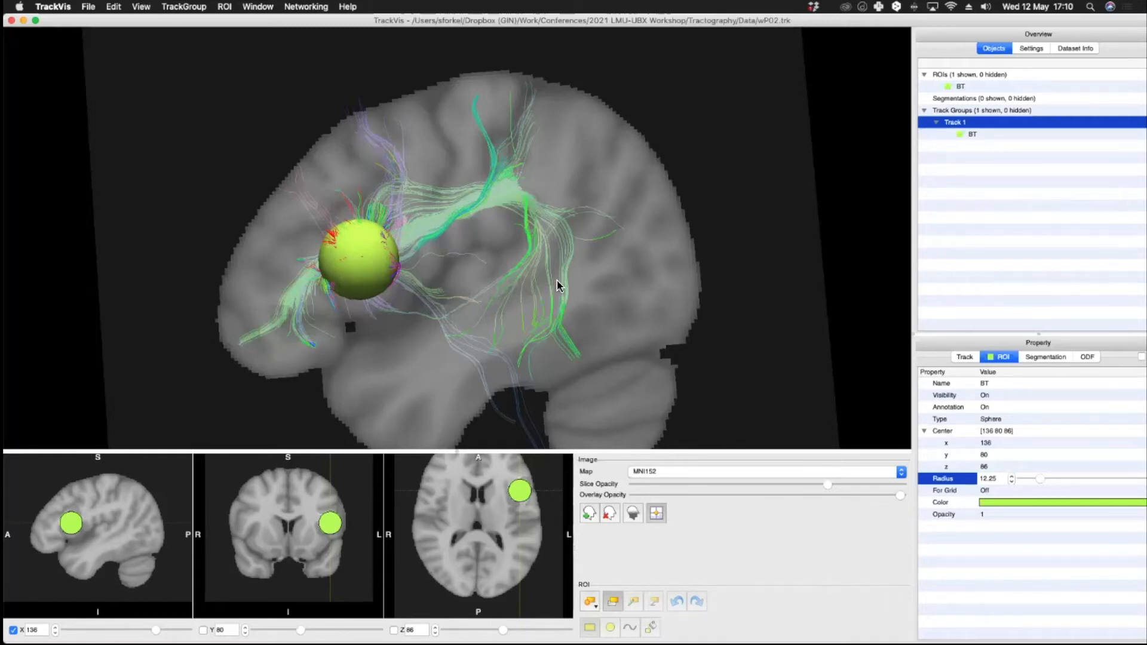
pyautogui.moveTo(559, 286); pyautogui.dragTo(485, 375)
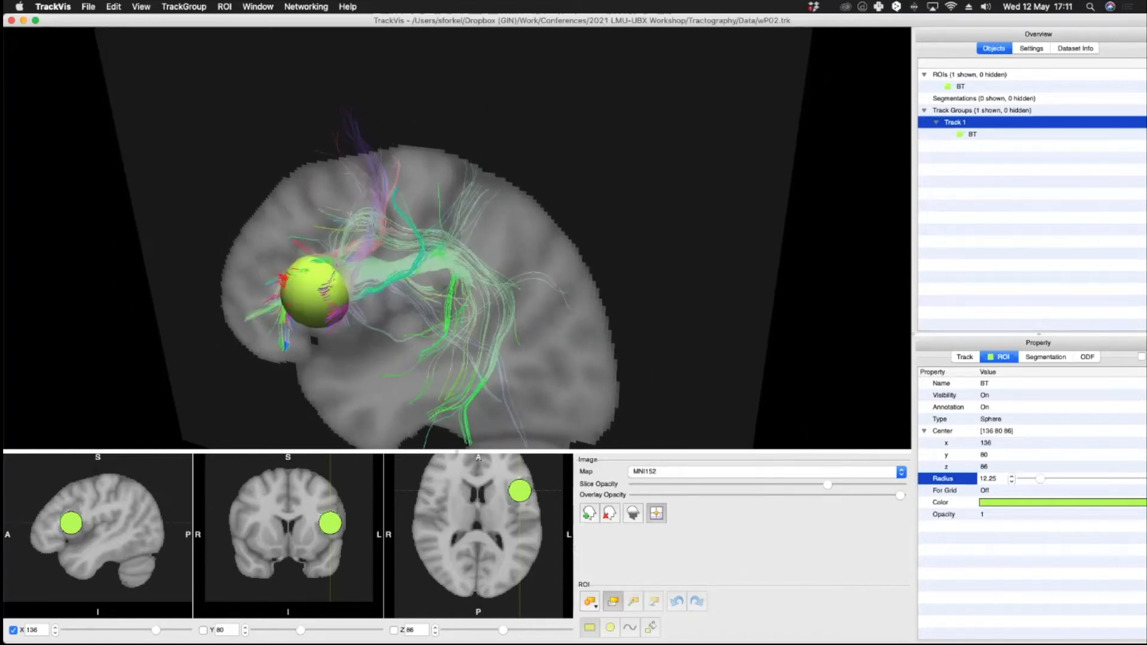
# Step: Increase the BT sphere's radius to 14.00 and move its center to 130, 80, 90 in the coronal view
pyautogui.click(1011, 476)
pyautogui.click(1012, 476)
pyautogui.click(1012, 476)
pyautogui.click(1012, 477)
pyautogui.click(1011, 476)
pyautogui.click(1012, 477)
pyautogui.click(1012, 476)
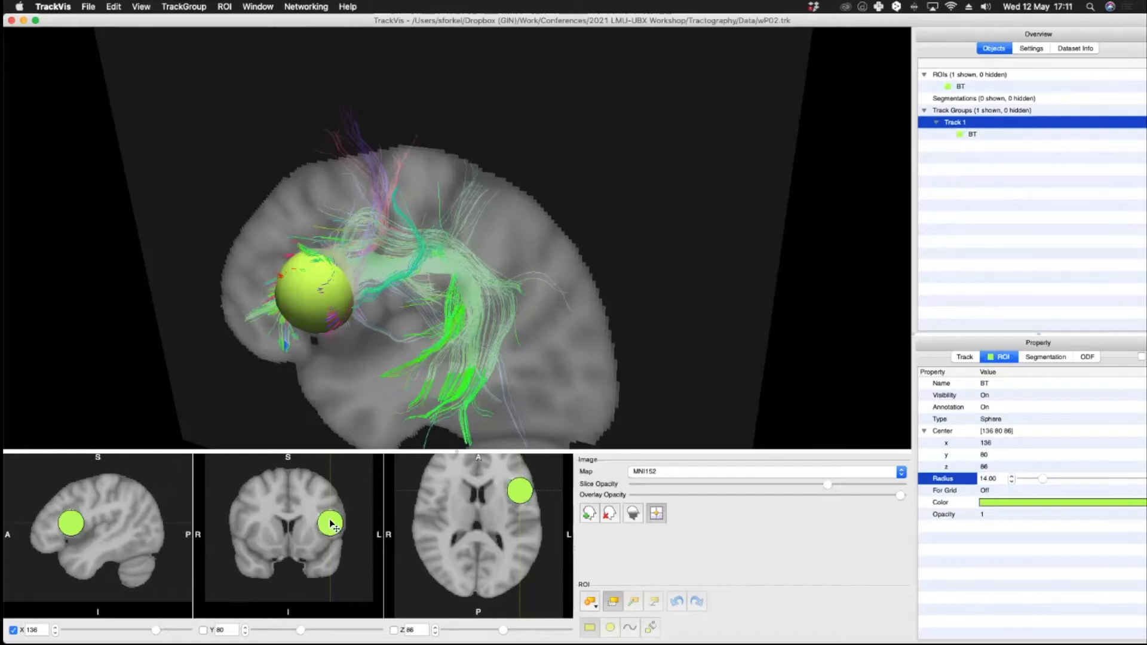
pyautogui.moveTo(332, 526); pyautogui.dragTo(329, 524)
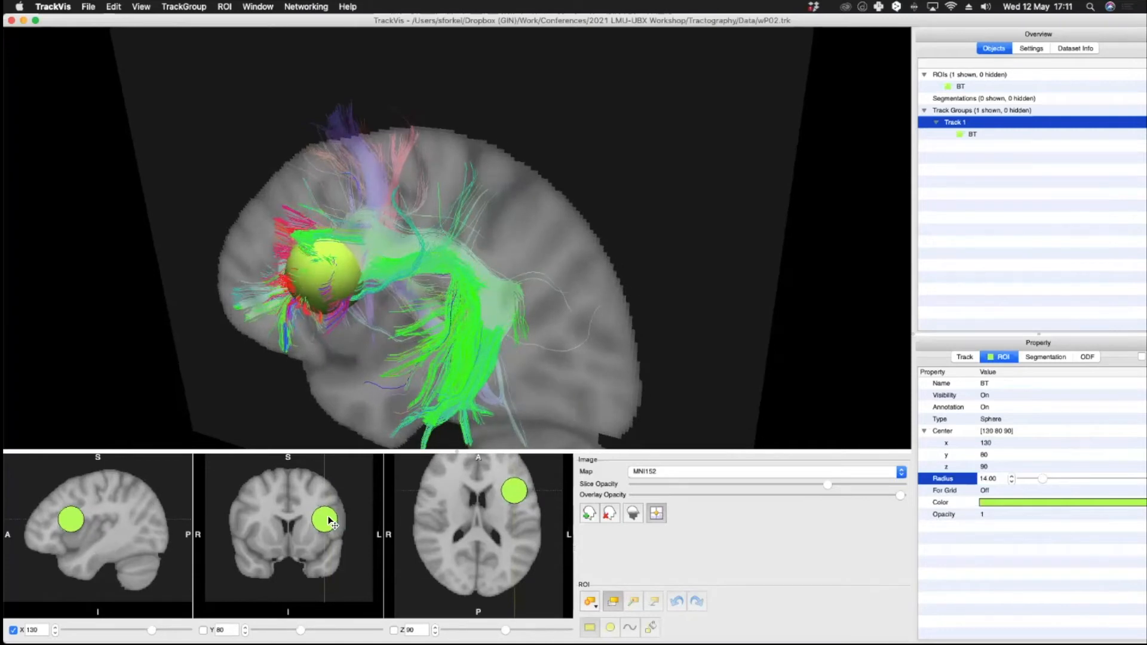
# Step: Orbit the 3D view to examine the tracks passing through the BT sphere, then reset the view
pyautogui.moveTo(379, 323); pyautogui.dragTo(651, 338)
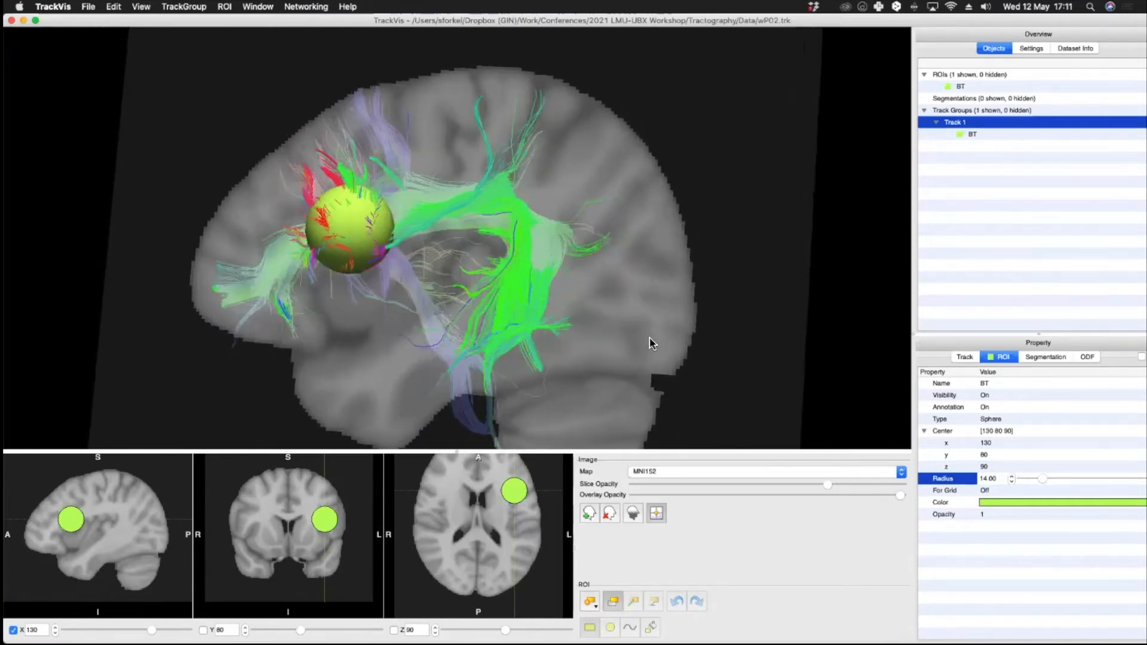
pyautogui.moveTo(725, 366); pyautogui.dragTo(552, 352)
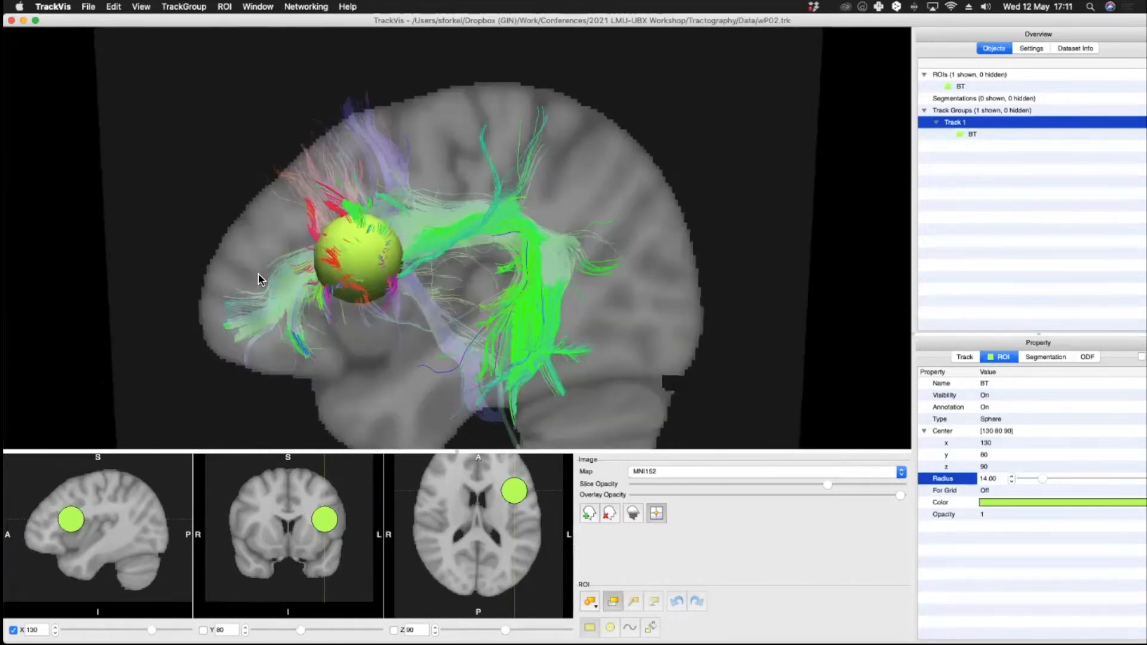
pyautogui.moveTo(264, 274); pyautogui.dragTo(674, 256)
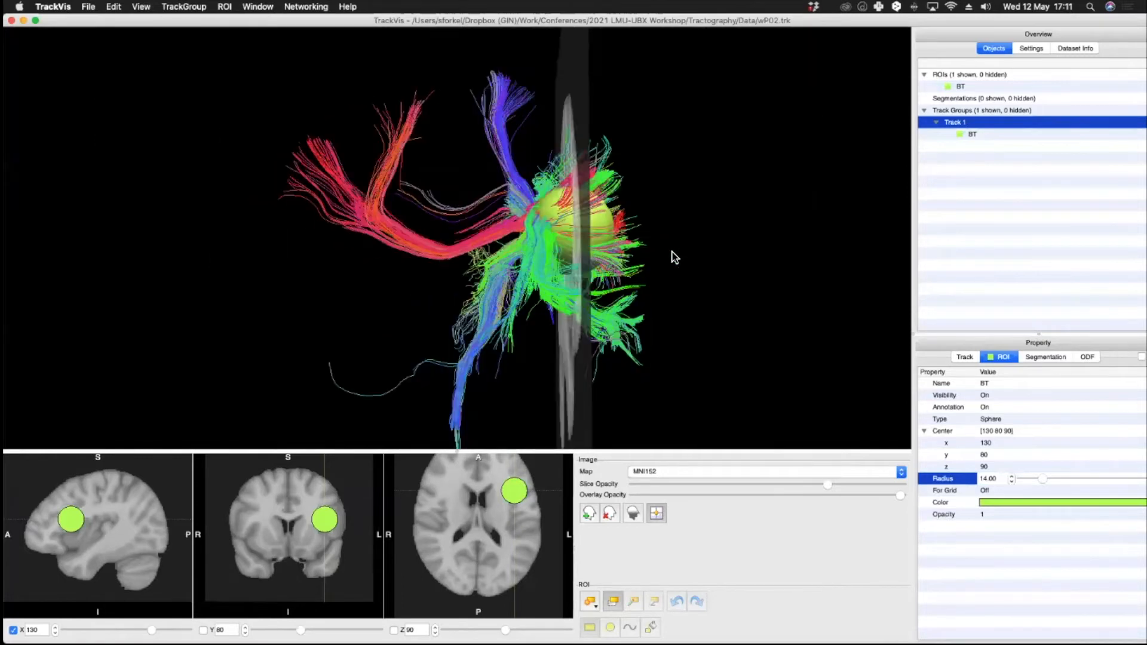
pyautogui.moveTo(552, 135); pyautogui.dragTo(558, 239)
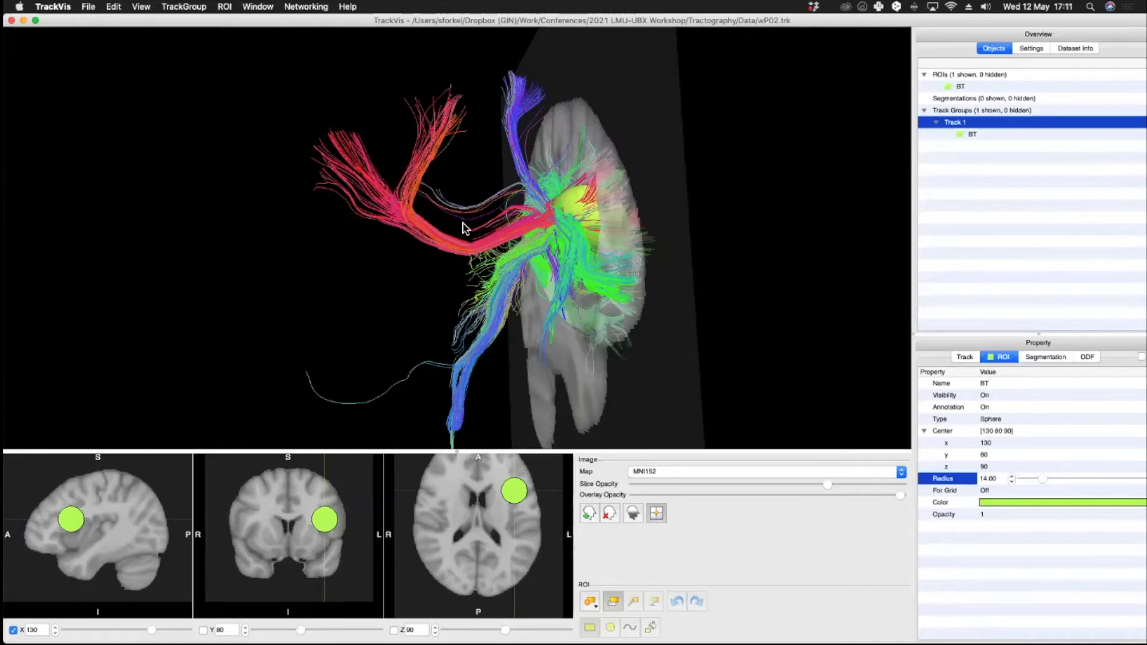
pyautogui.moveTo(601, 194); pyautogui.dragTo(571, 197)
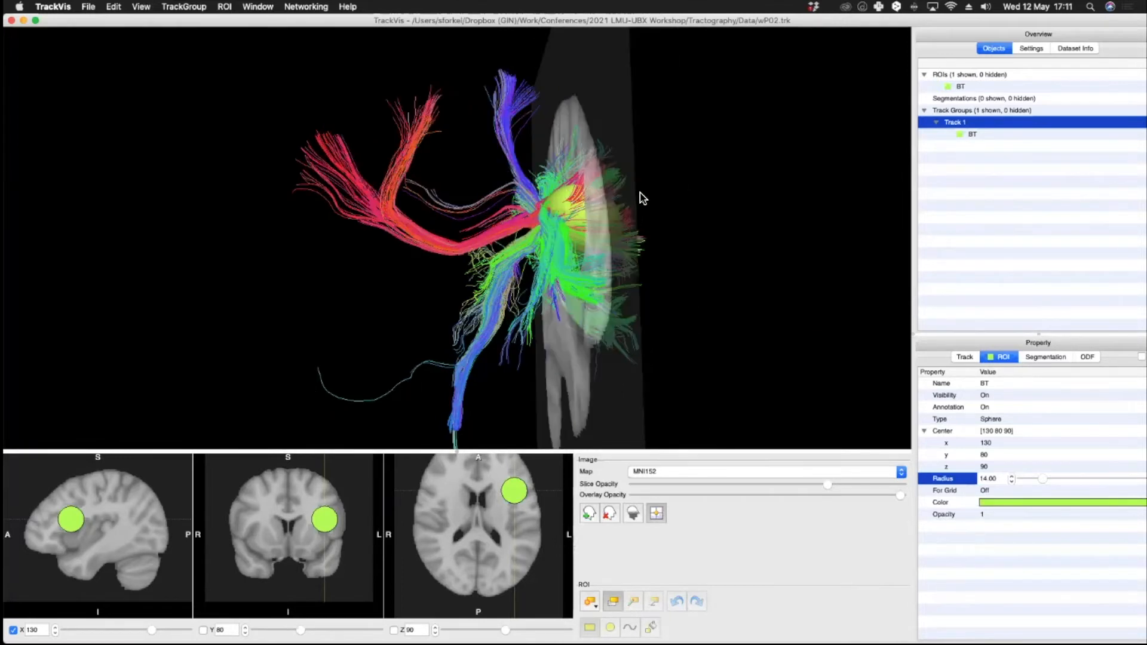
pyautogui.moveTo(359, 236); pyautogui.dragTo(658, 187)
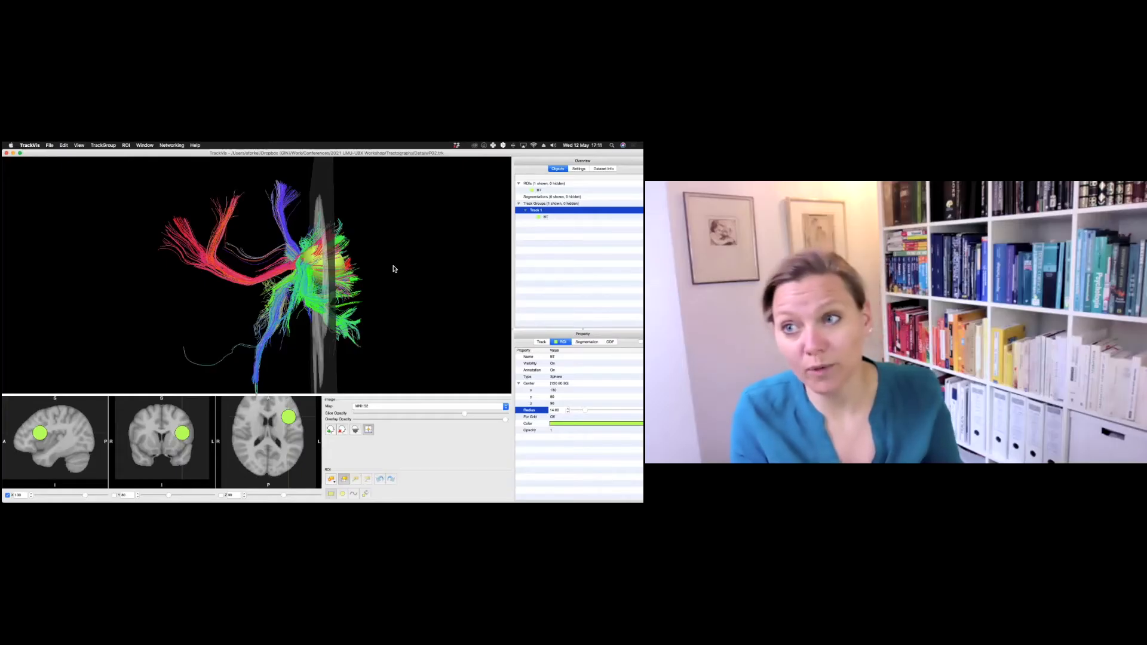
pyautogui.moveTo(393, 265); pyautogui.dragTo(166, 267)
pyautogui.press('z')
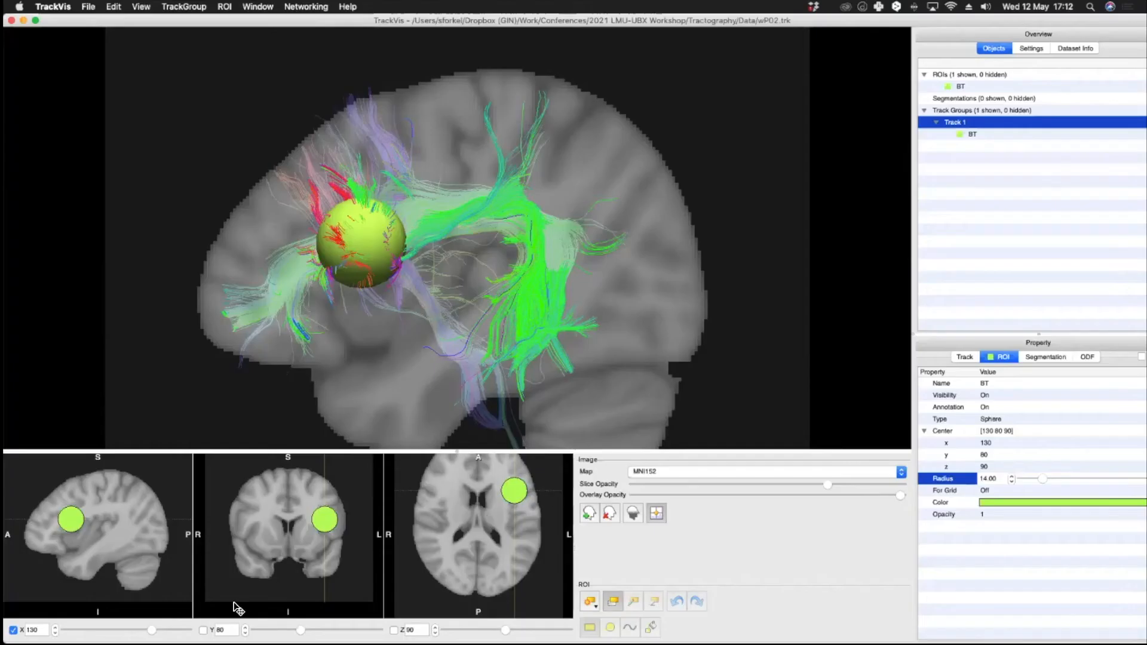
# Step: Place the crosshair in the posterior temporal region at about Y 138, Z 81 and add a sphere ROI there
pyautogui.click(612, 605)
pyautogui.click(126, 532)
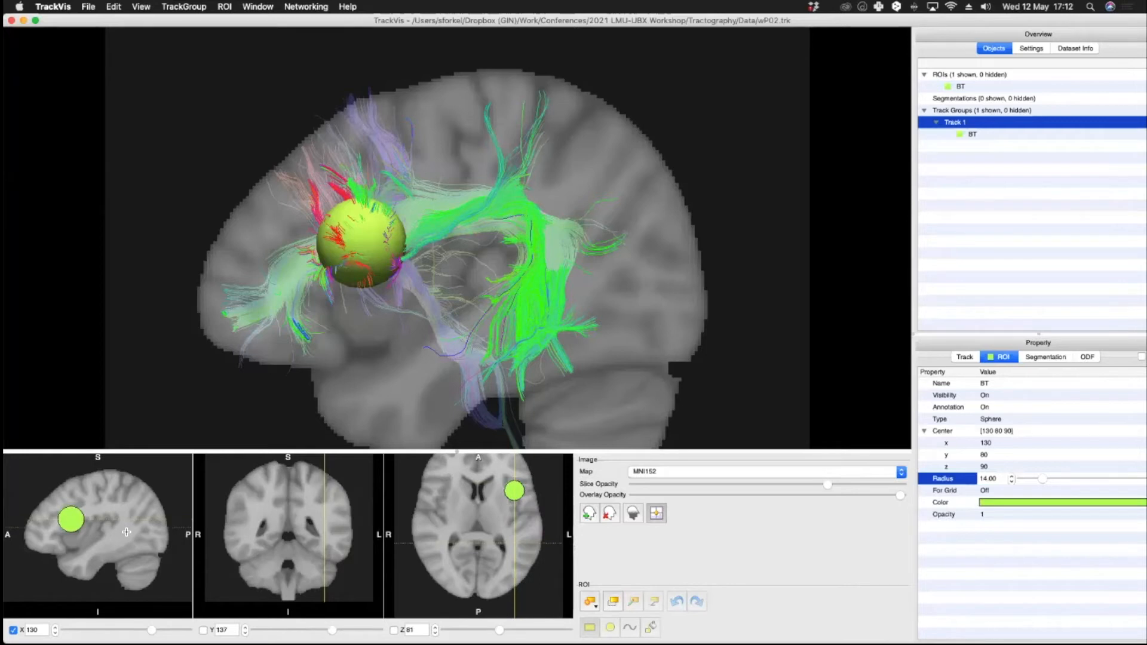
pyautogui.click(128, 532)
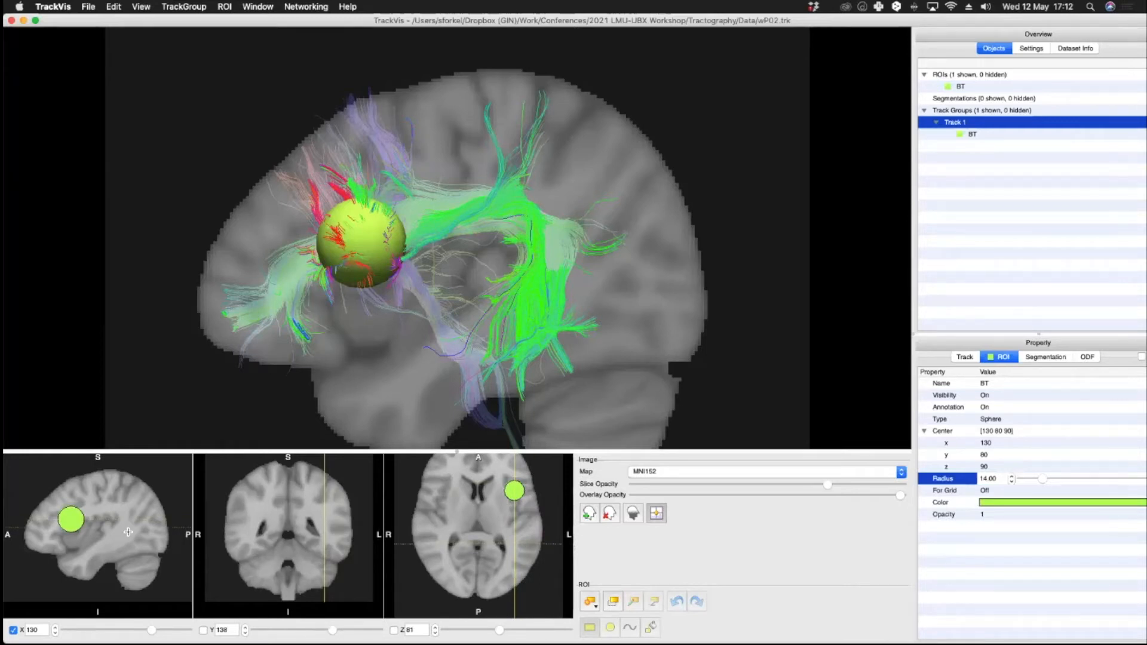
pyautogui.click(589, 603)
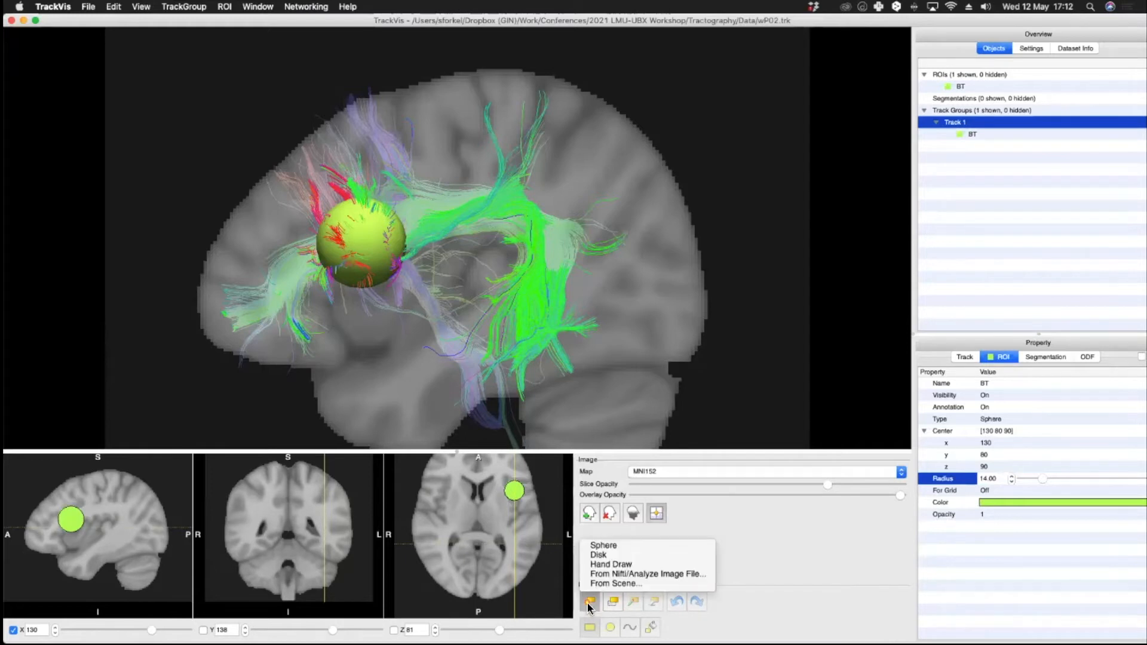
pyautogui.click(626, 546)
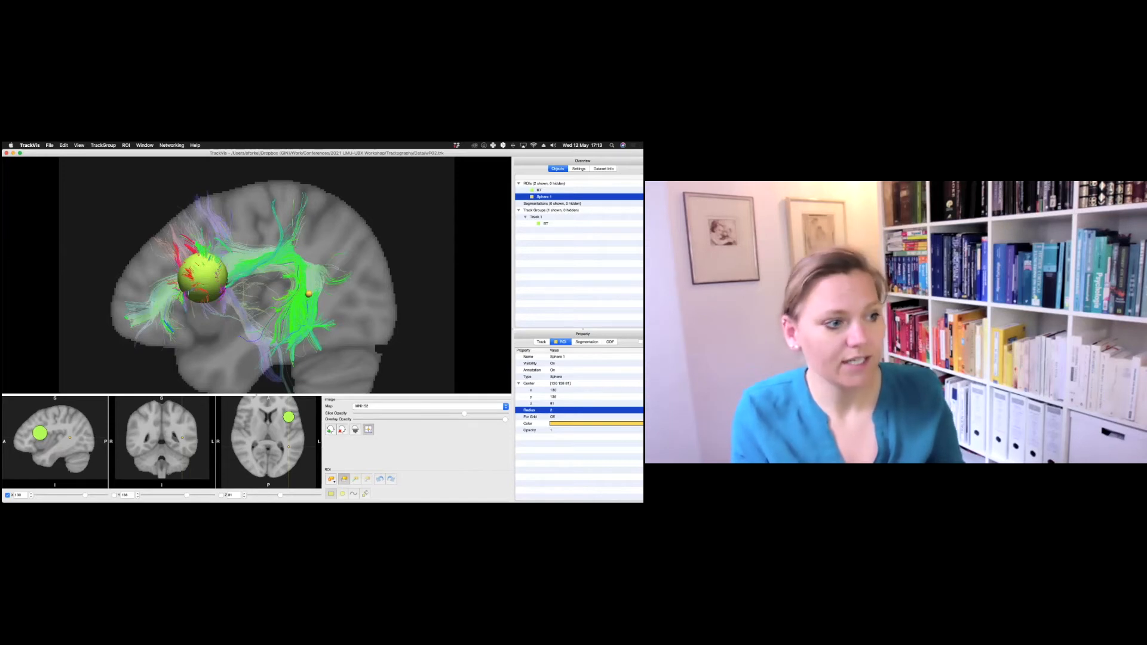
# Step: Rename the new sphere ROI as WT
pyautogui.click(562, 357)
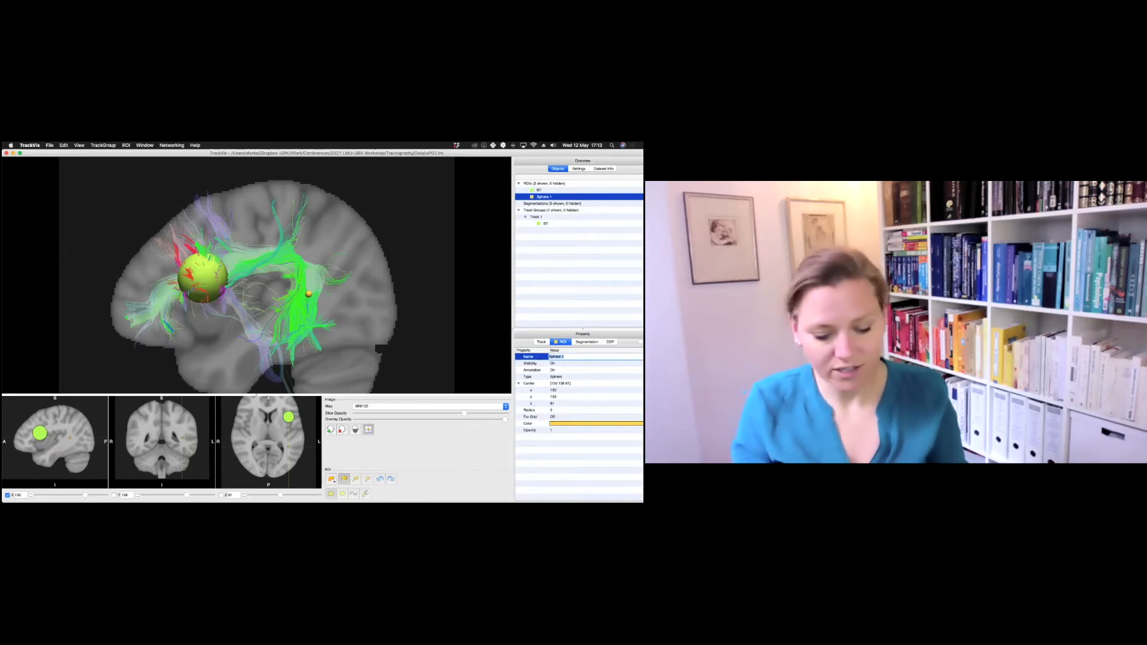
pyautogui.write('WT')
pyautogui.press('Return')
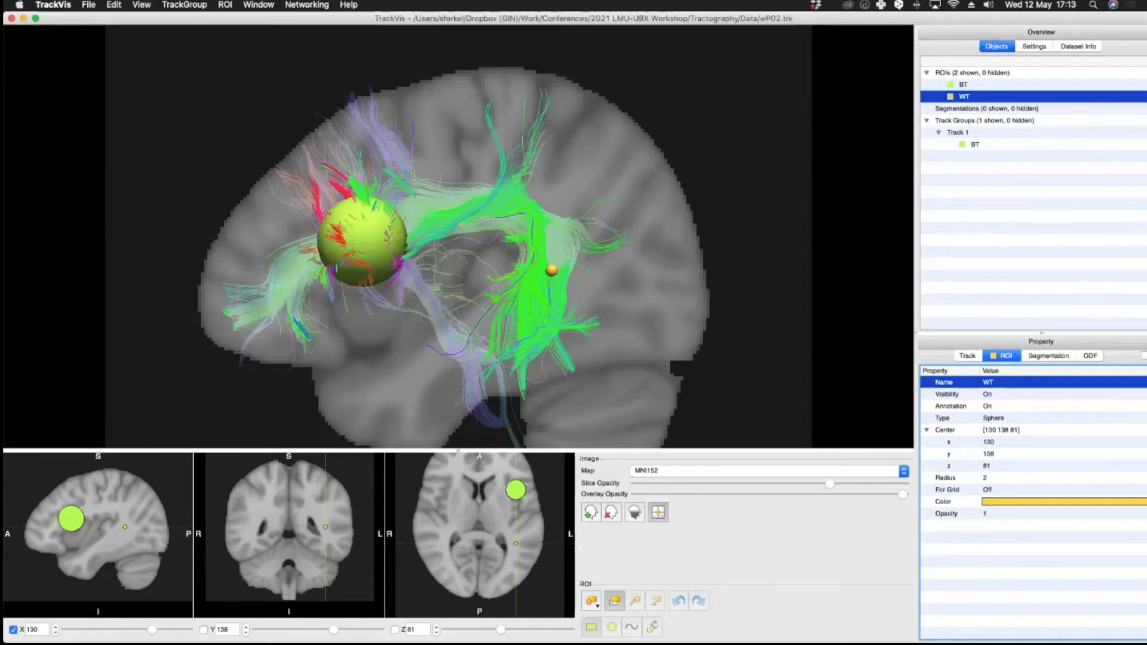
# Step: Set the WT sphere's radius to 11.00
pyautogui.click(994, 478)
pyautogui.click(1014, 476)
pyautogui.click(1015, 475)
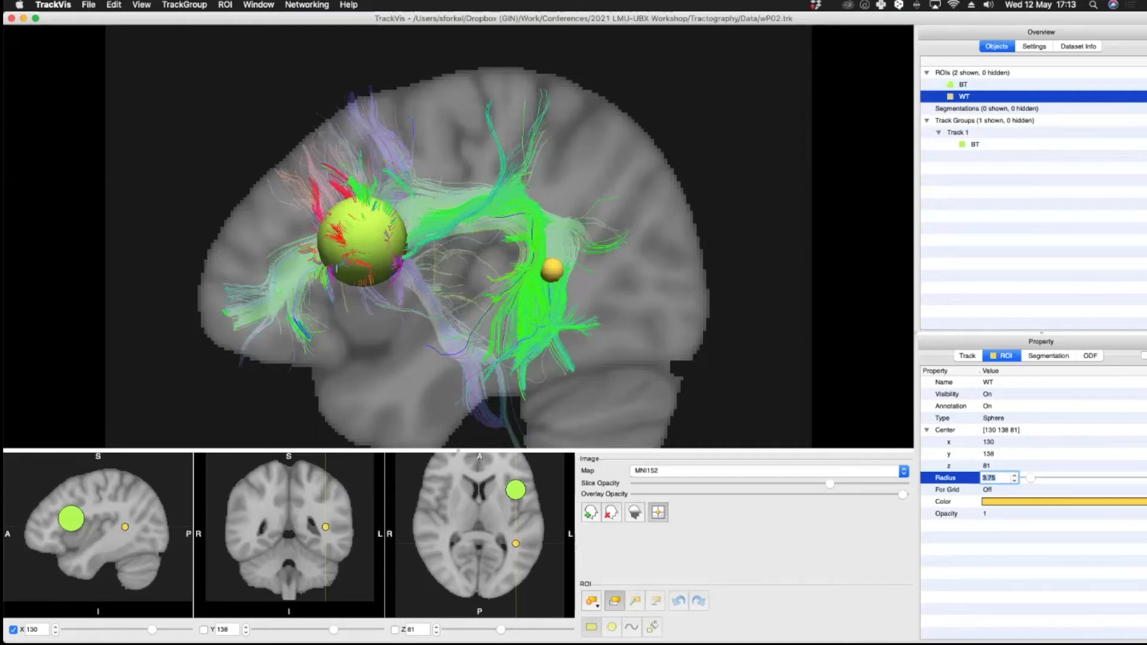
pyautogui.moveTo(1031, 478); pyautogui.dragTo(1042, 478)
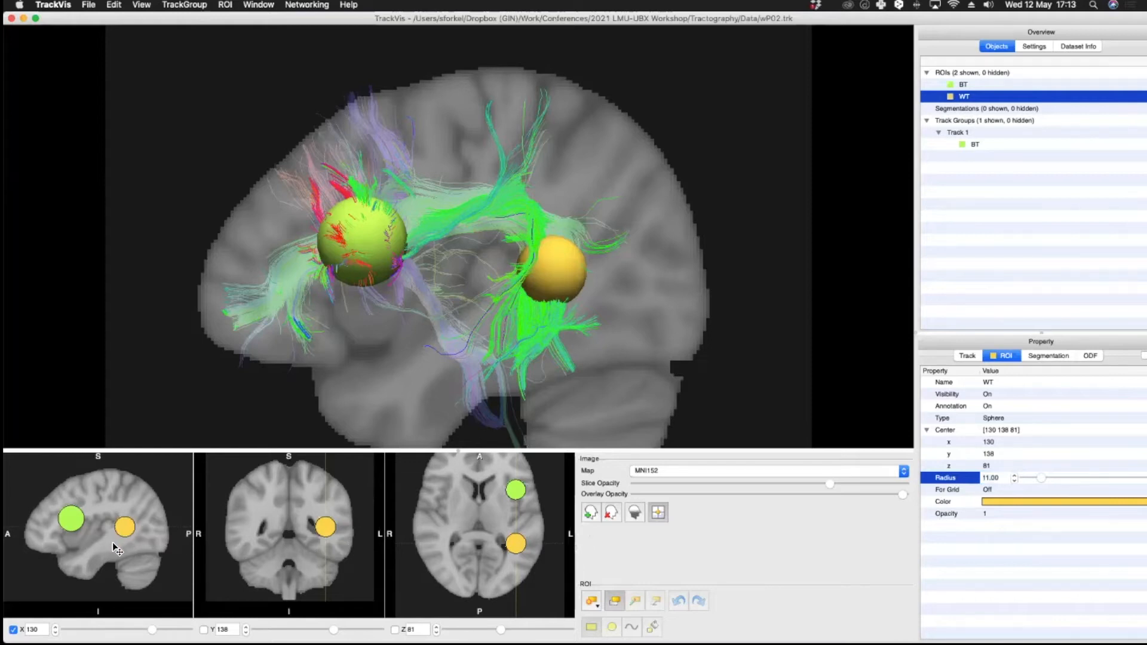
pyautogui.scroll(8, 115, 549)
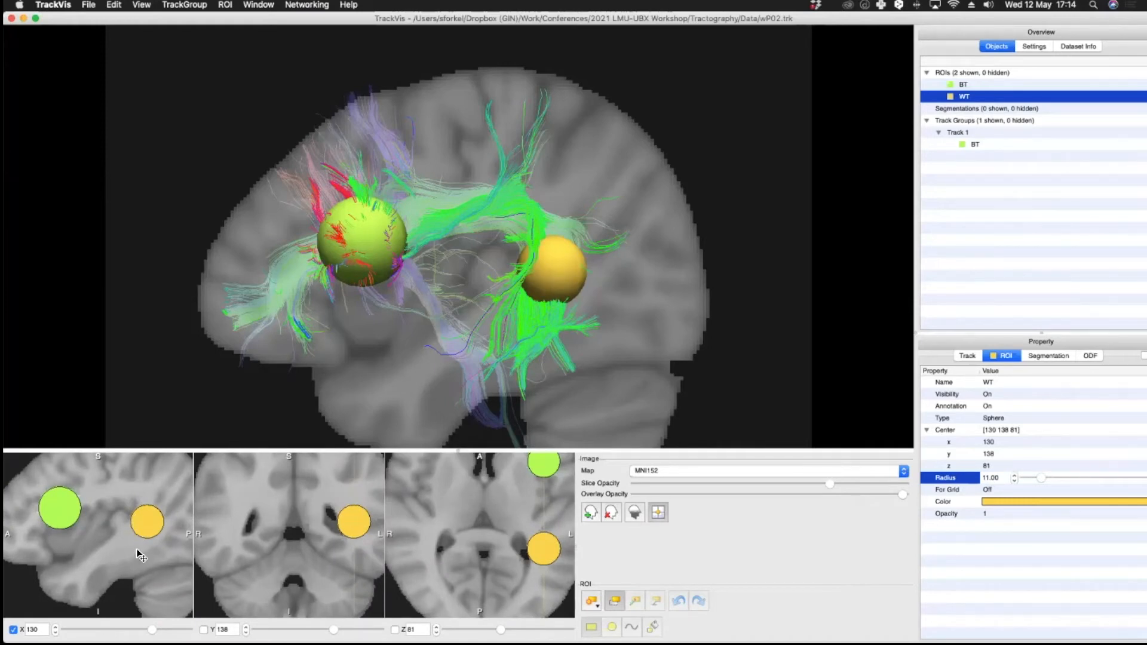
# Step: Move the WT sphere slightly lower in the posterior temporal region to about Y 136, Z 75
pyautogui.scroll(3, 137, 550)
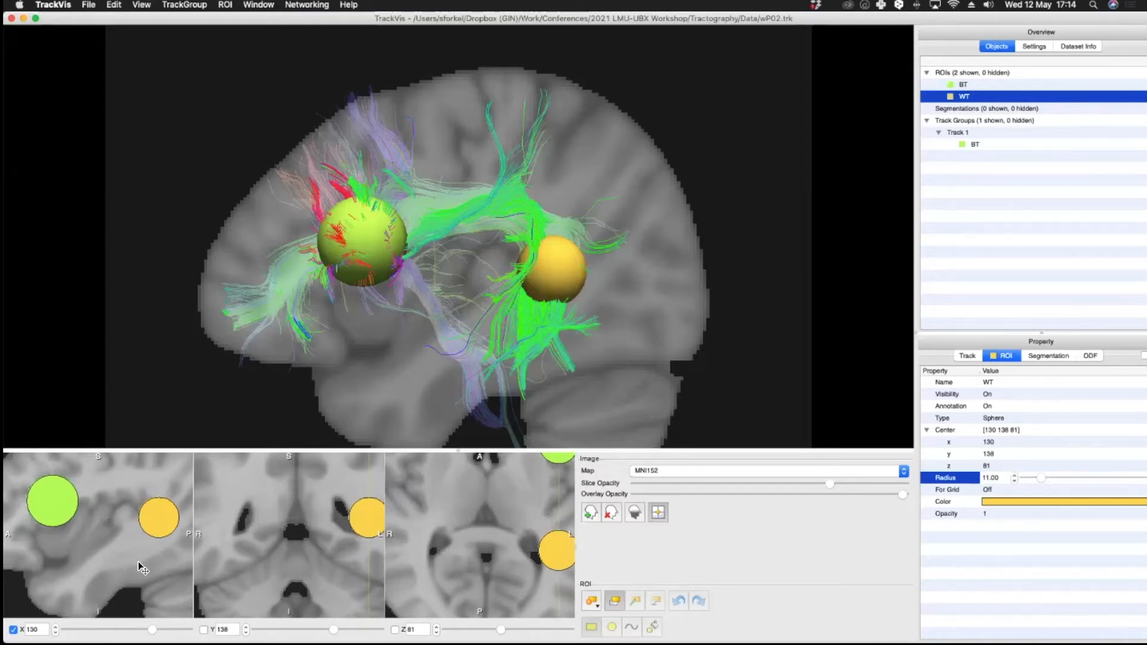
pyautogui.scroll(-3, 138, 562)
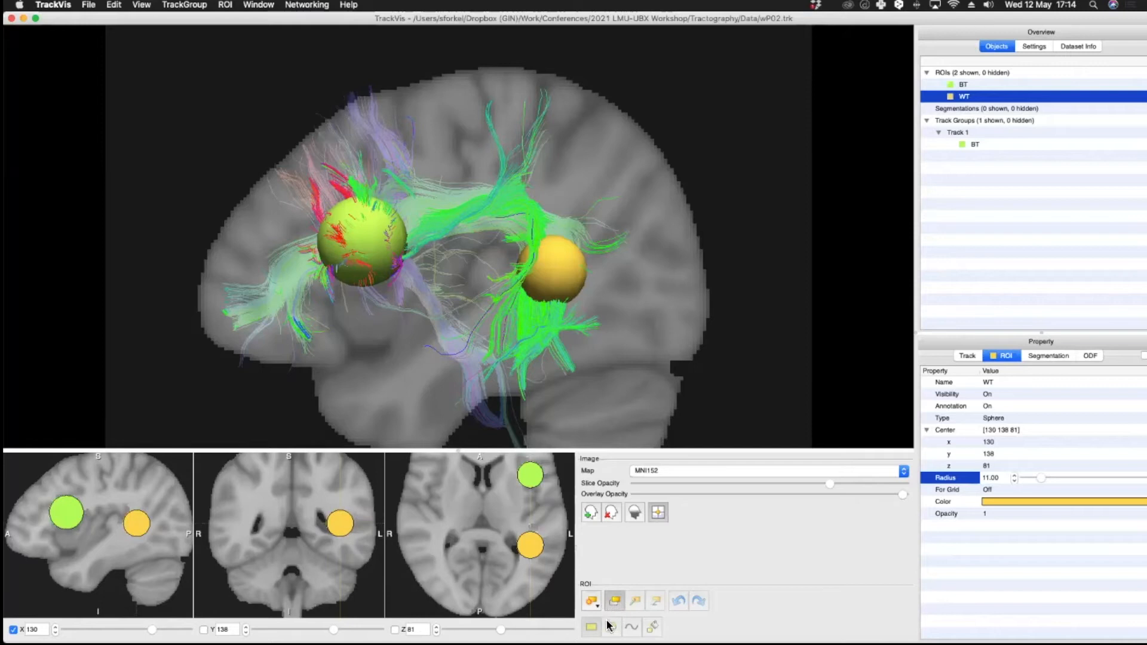
pyautogui.moveTo(140, 531)
pyautogui.mouseDown()
pyautogui.moveTo(124, 530)
pyautogui.moveTo(134, 507)
pyautogui.moveTo(152, 509)
pyautogui.moveTo(133, 535)
pyautogui.mouseUp()
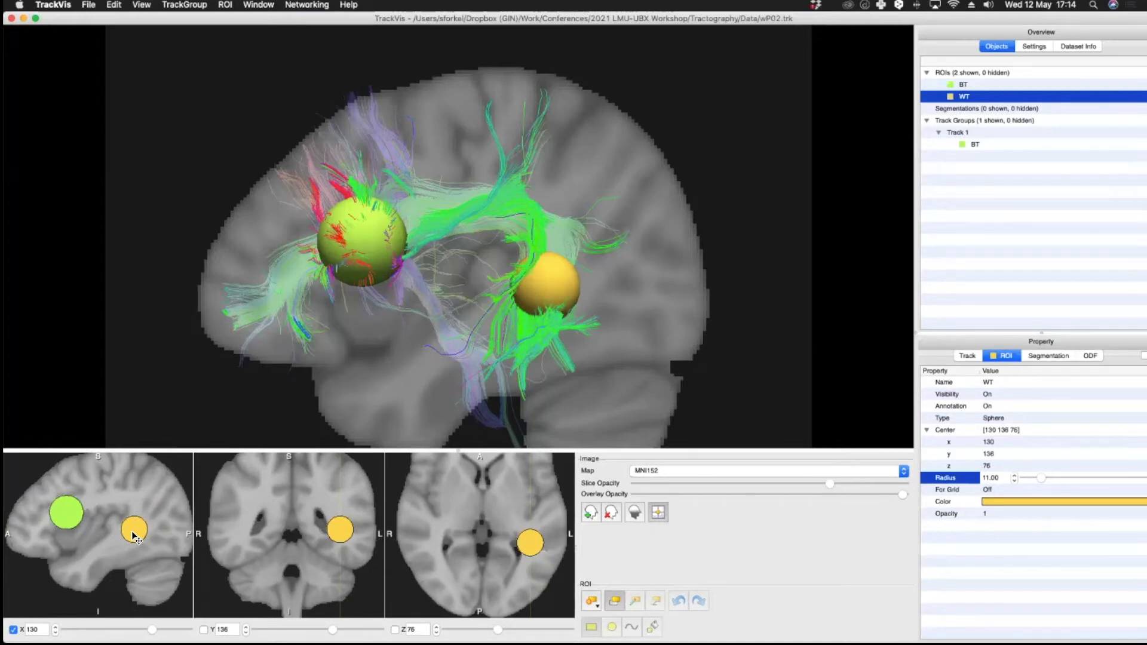
pyautogui.moveTo(133, 535); pyautogui.dragTo(134, 537)
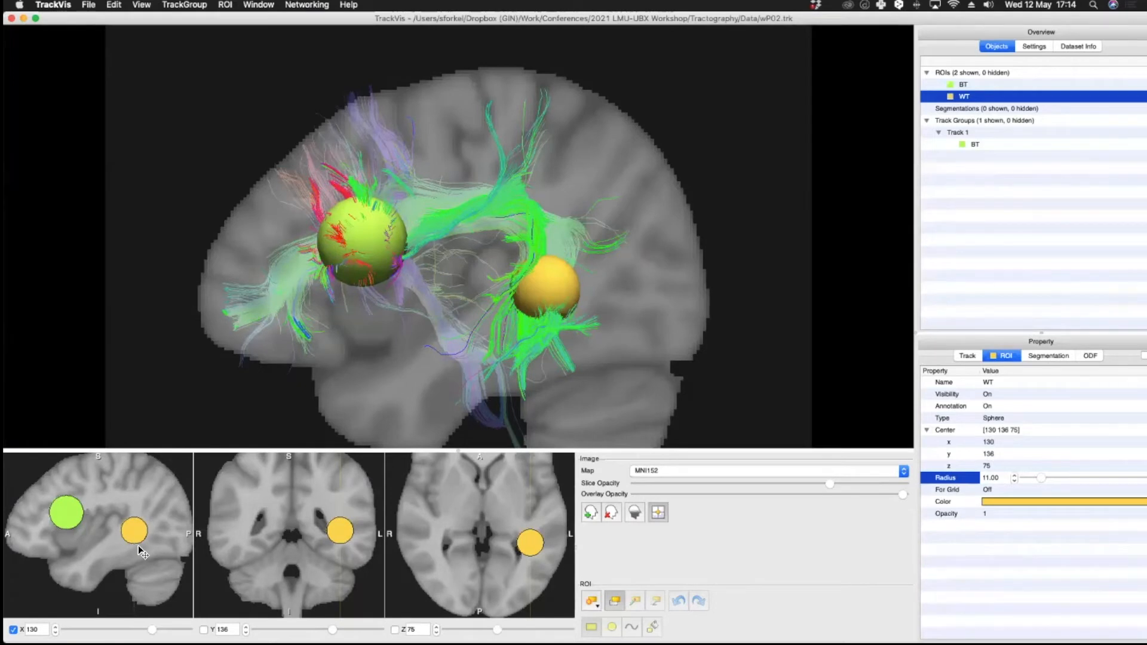
# Step: Place the crosshair higher in the parietal region at about Z 103 and add a new sphere ROI there
pyautogui.moveTo(466, 277); pyautogui.dragTo(454, 226)
pyautogui.moveTo(579, 252)
pyautogui.mouseDown()
pyautogui.moveTo(216, 270)
pyautogui.moveTo(580, 273)
pyautogui.mouseUp()
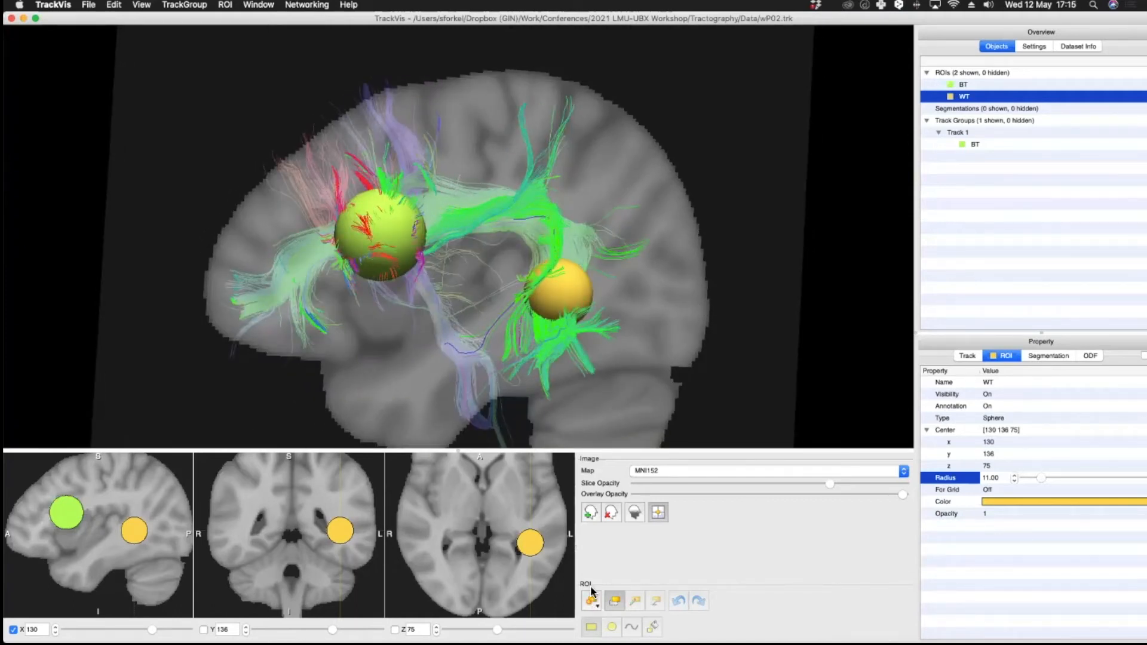
pyautogui.click(617, 607)
pyautogui.click(138, 500)
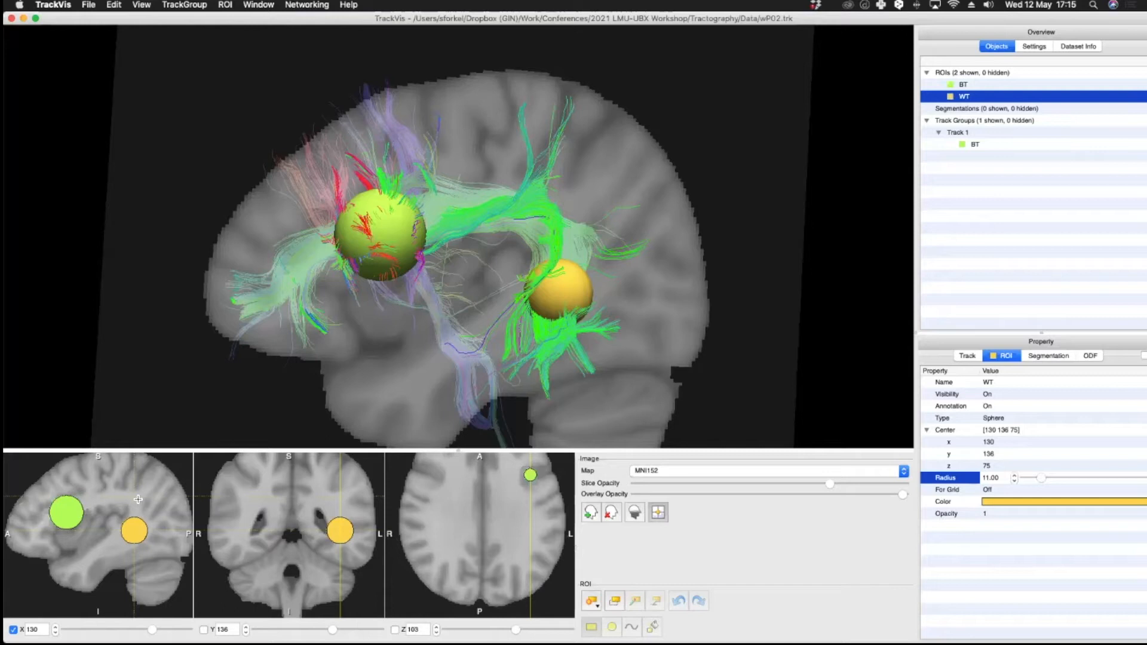
pyautogui.click(592, 603)
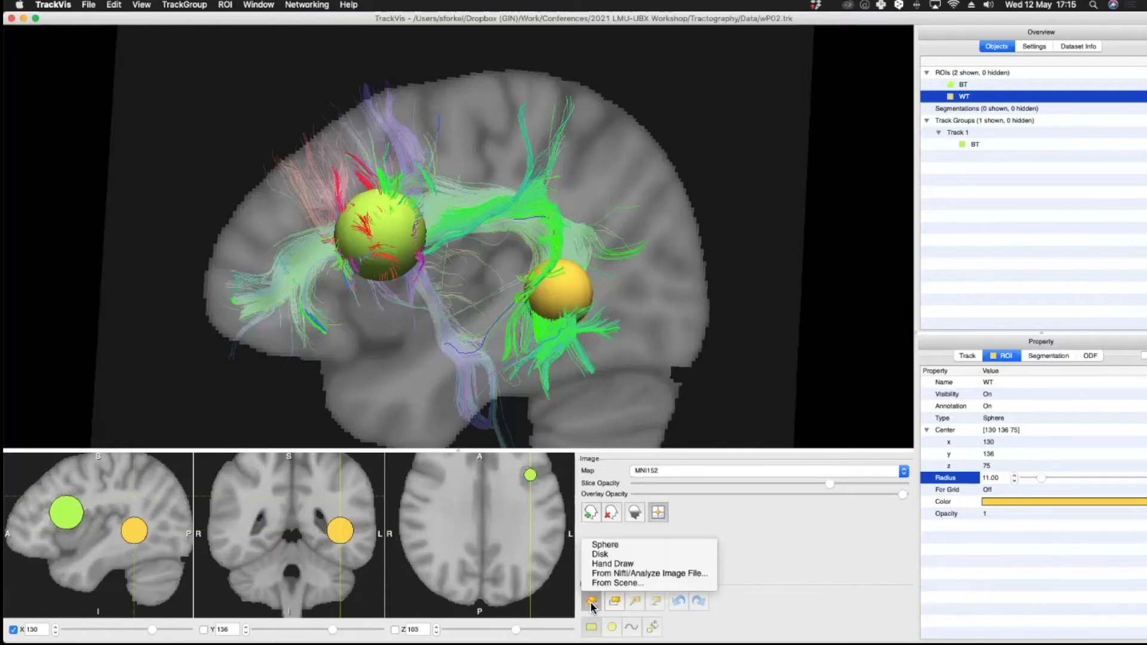
pyautogui.click(635, 546)
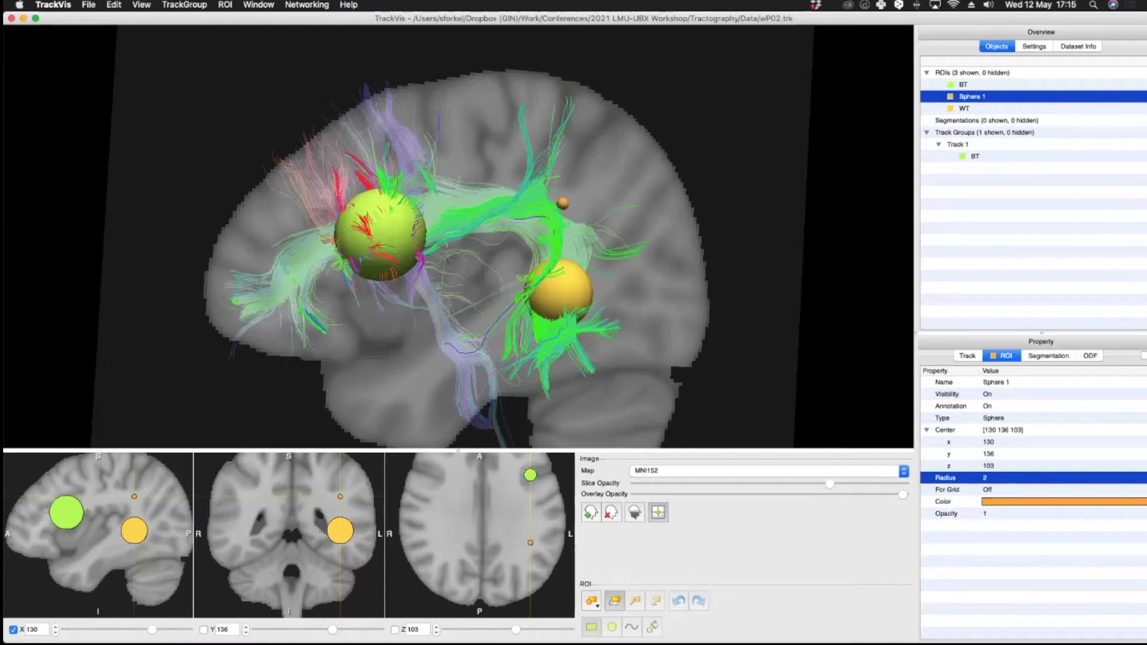
# Step: Rename the new sphere ROI as GT
pyautogui.click(997, 383)
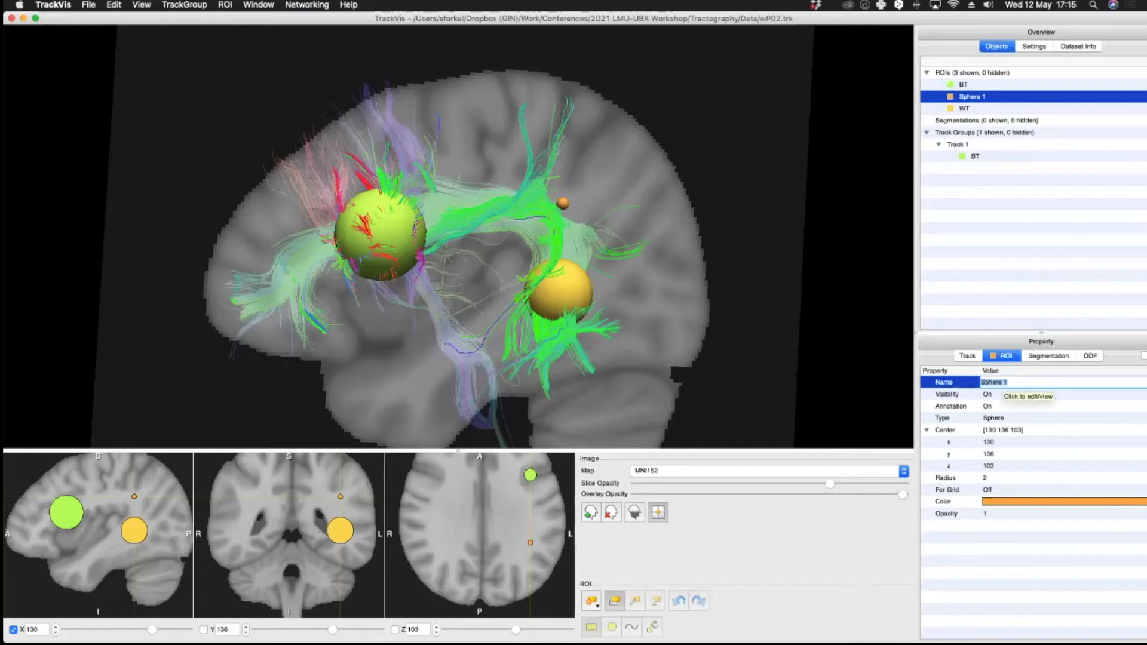
pyautogui.write('GT')
pyautogui.press('Return')
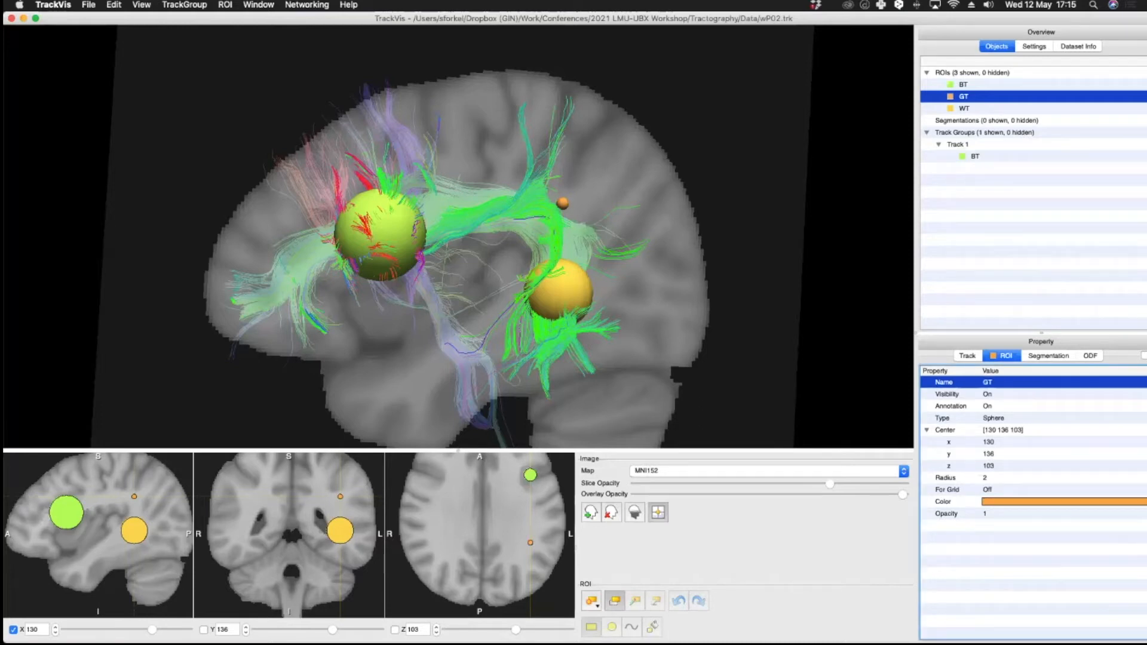
# Step: Set the GT sphere's radius to 14
pyautogui.doubleClick(986, 478)
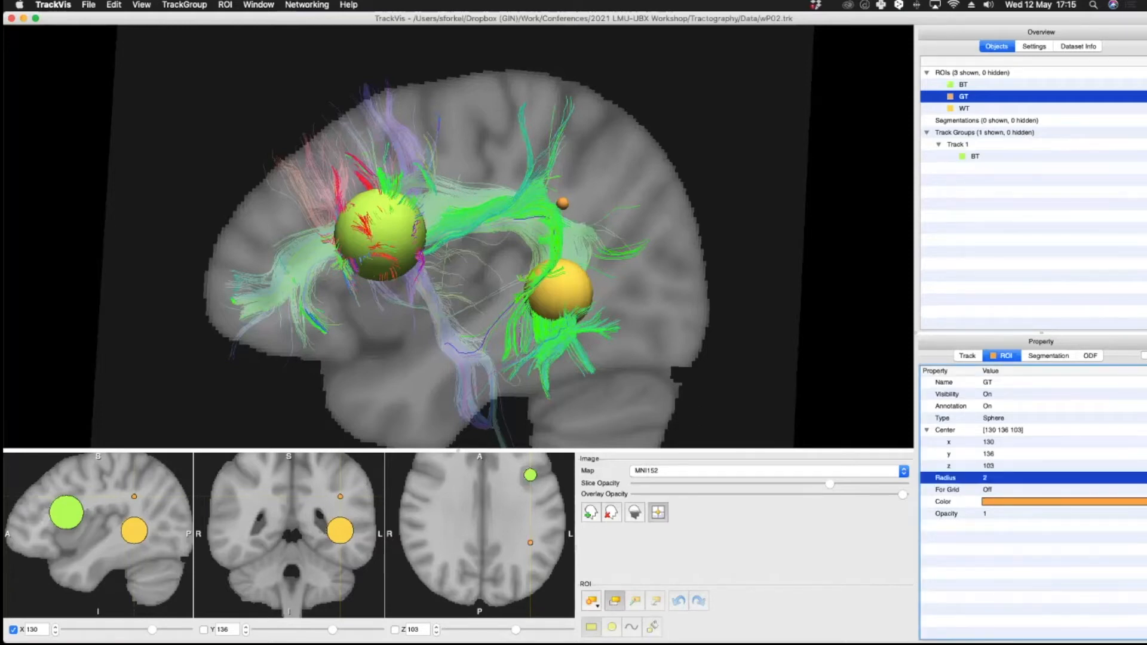
pyautogui.click(1015, 476)
pyautogui.click(1015, 476)
pyautogui.click(1015, 476)
pyautogui.moveTo(1031, 478); pyautogui.dragTo(1045, 478)
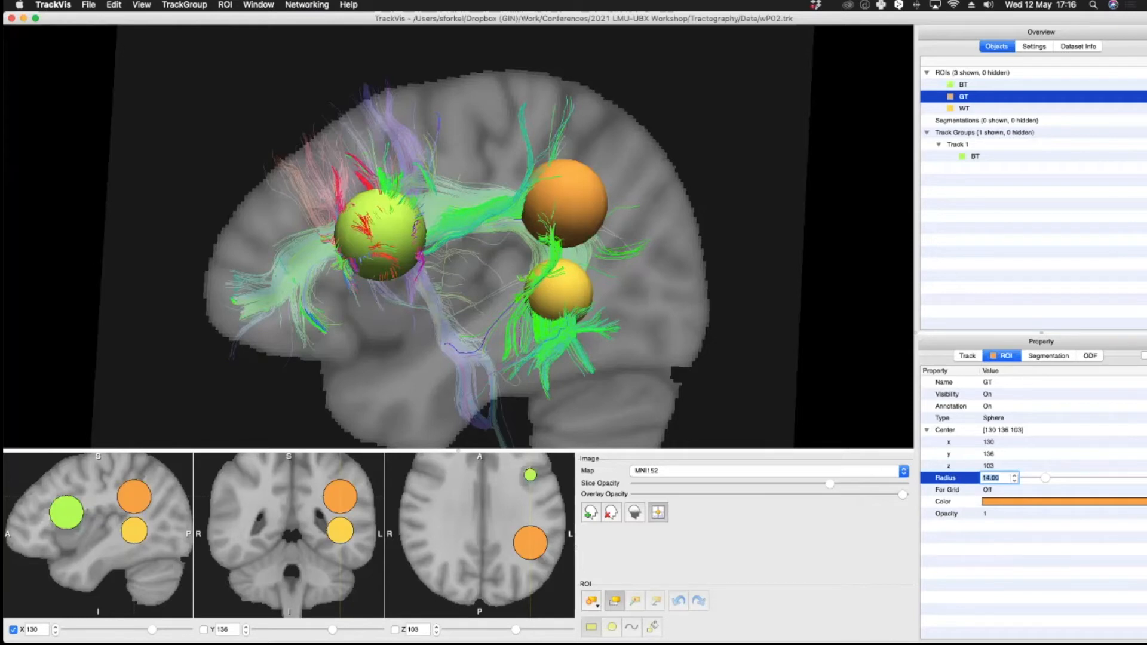
# Step: Change the GT sphere's color to magenta
pyautogui.click(1063, 502)
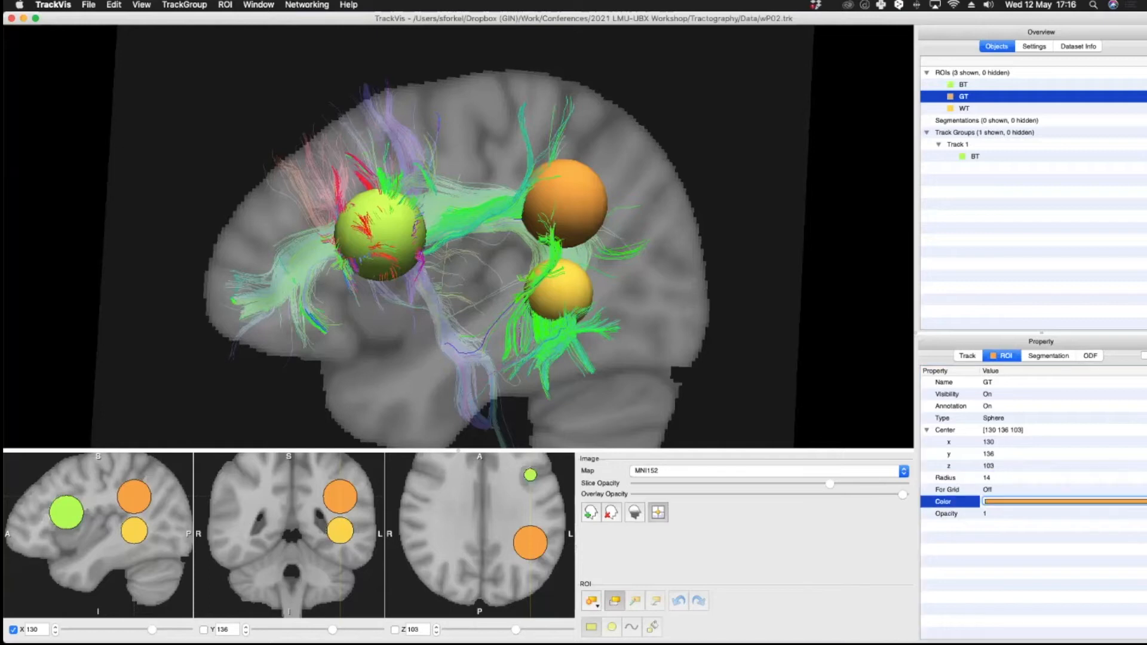
pyautogui.click(1063, 502)
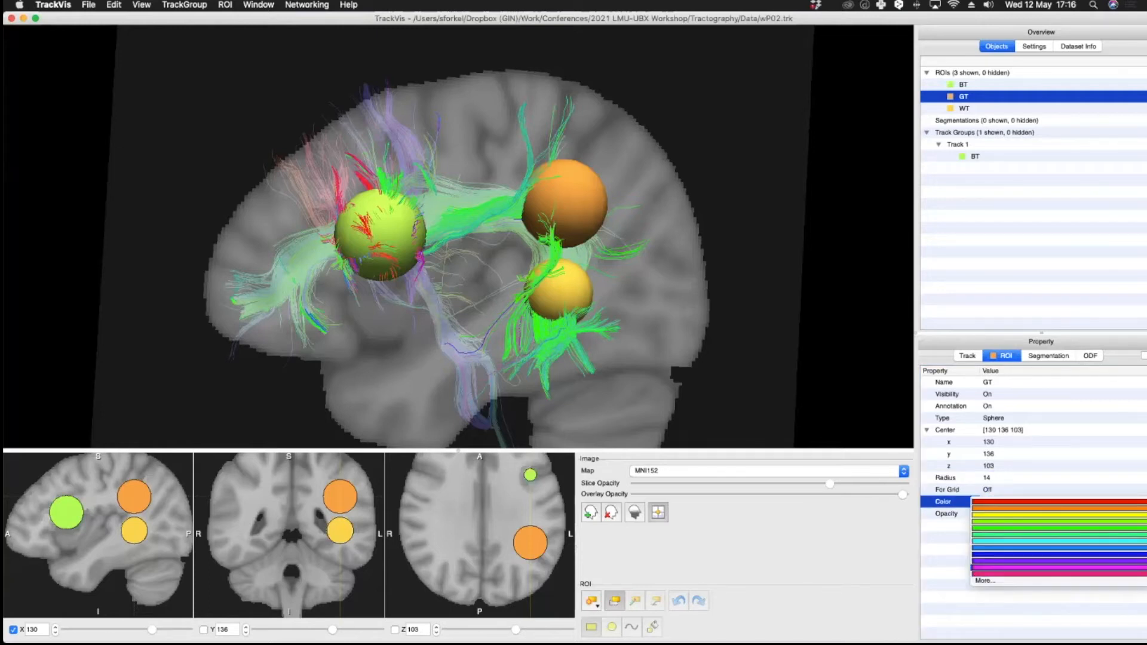
pyautogui.click(1064, 568)
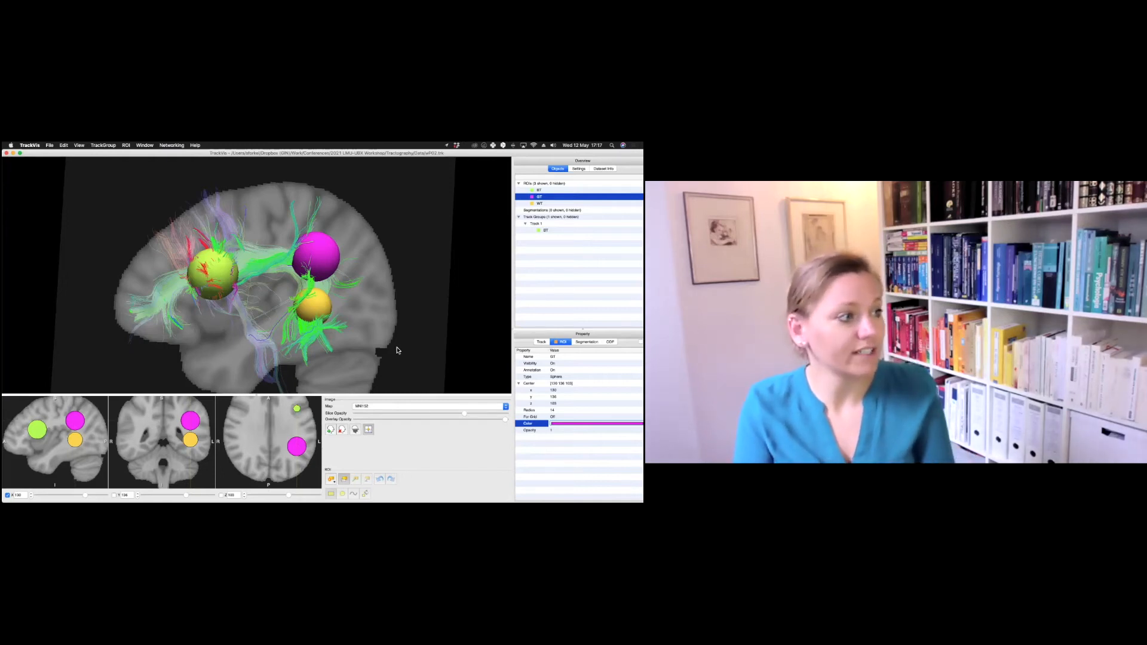
# Step: Adjust the GT sphere's position slightly in the coronal and sagittal slices while orbiting the 3D view to check its tracks
pyautogui.moveTo(394, 319); pyautogui.dragTo(357, 323)
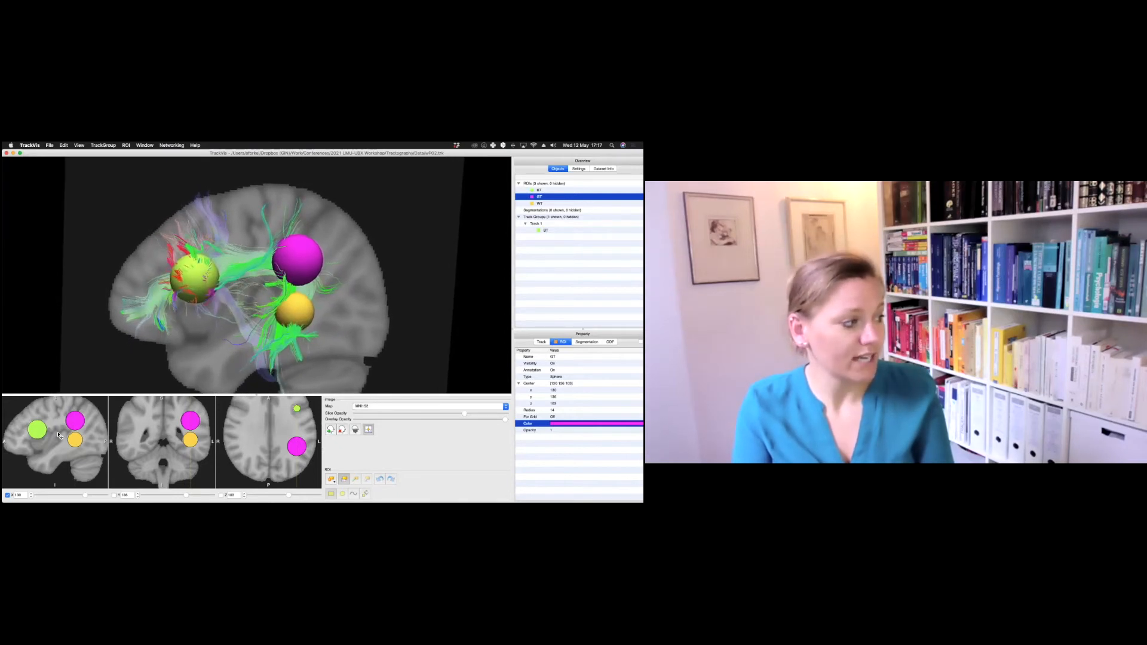
pyautogui.moveTo(349, 286); pyautogui.dragTo(176, 431)
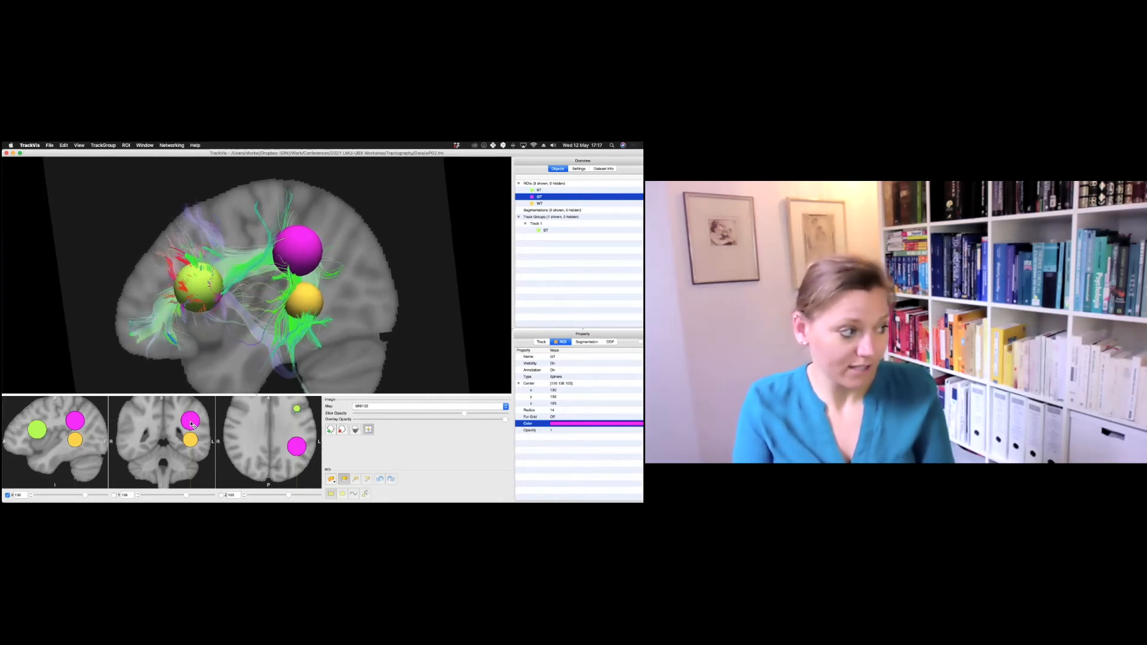
pyautogui.moveTo(192, 424); pyautogui.dragTo(197, 423)
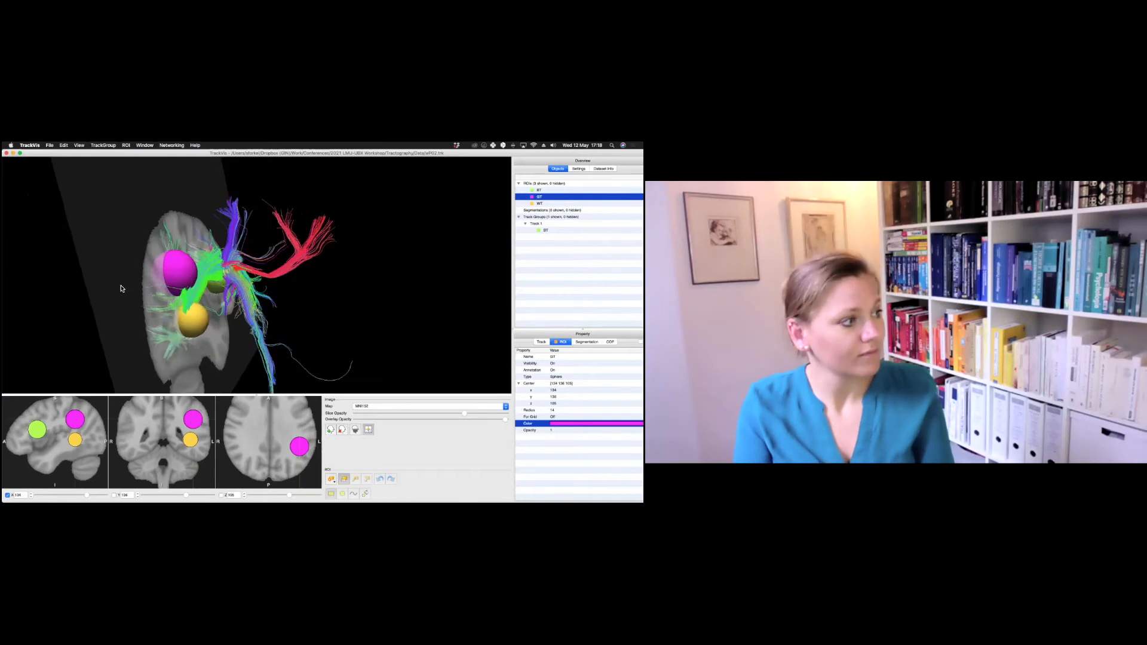
pyautogui.moveTo(120, 288); pyautogui.dragTo(125, 288)
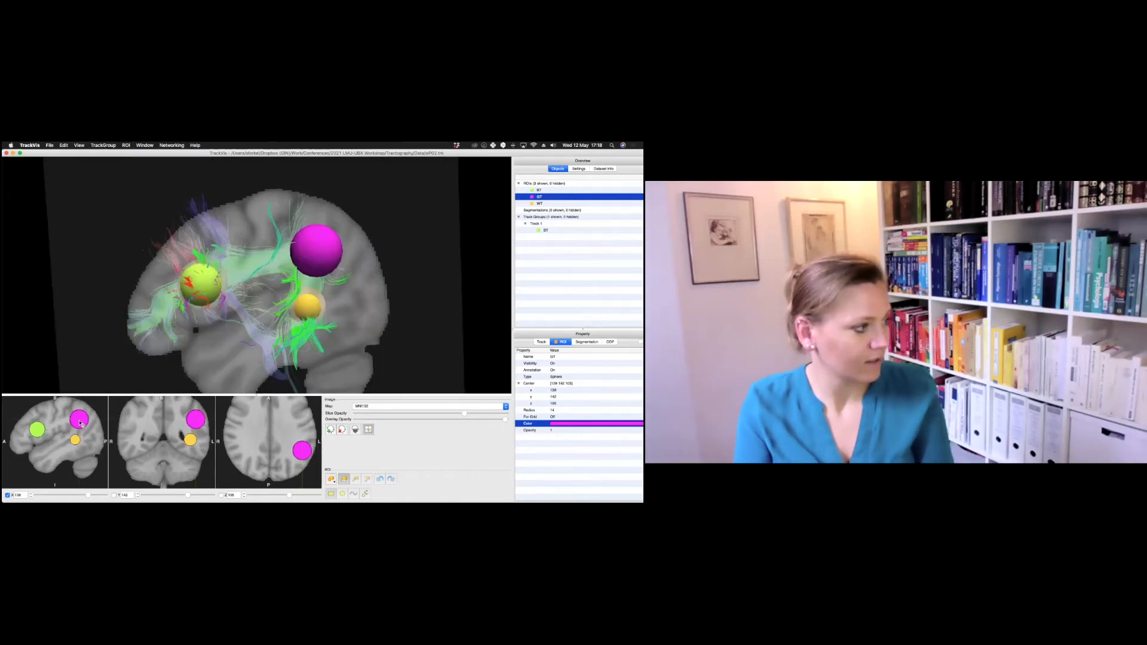
pyautogui.moveTo(80, 425); pyautogui.dragTo(80, 425)
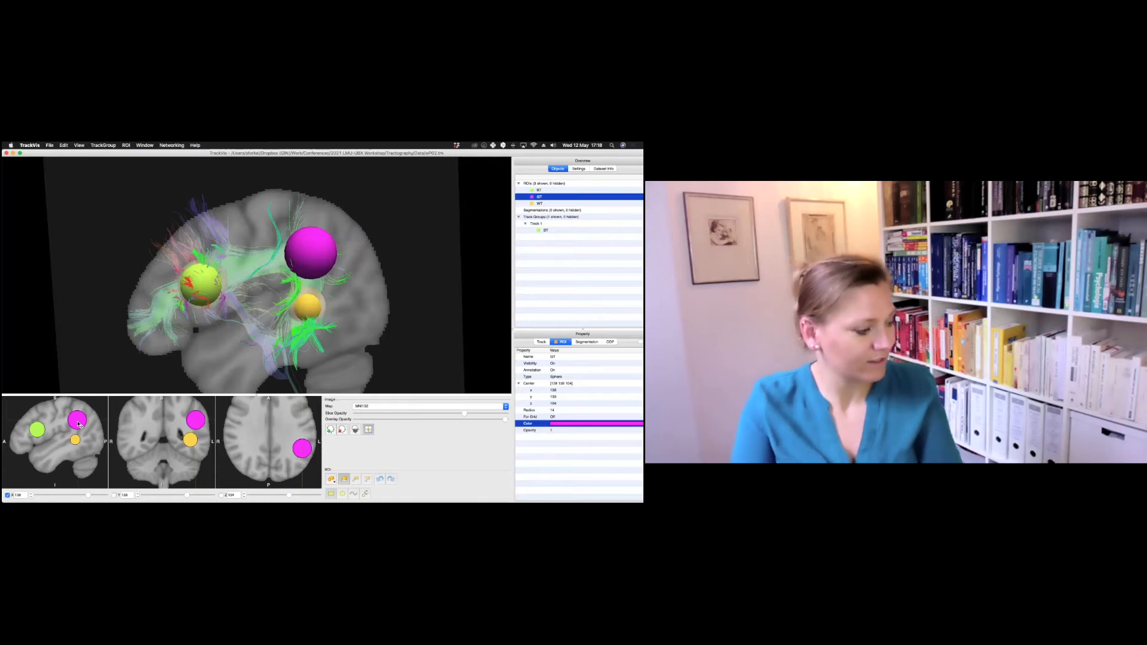
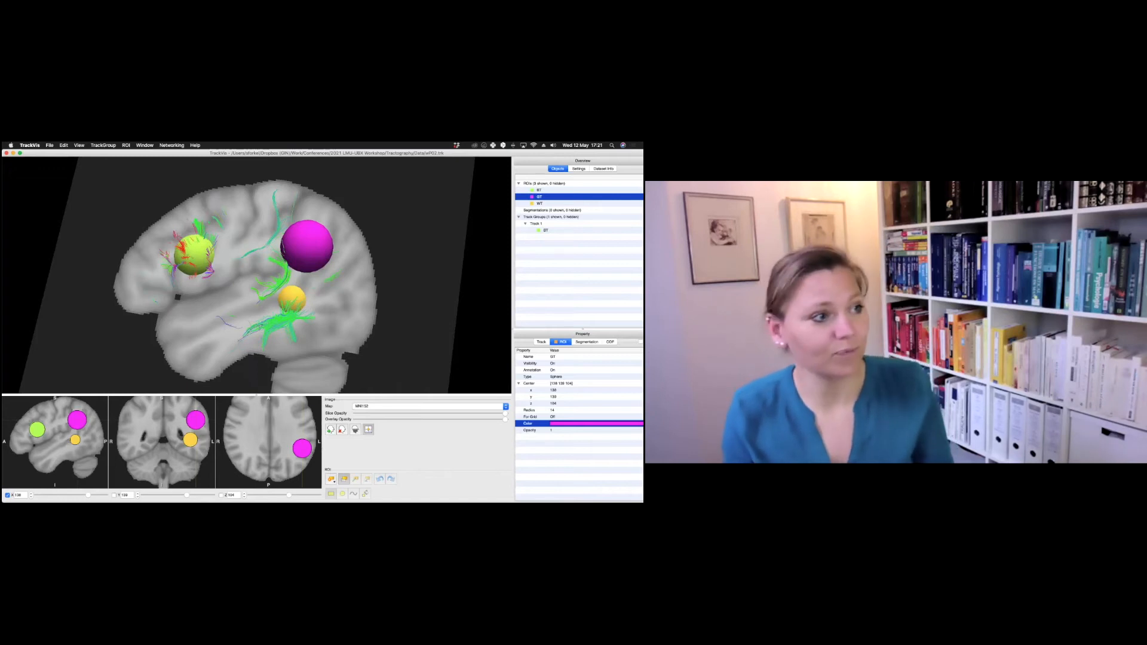
# Step: Add the WT sphere as a second ROI filter to the existing track group
pyautogui.click(536, 223)
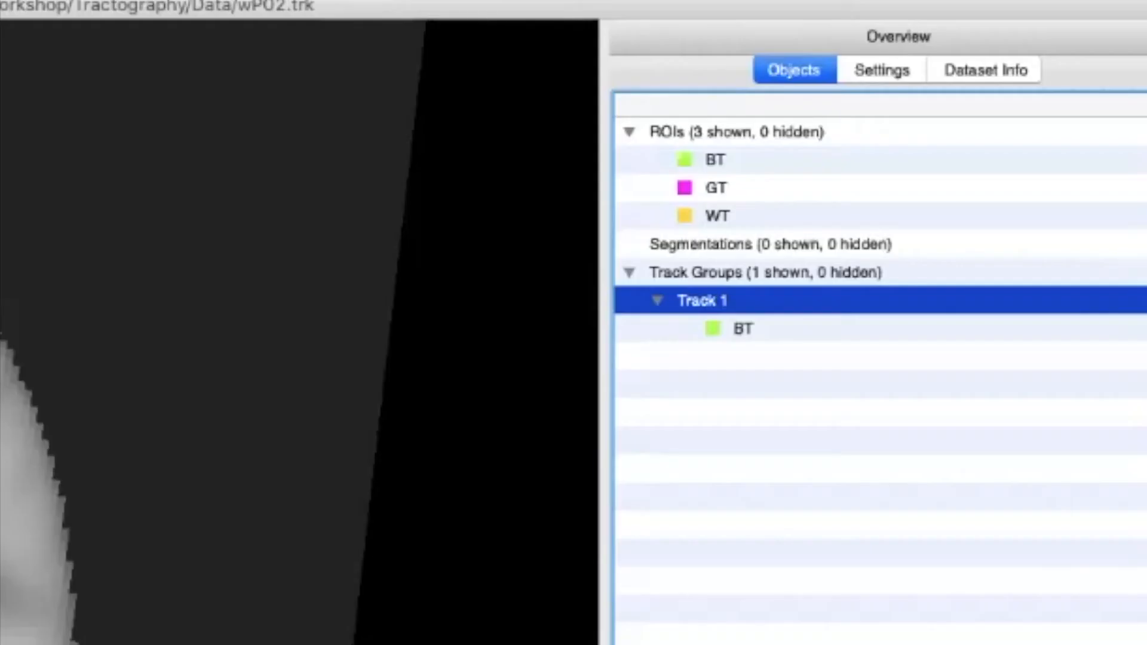
pyautogui.rightClick(542, 224)
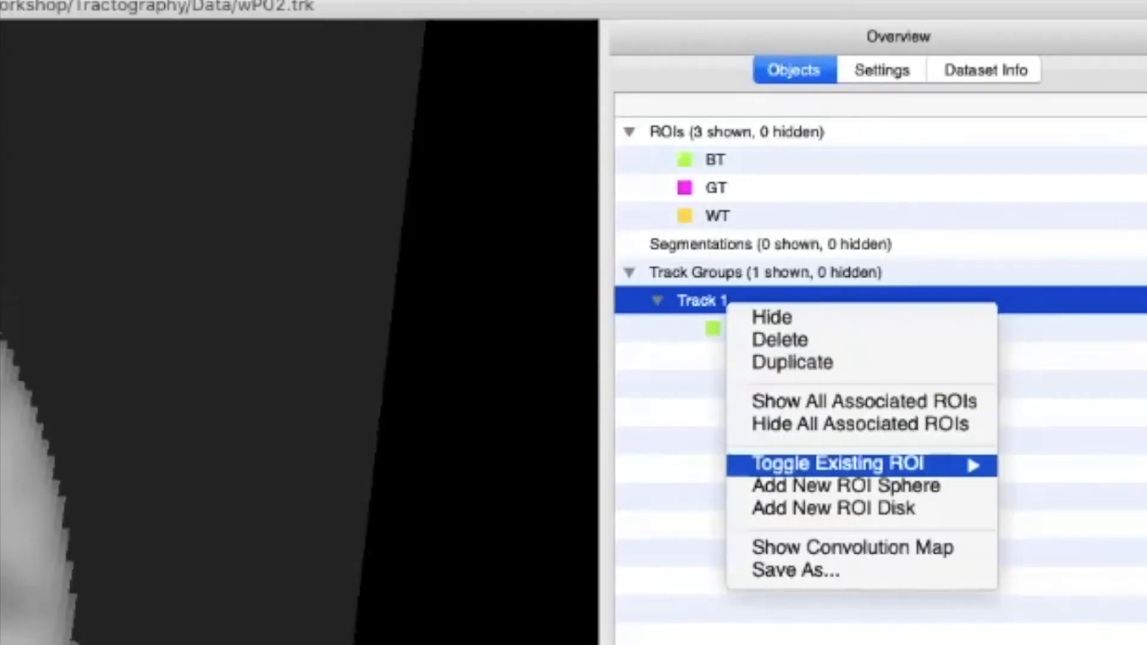
pyautogui.moveTo(837, 464)
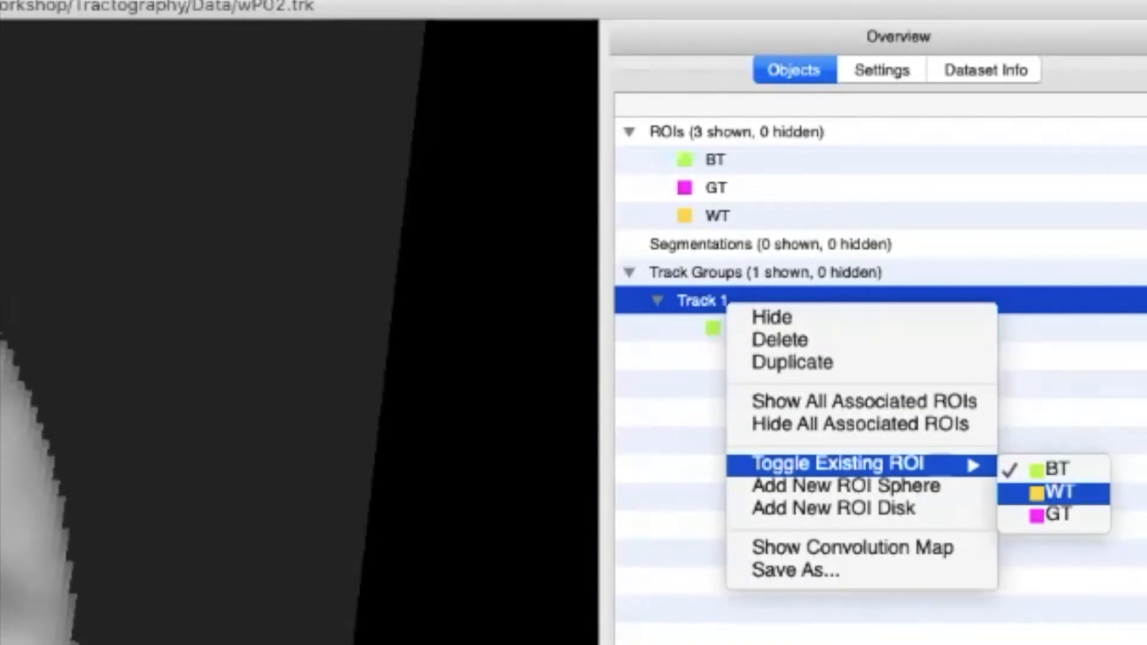
pyautogui.click(1054, 492)
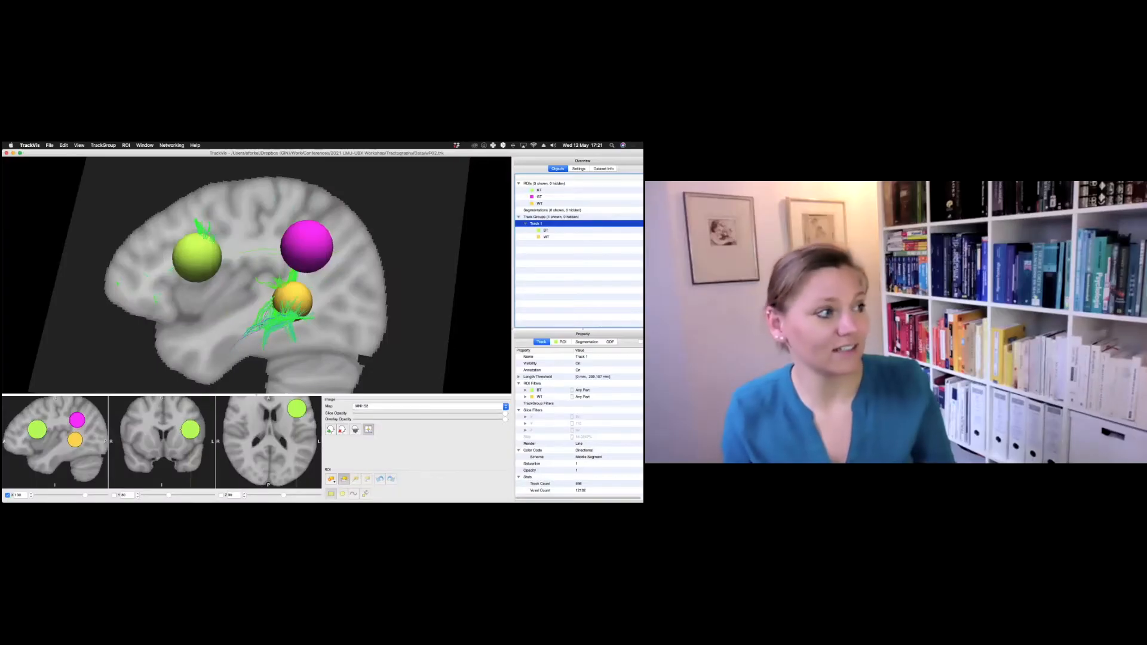
# Step: Rename the BT–WT track group as LS
pyautogui.moveTo(239, 307); pyautogui.dragTo(256, 320)
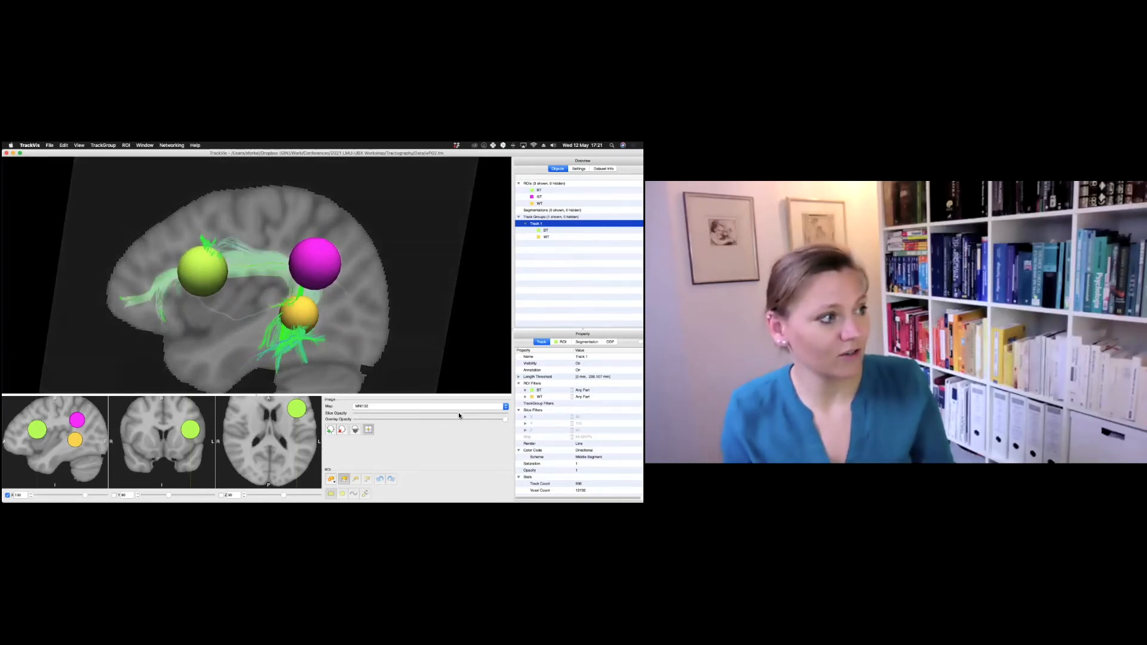
pyautogui.moveTo(231, 332); pyautogui.dragTo(222, 280)
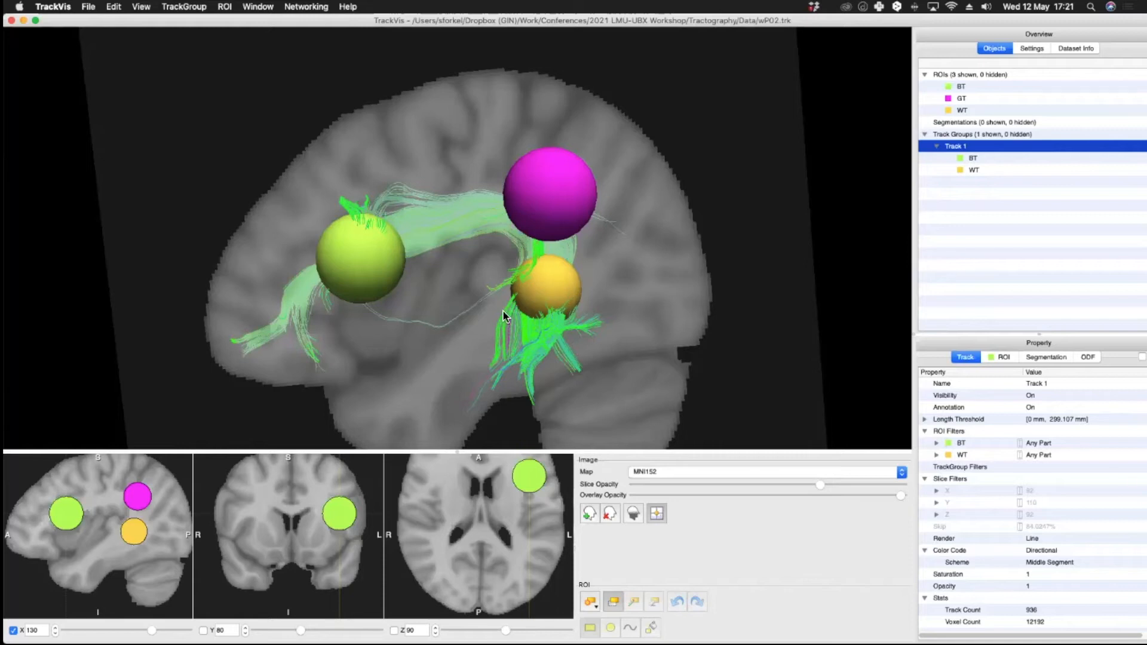
pyautogui.moveTo(535, 267); pyautogui.dragTo(371, 359)
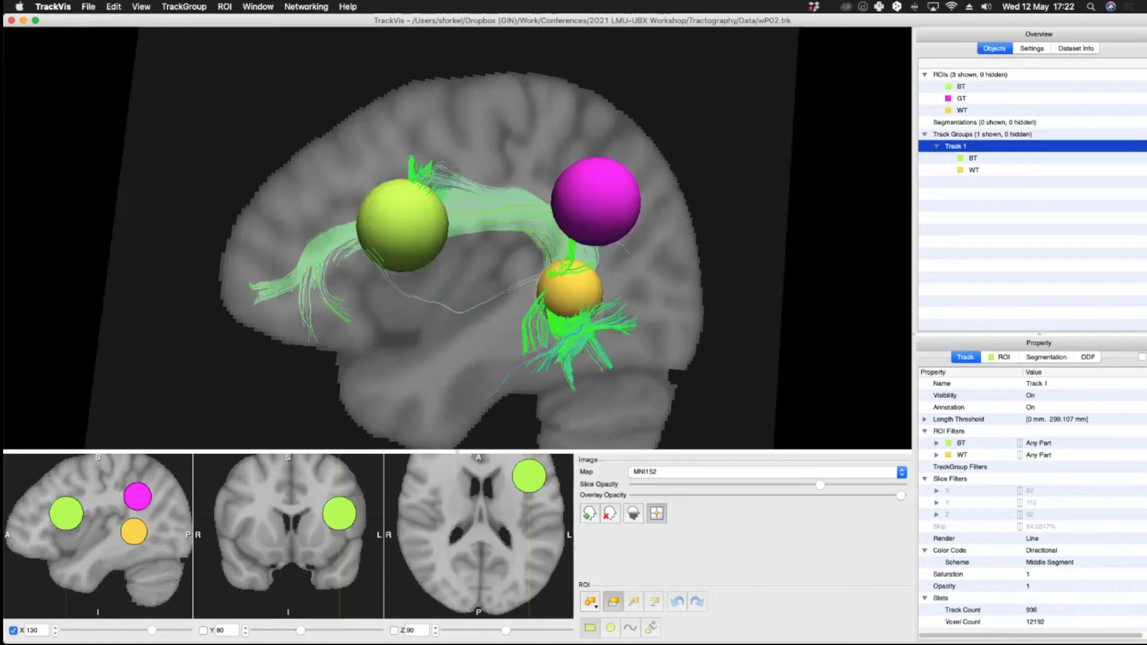
pyautogui.doubleClick(1038, 384)
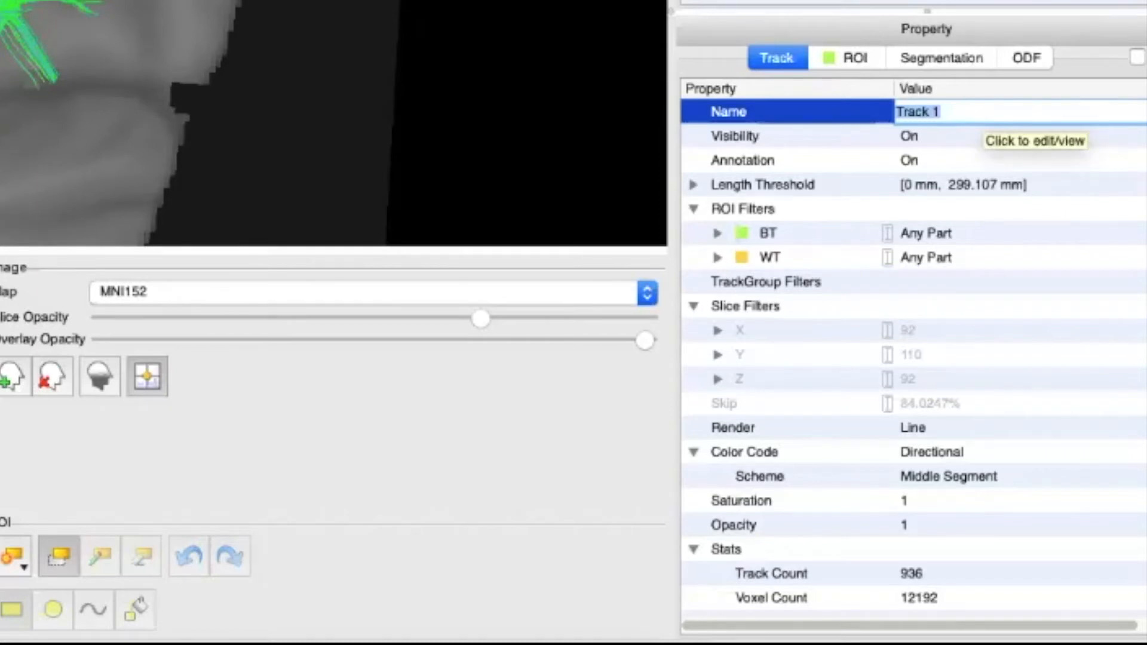
pyautogui.write('LS')
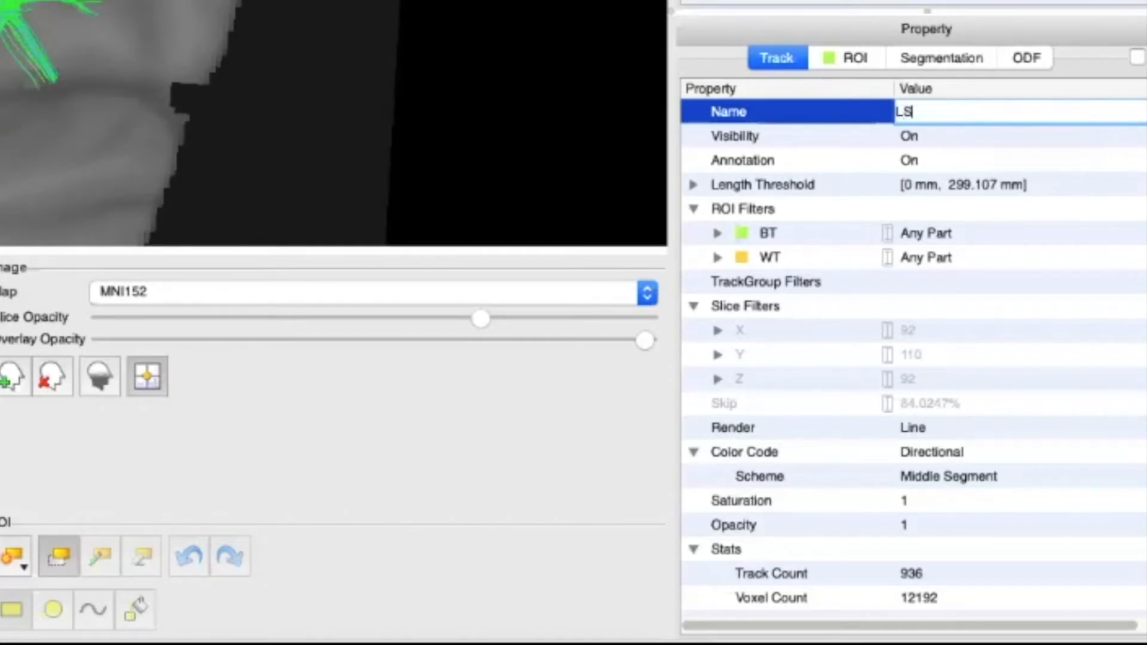
pyautogui.press('Return')
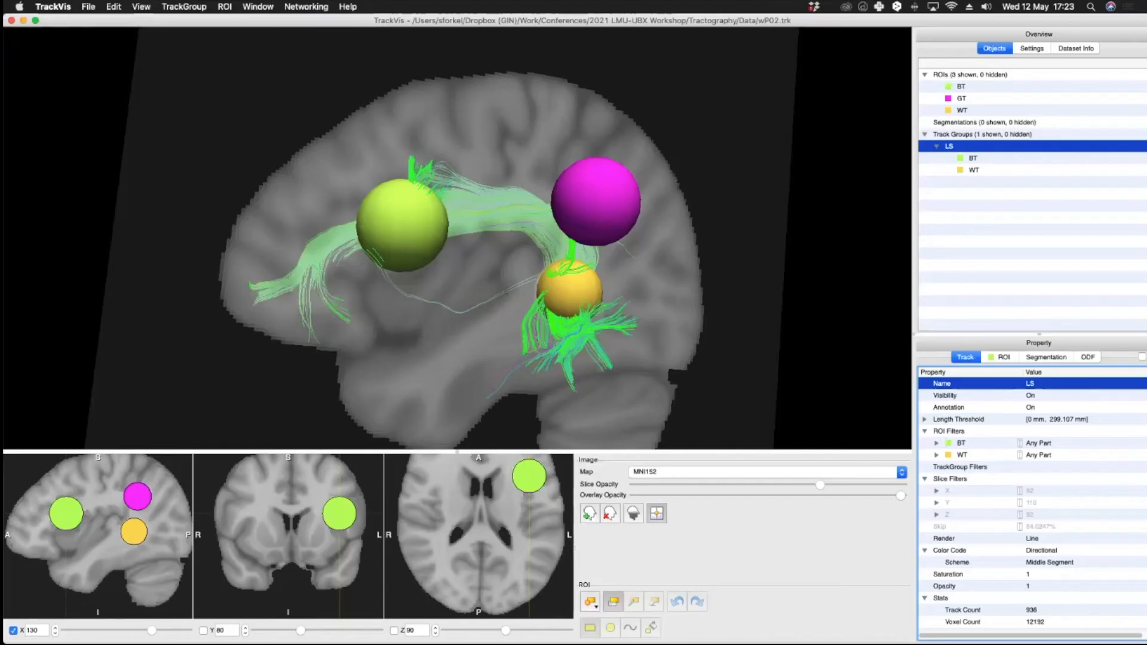
# Step: Create a new track group from the BT sphere ROI
pyautogui.click(539, 190)
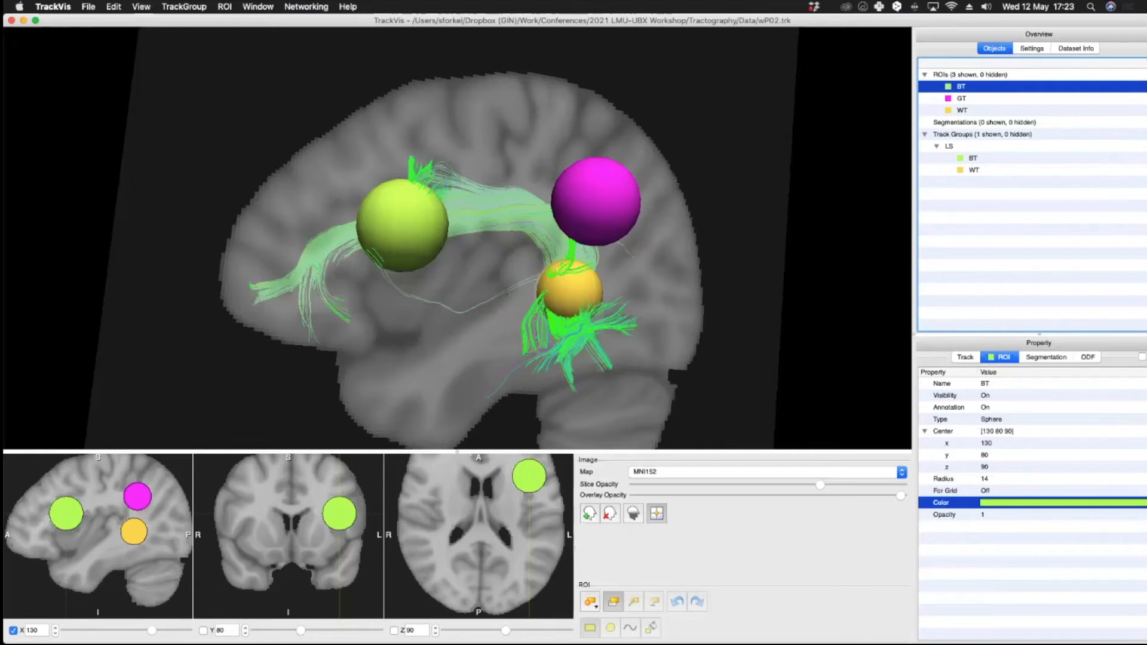
pyautogui.rightClick(972, 86)
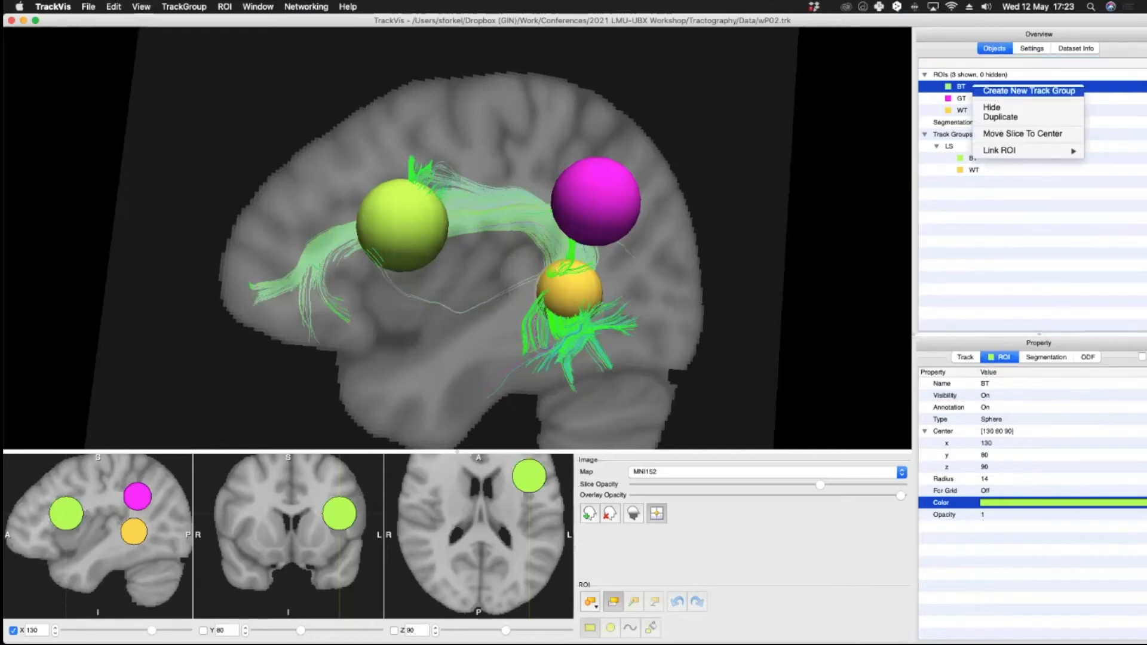
pyautogui.click(1029, 90)
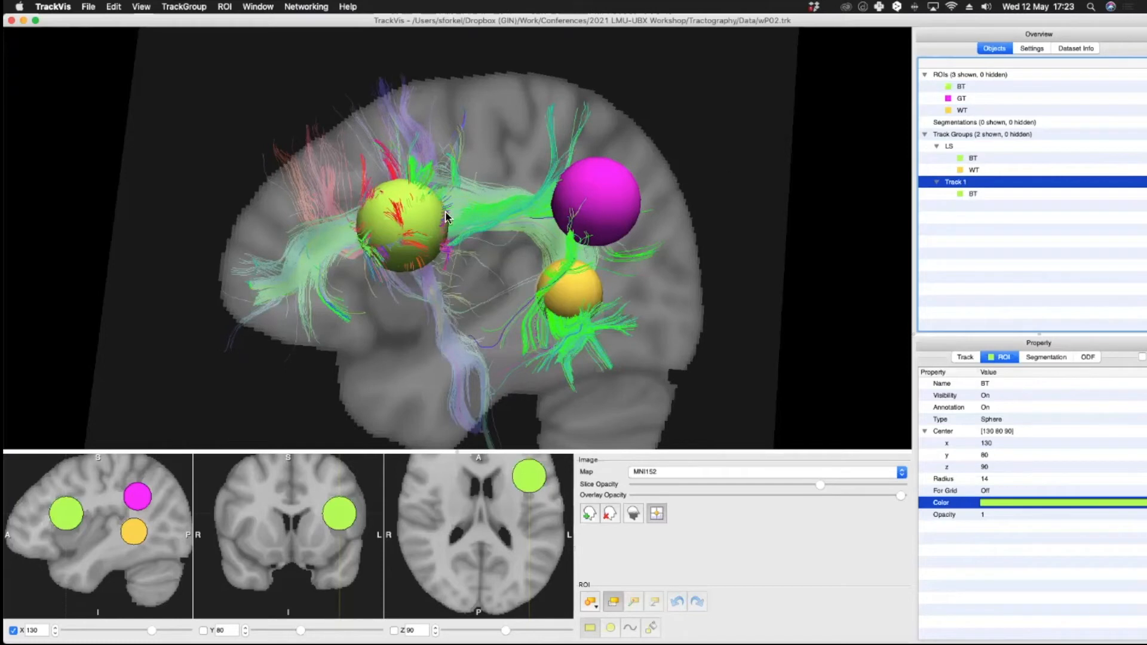
# Step: Add the GT sphere as a second ROI filter to the new track group
pyautogui.moveTo(419, 230); pyautogui.dragTo(443, 203)
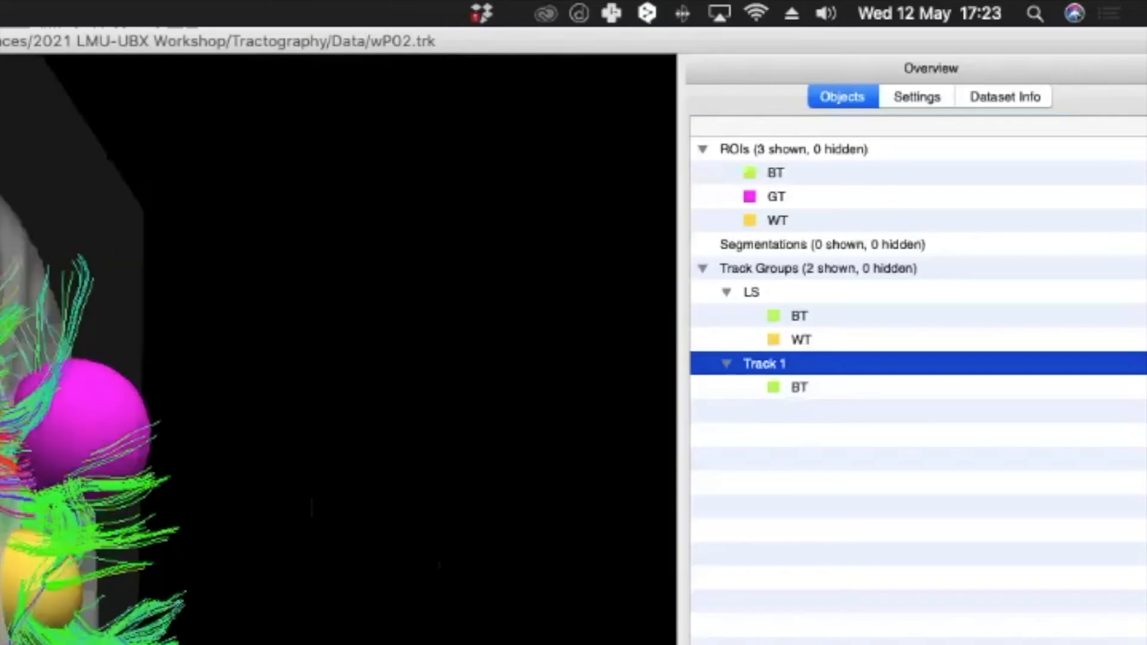
pyautogui.moveTo(12, 406); pyautogui.dragTo(131, 400)
pyautogui.rightClick(782, 363)
pyautogui.moveTo(878, 499)
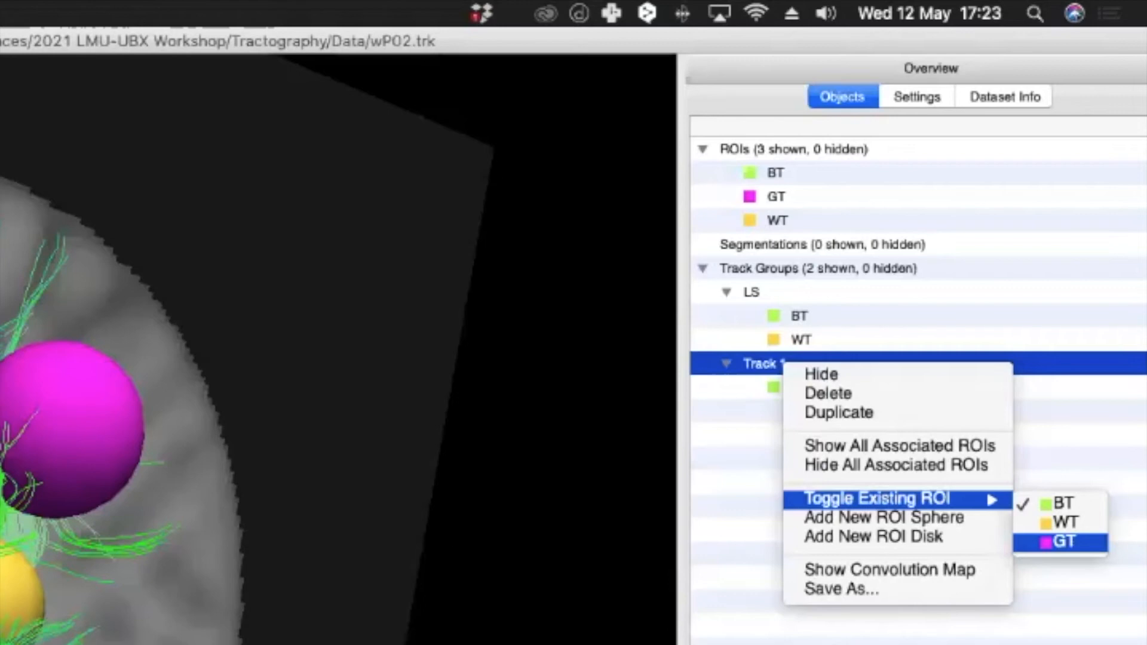
pyautogui.click(1063, 542)
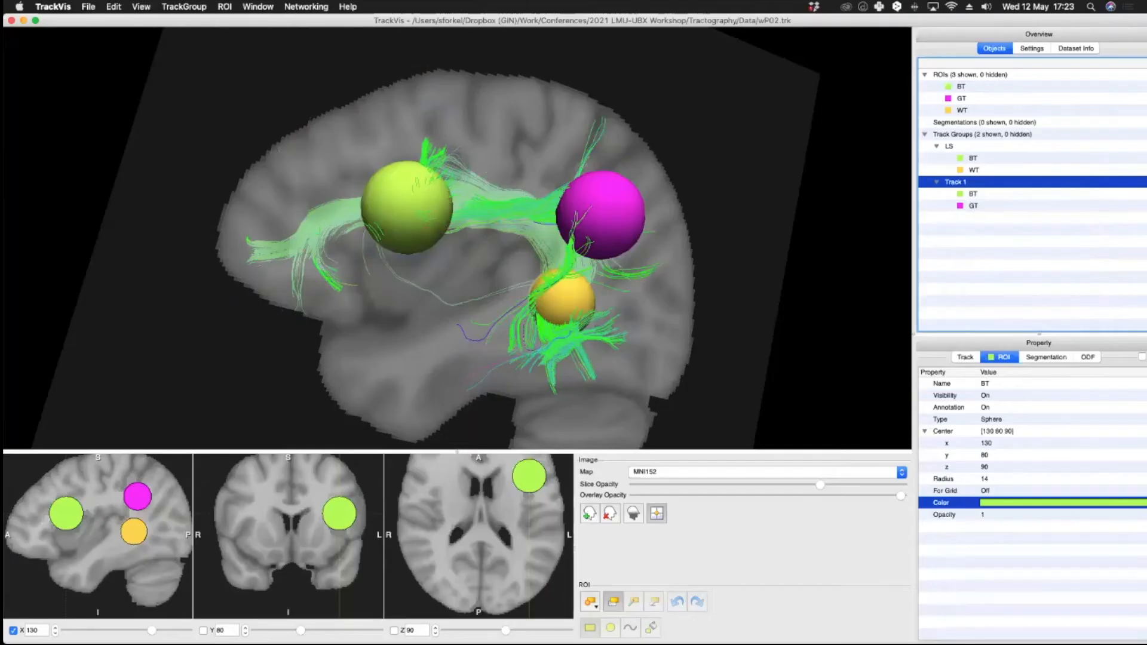
# Step: Rename the BT–GT track group as AS
pyautogui.moveTo(637, 269); pyautogui.dragTo(696, 242)
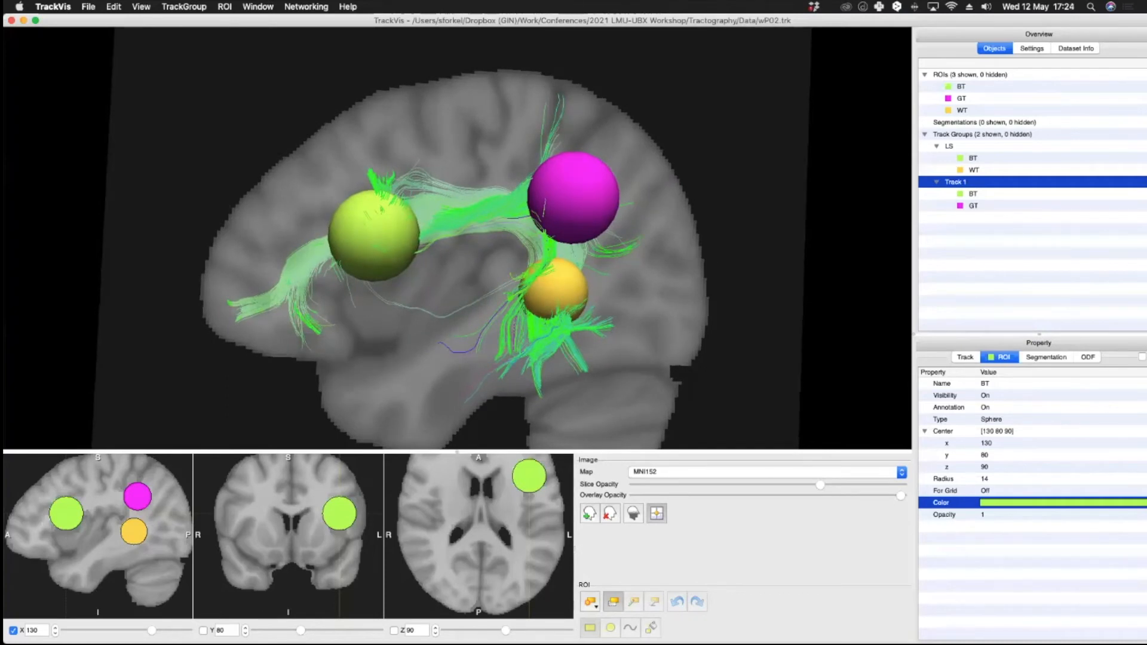
pyautogui.click(965, 358)
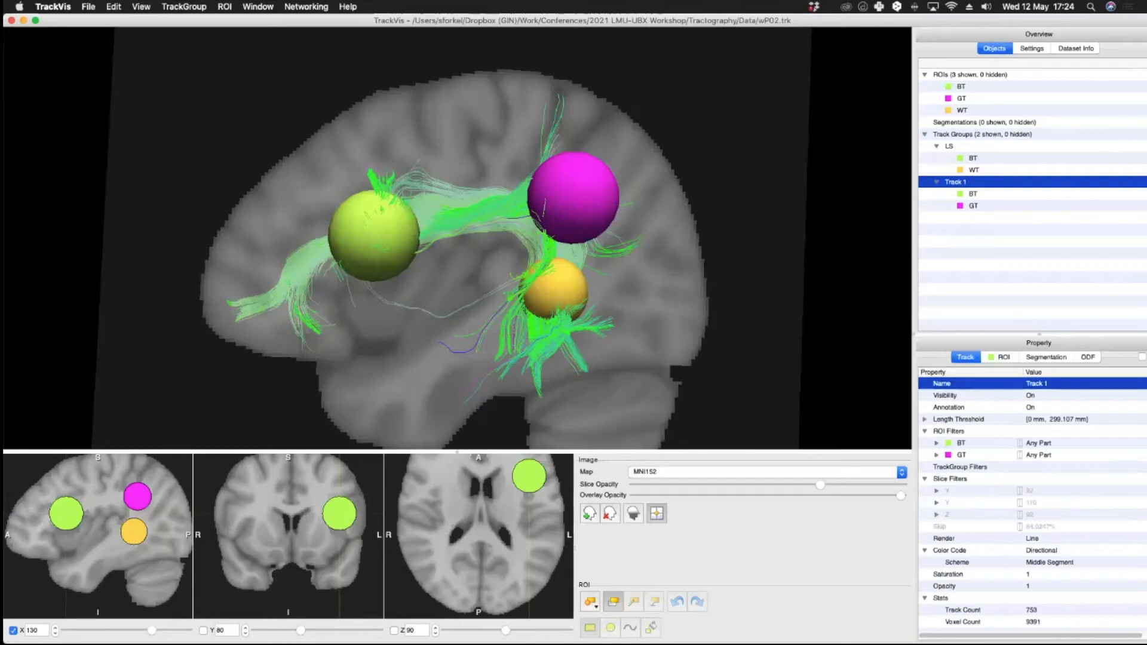
pyautogui.doubleClick(1037, 384)
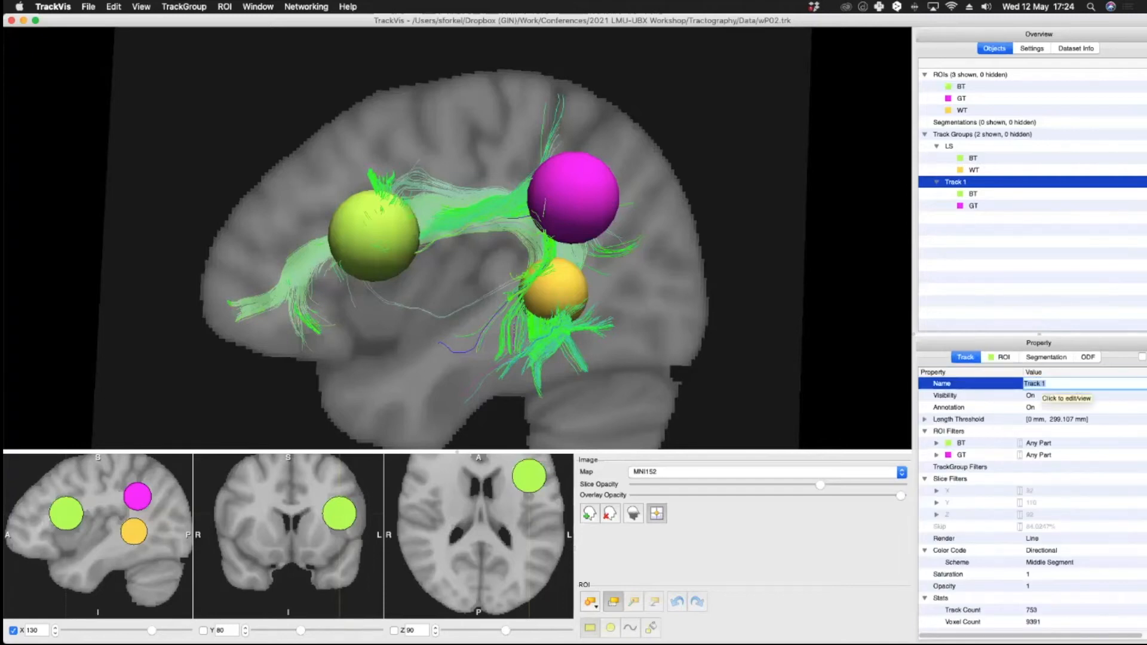
pyautogui.write('AS')
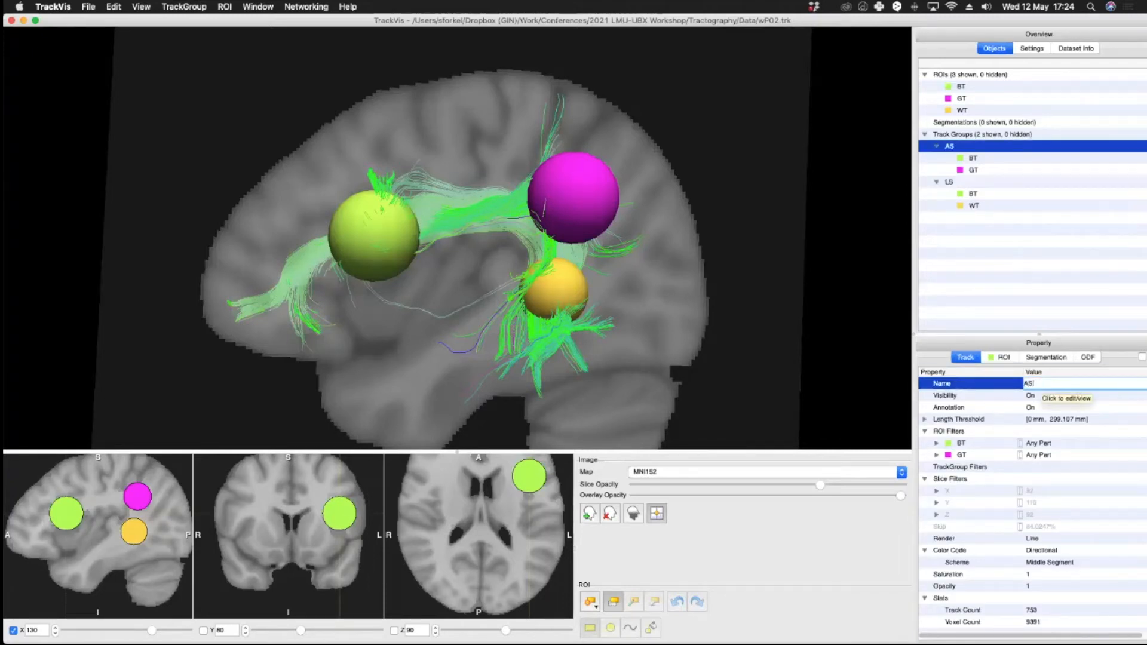
pyautogui.press('Return')
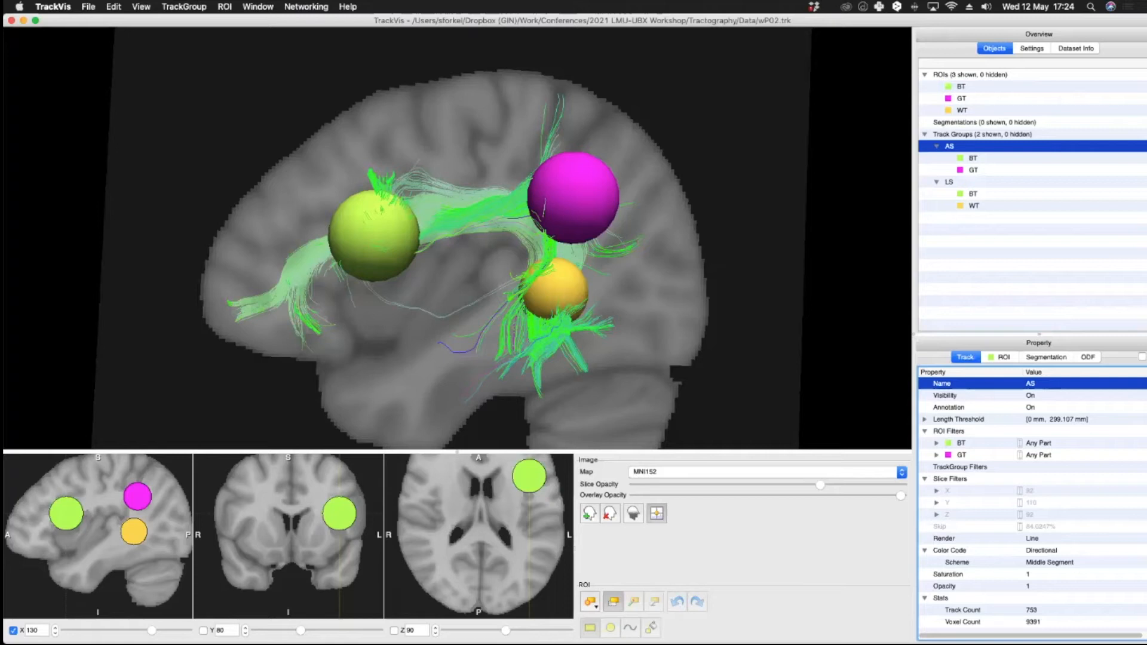
# Step: Create another new track group from the GT sphere ROI
pyautogui.moveTo(689, 643)
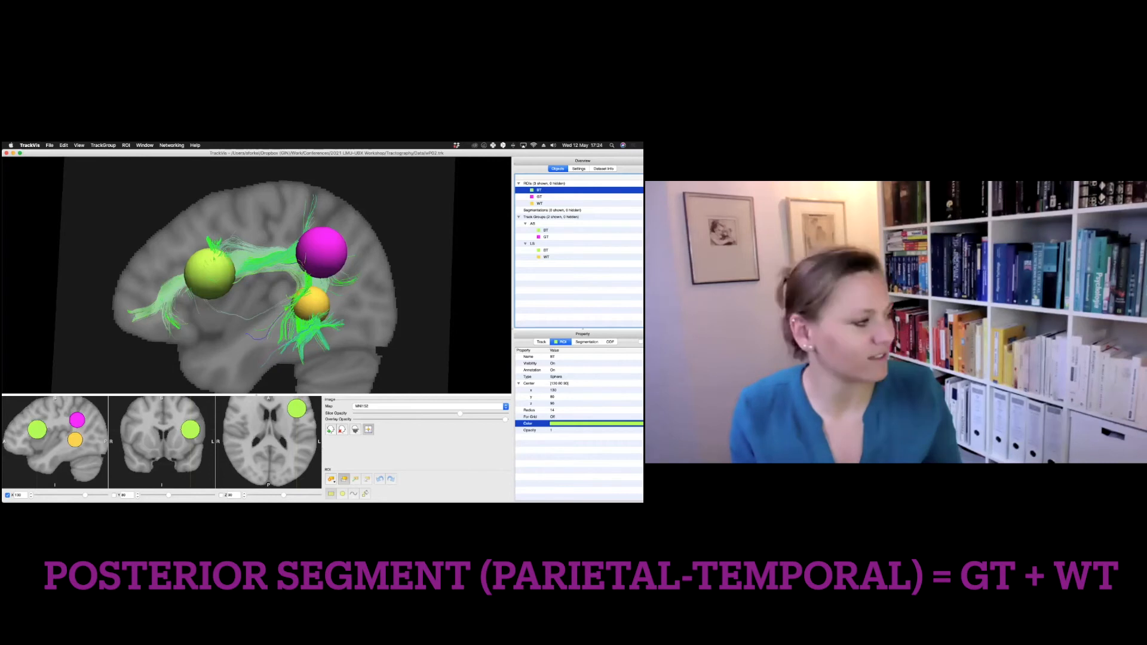
pyautogui.click(539, 196)
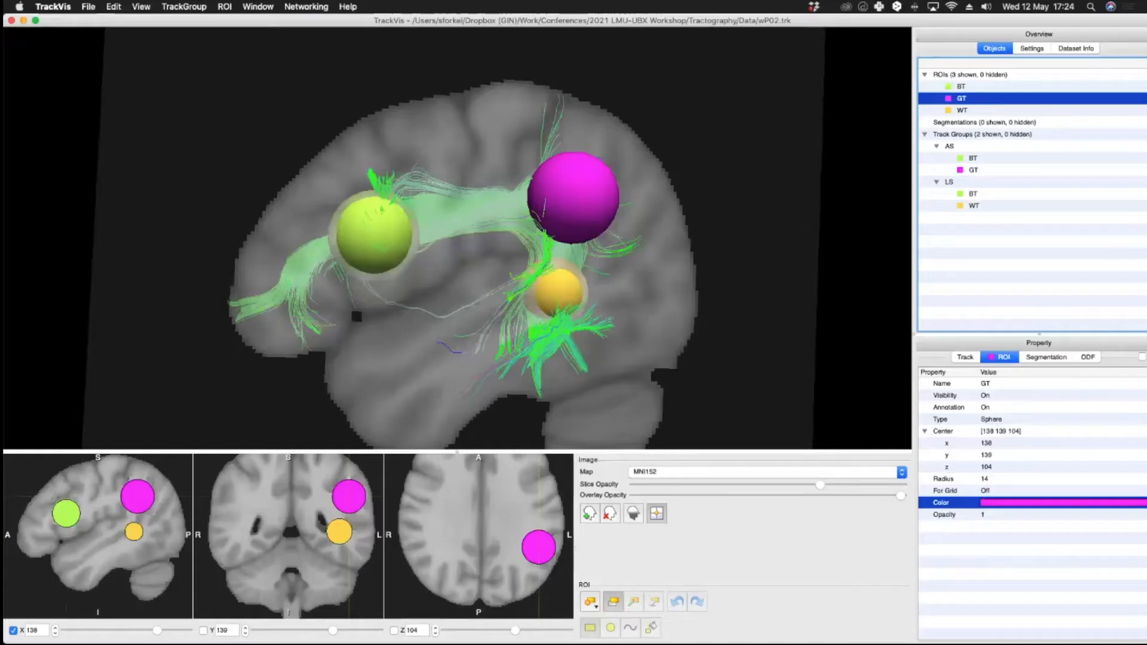
pyautogui.rightClick(542, 196)
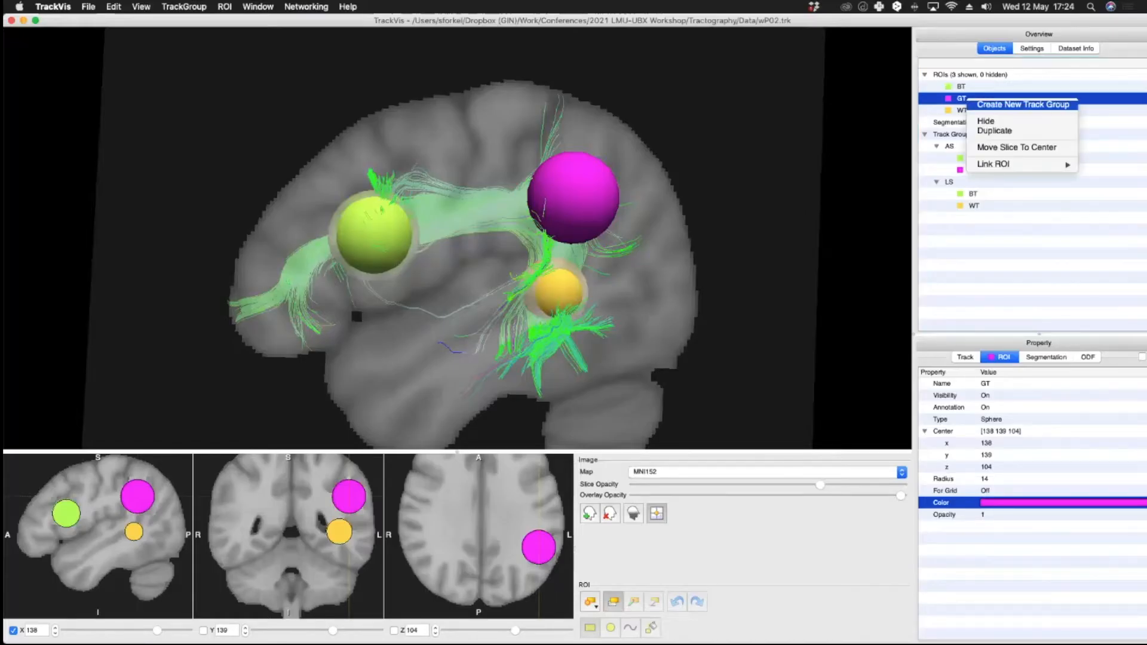
pyautogui.click(1023, 104)
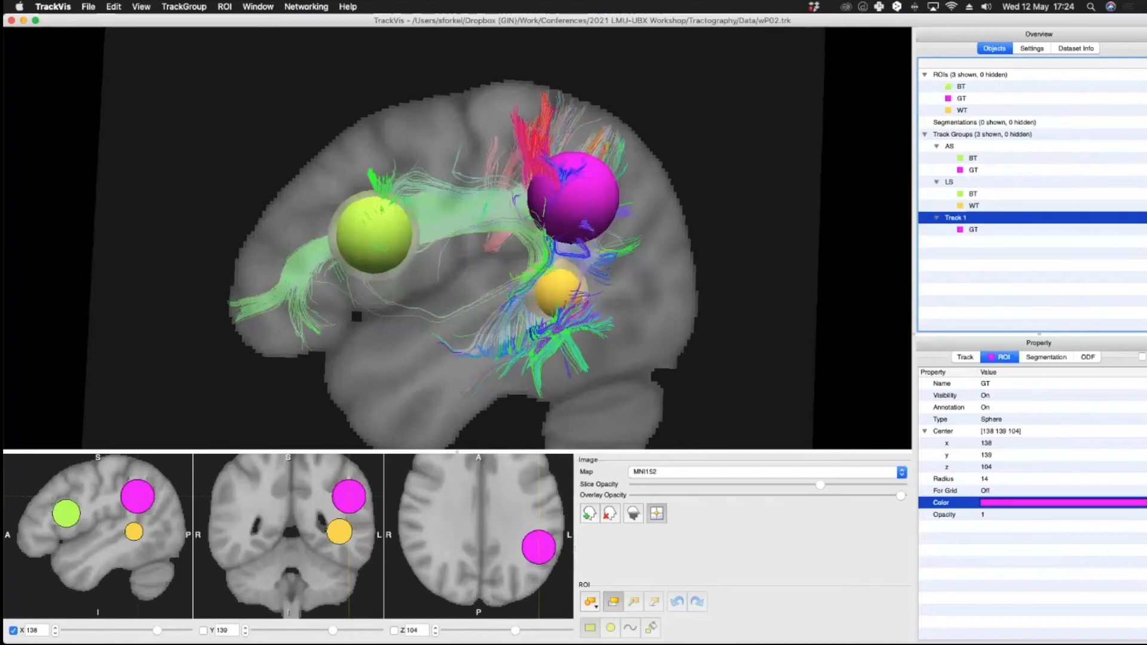
# Step: Add the WT sphere as a second ROI filter to this new track group
pyautogui.rightClick(966, 219)
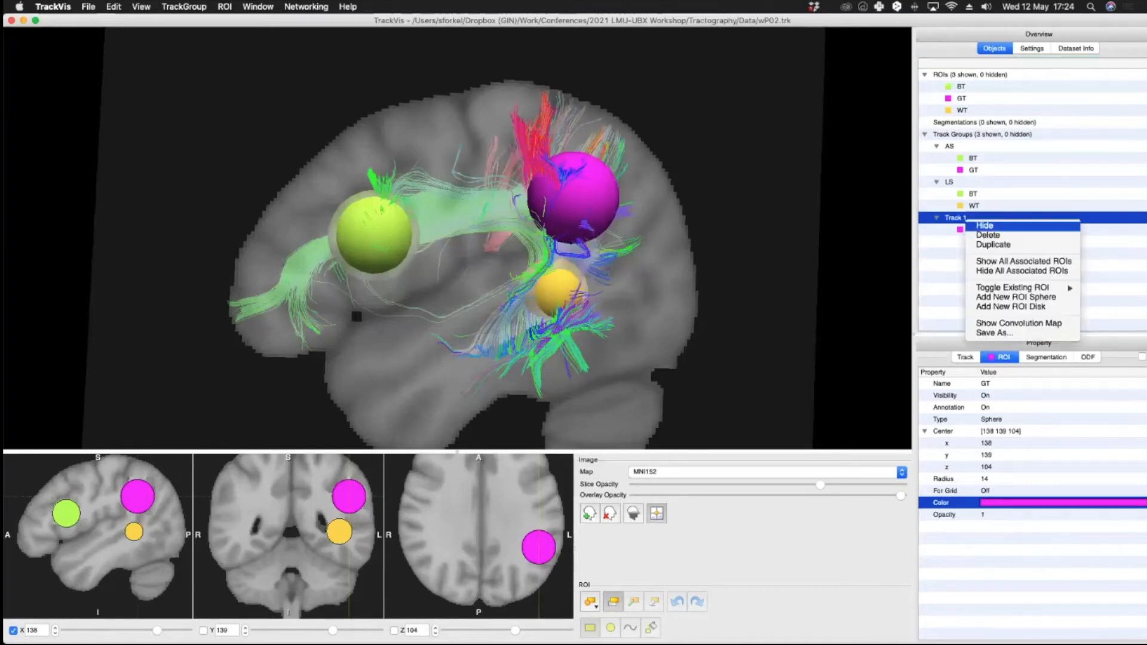
pyautogui.moveTo(1016, 287)
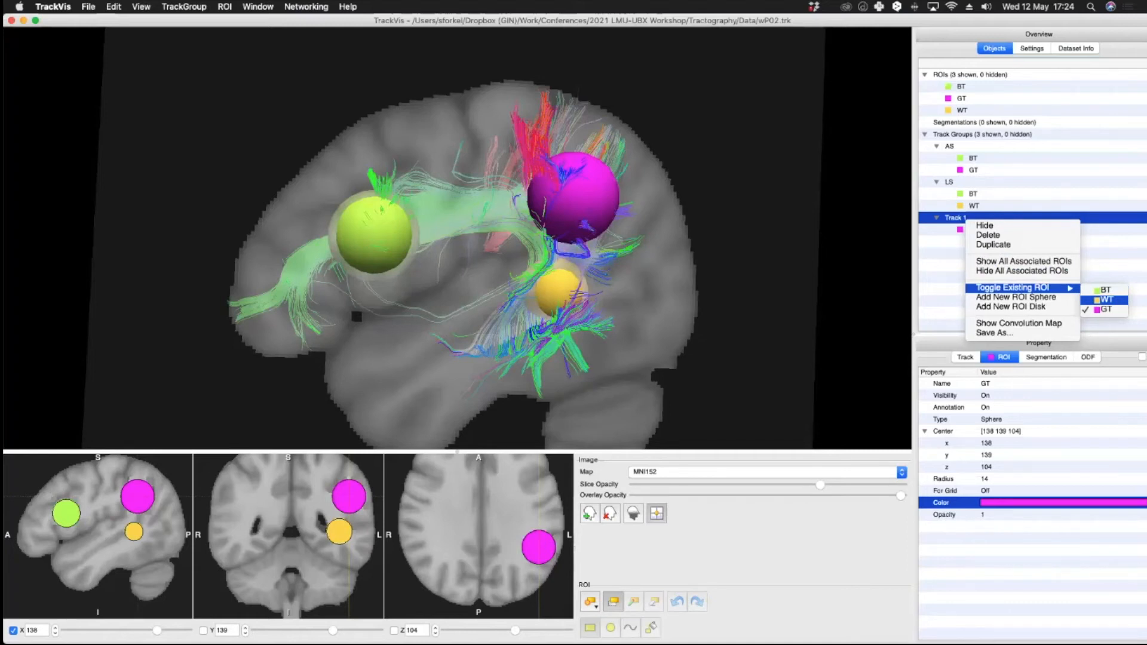
pyautogui.click(1106, 300)
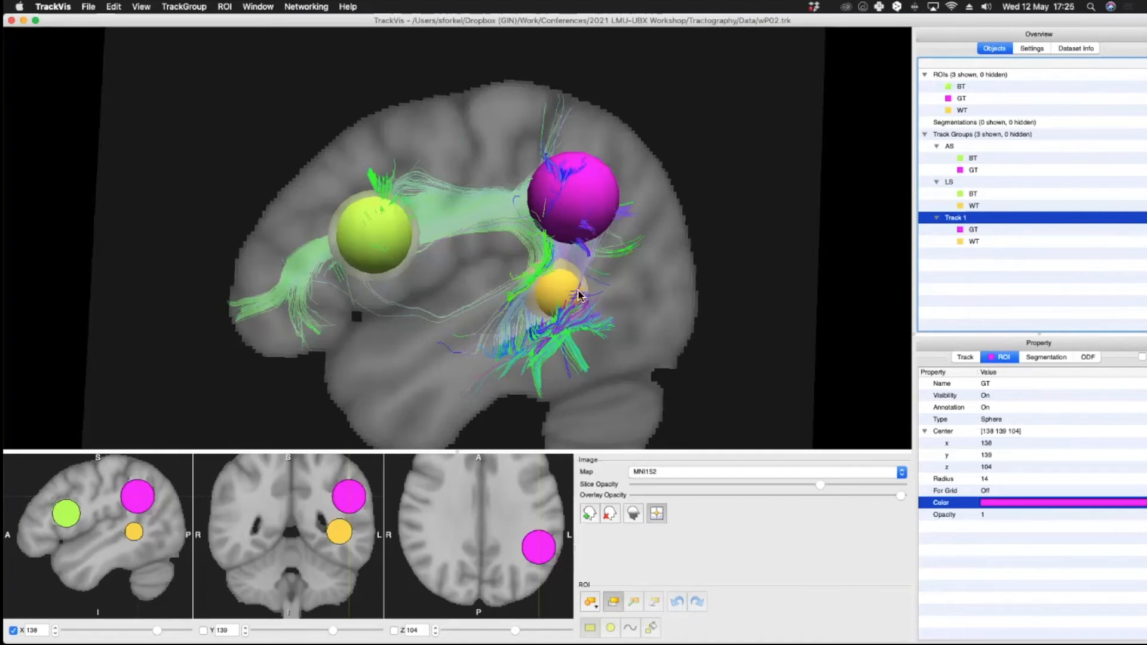
# Step: Lower the slice opacity slightly
pyautogui.moveTo(821, 485); pyautogui.dragTo(796, 492)
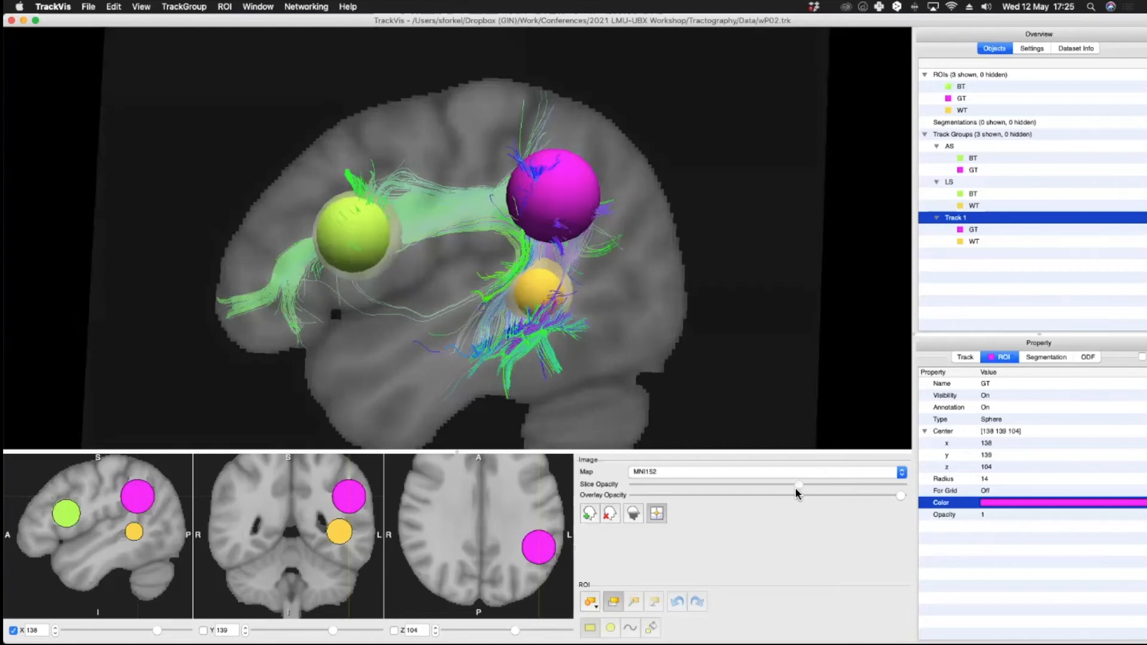
pyautogui.click(1063, 504)
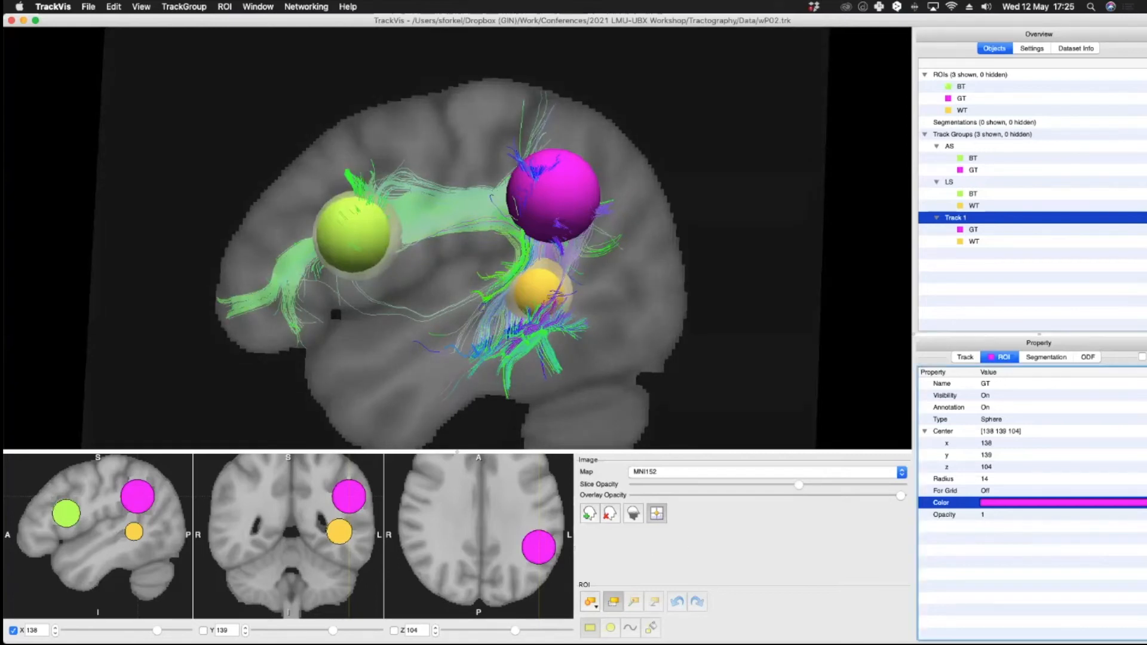
# Step: Rename the GT–WT track group as PS
pyautogui.click(966, 357)
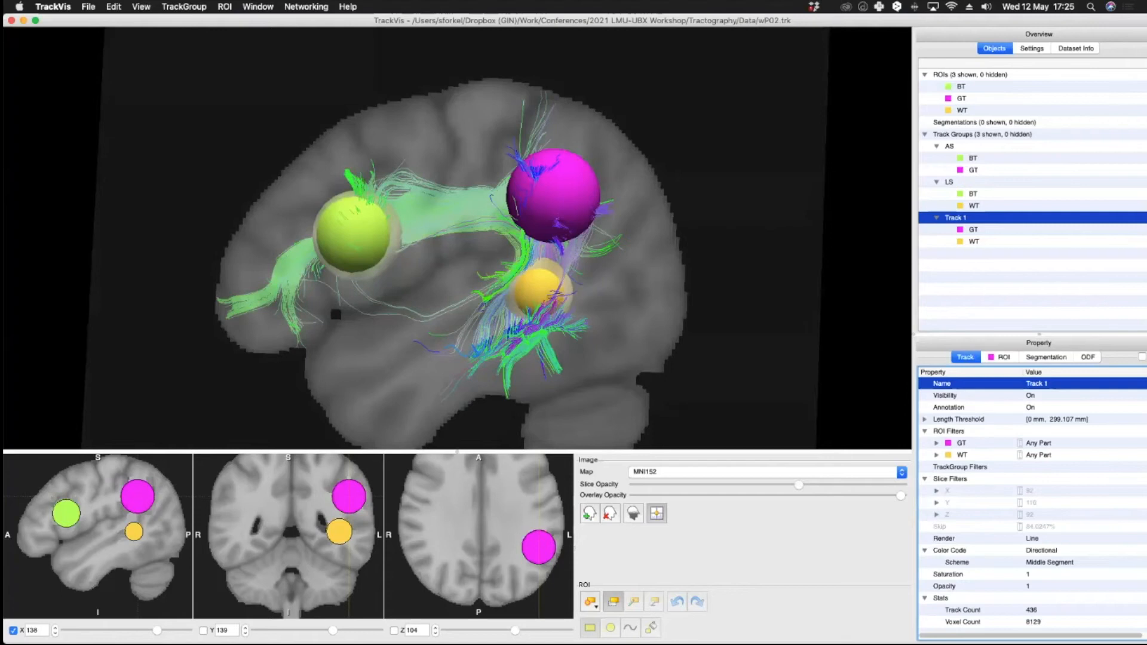
pyautogui.click(1047, 384)
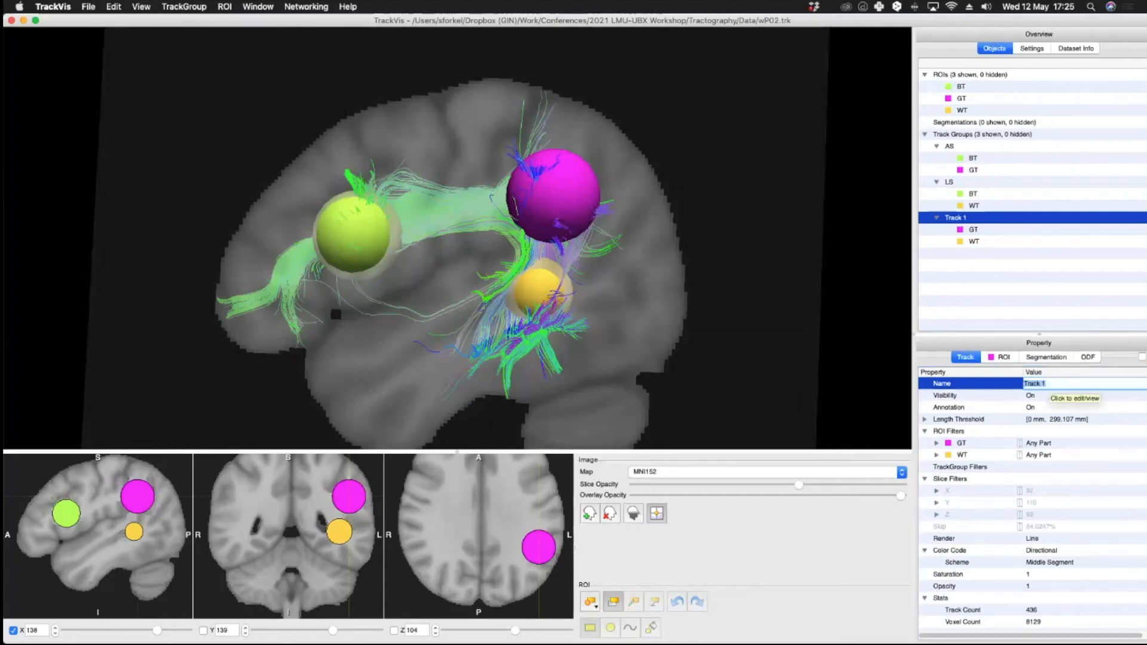
pyautogui.write('PS')
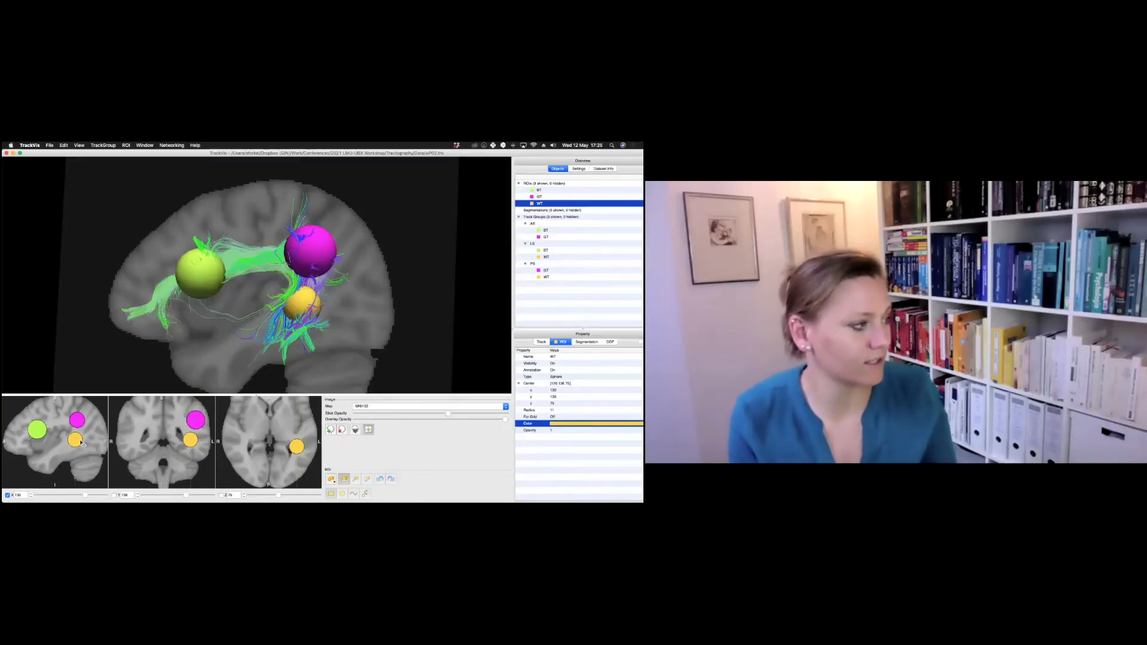
# Step: Select the LS track group and review its properties and track statistics
pyautogui.moveTo(78, 444); pyautogui.dragTo(80, 446)
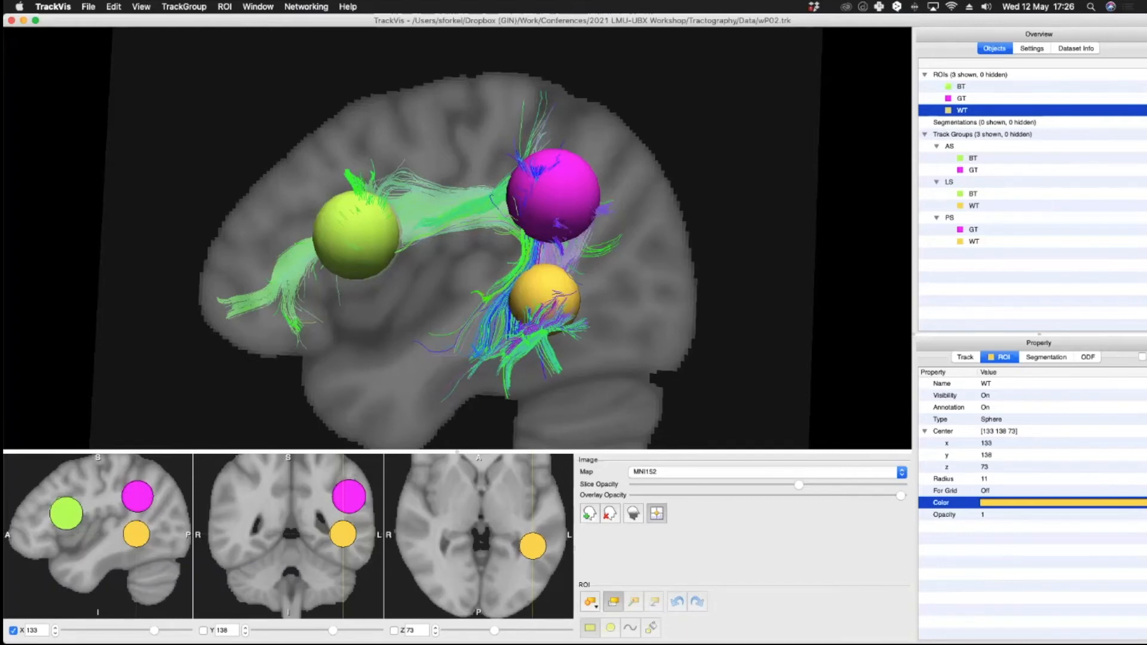
pyautogui.click(950, 182)
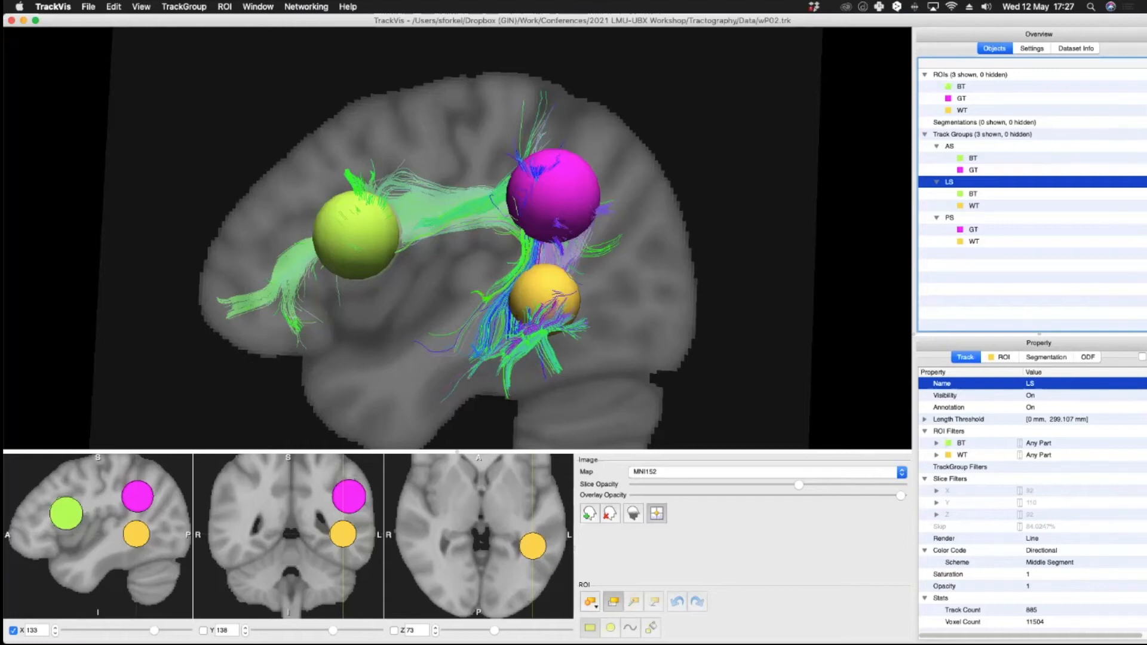
pyautogui.scroll(-3, 1032, 502)
pyautogui.hscroll(1, 1032, 502)
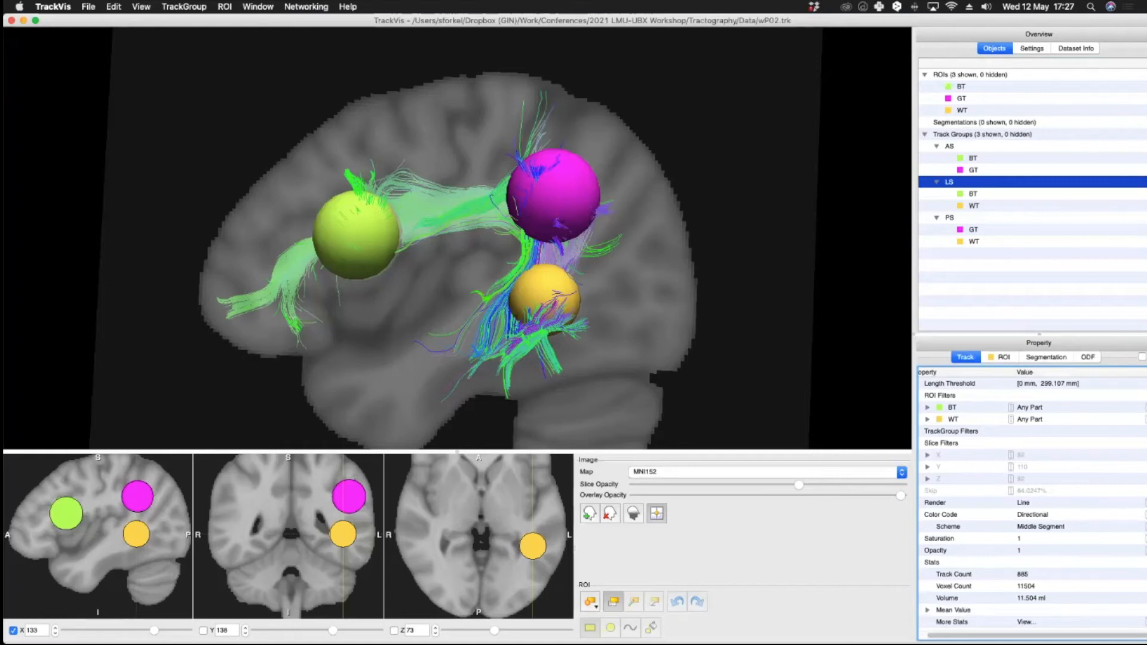
pyautogui.hscroll(-1, 1032, 503)
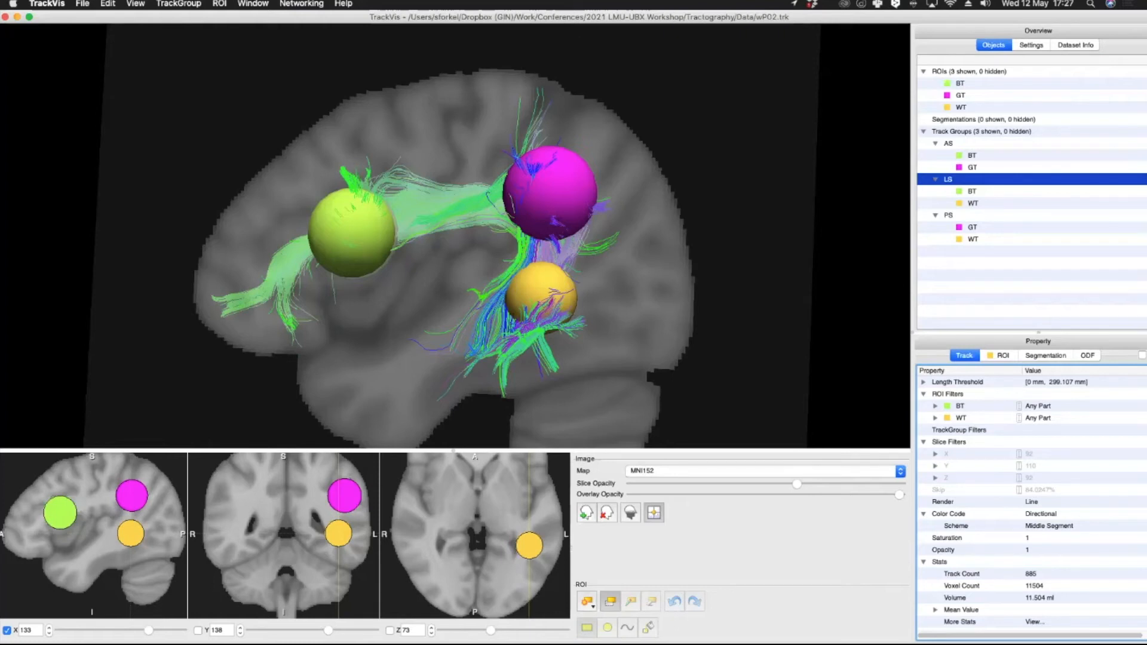
pyautogui.click(960, 83)
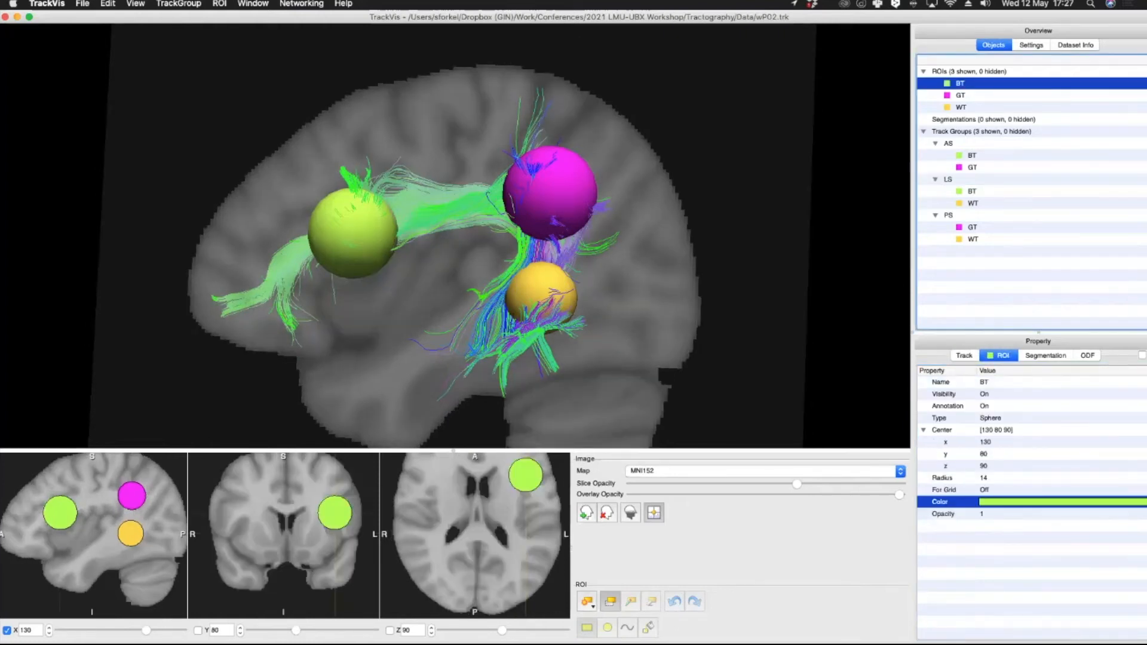
pyautogui.rightClick(960, 85)
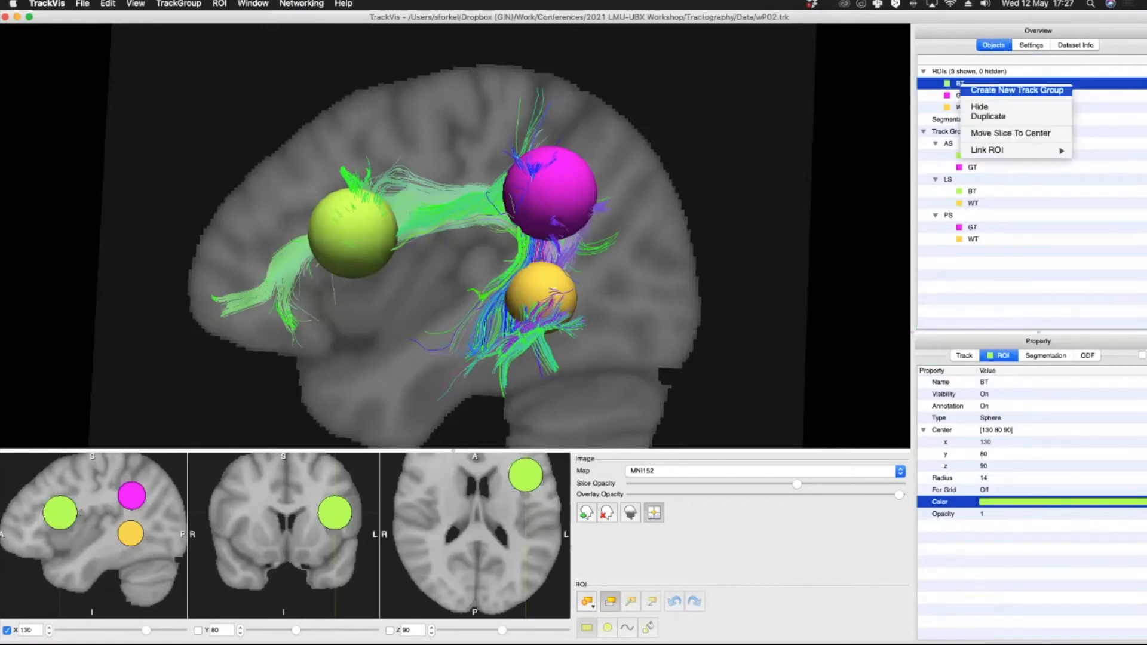
pyautogui.click(1017, 90)
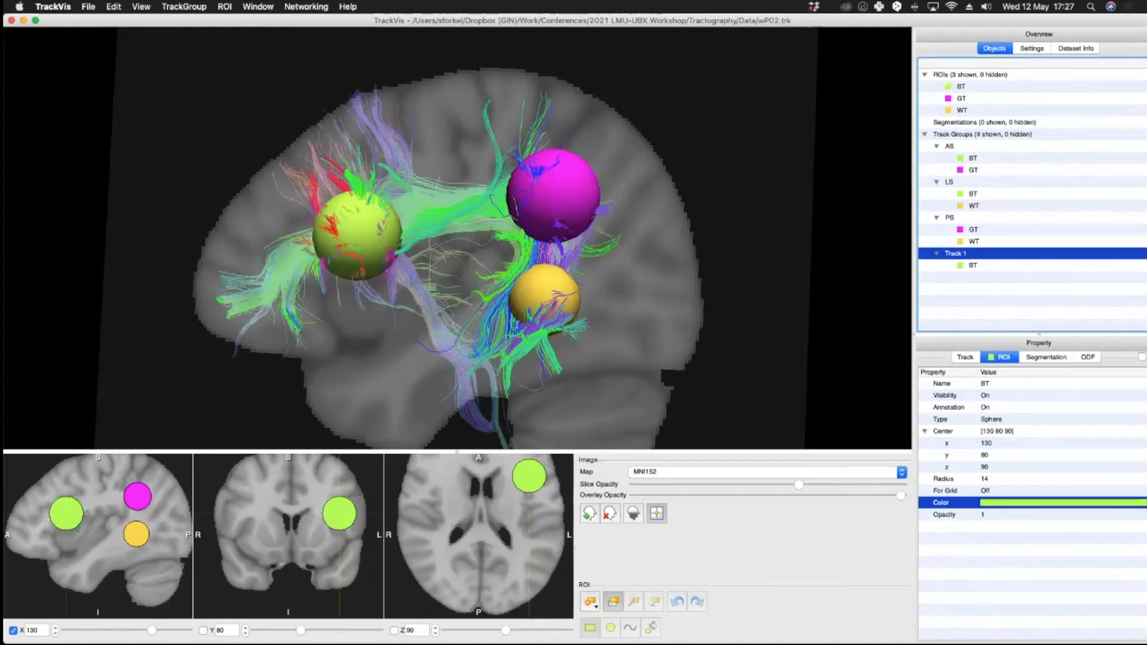
pyautogui.rightClick(956, 254)
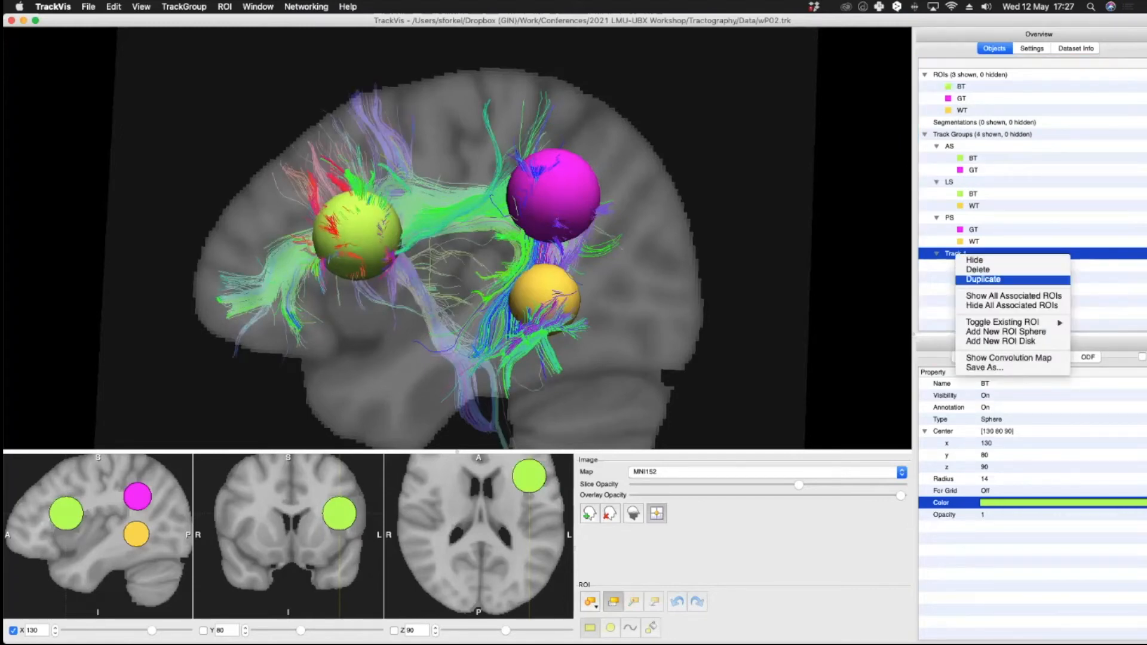
pyautogui.click(978, 269)
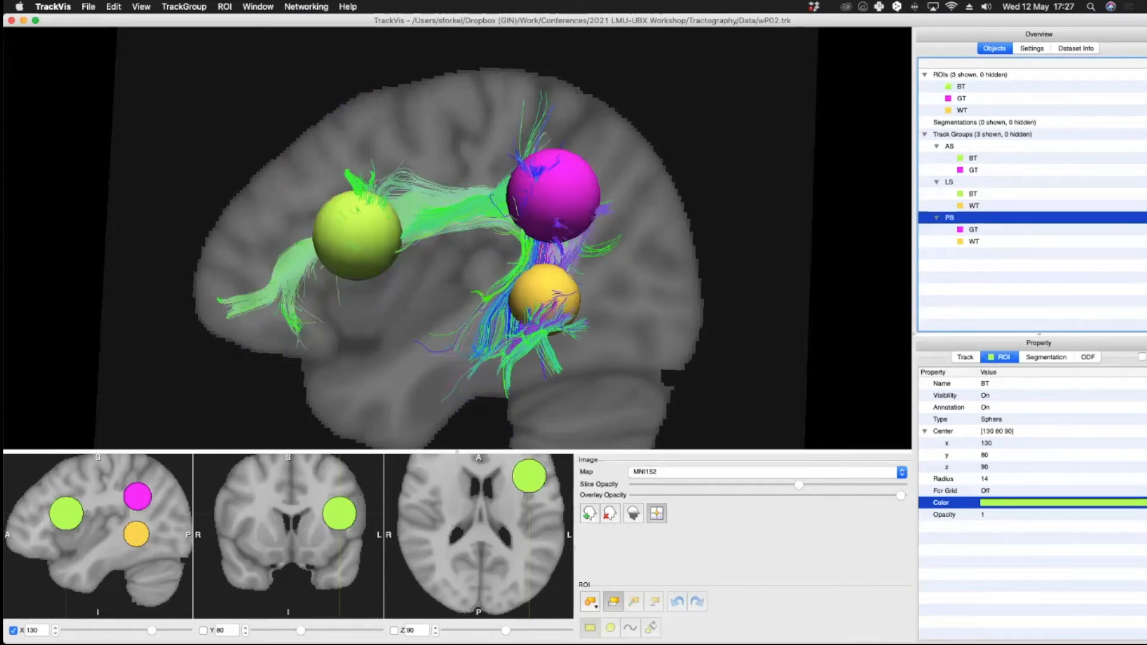
# Step: Set the LS track group's color code to Solid Color in red, and lower the slice opacity slightly
pyautogui.click(950, 183)
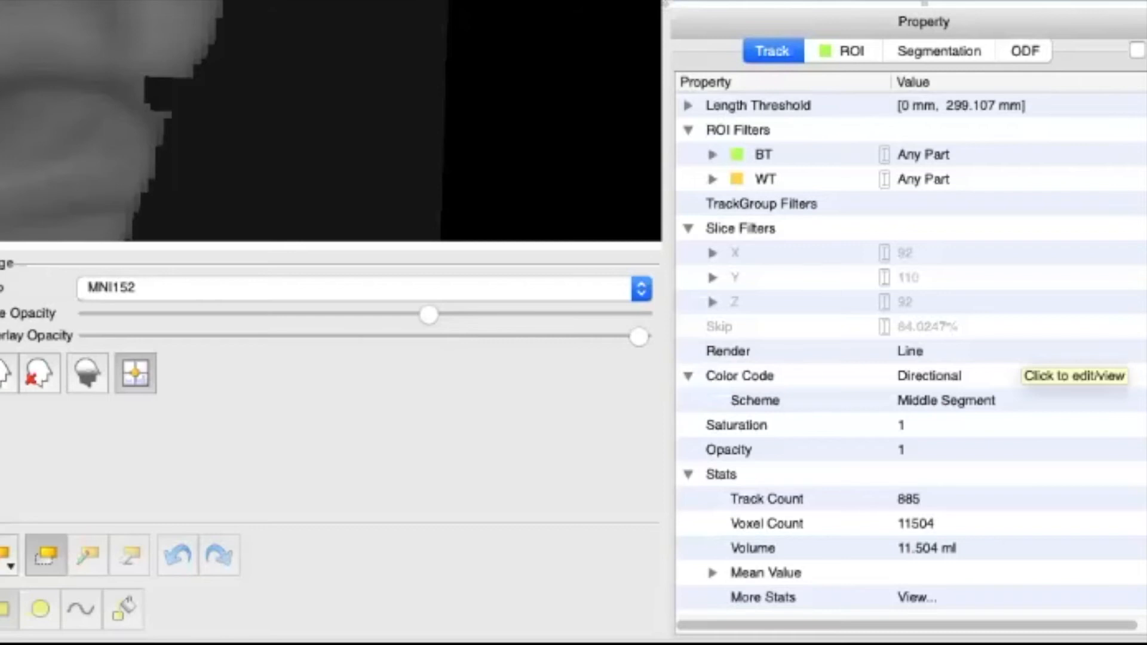
pyautogui.click(688, 376)
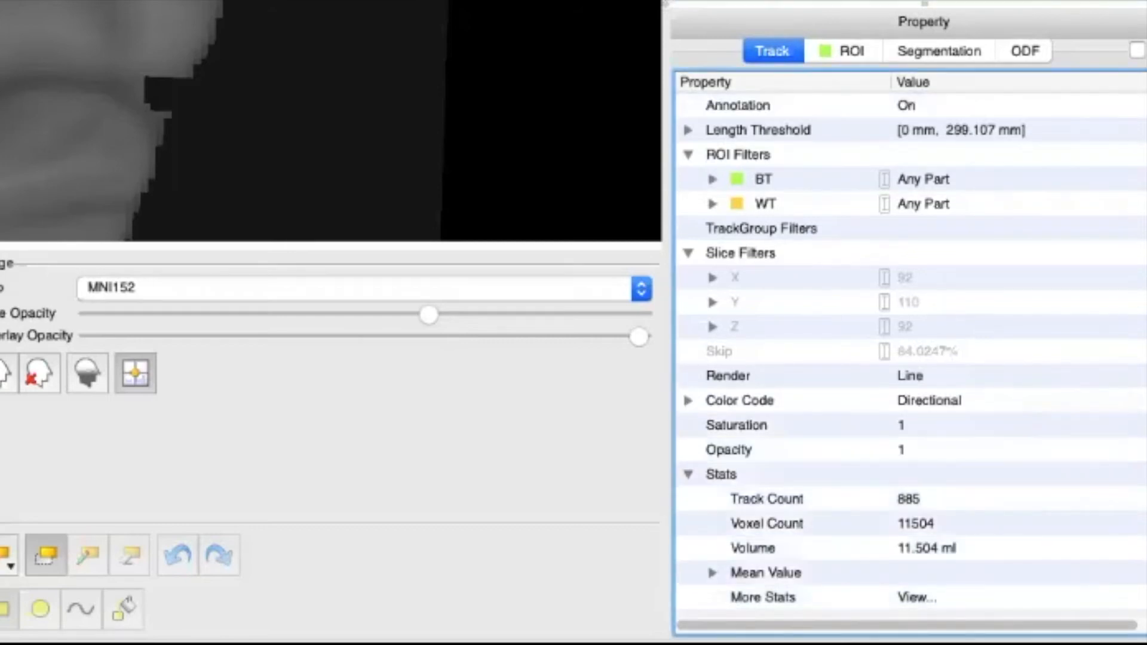
pyautogui.click(688, 401)
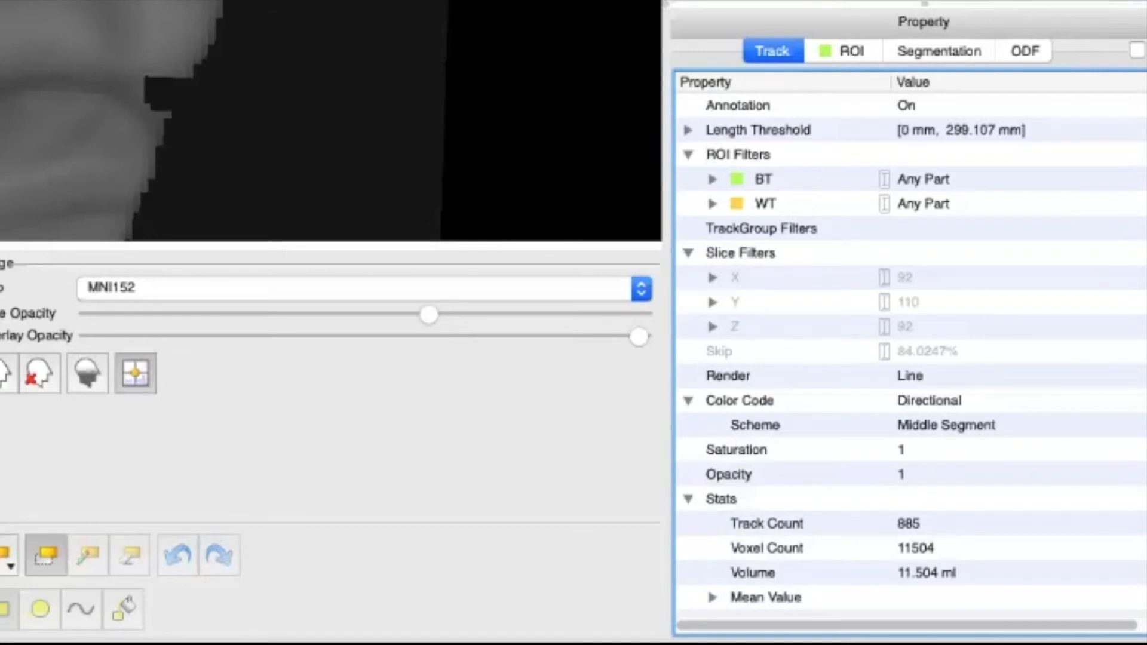
pyautogui.click(974, 401)
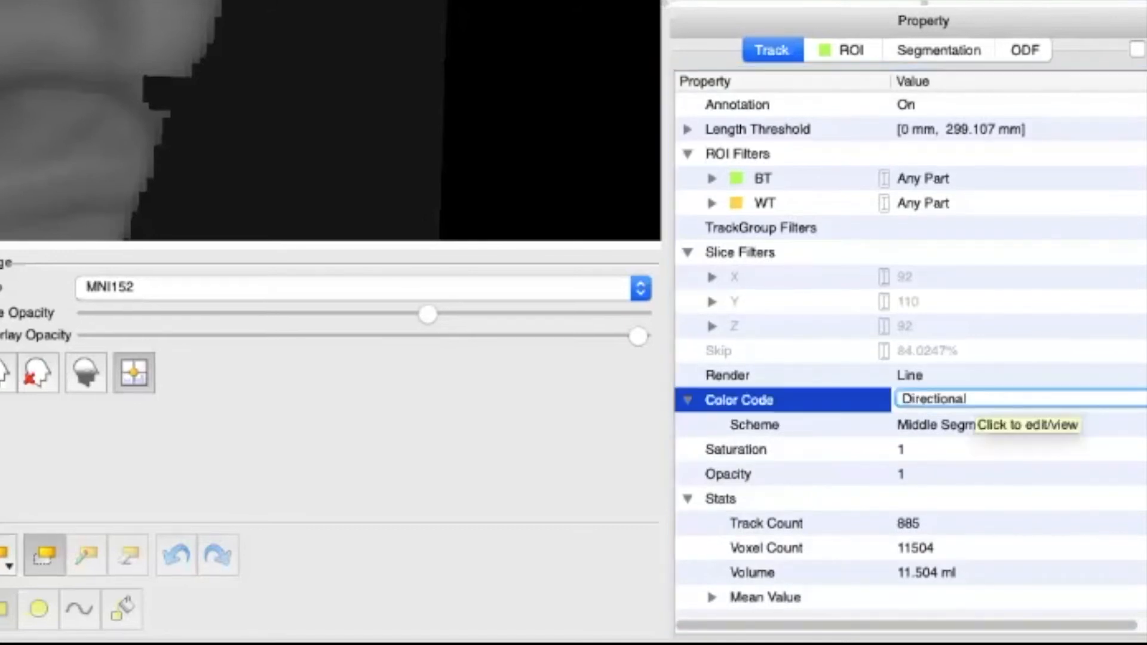
pyautogui.click(974, 400)
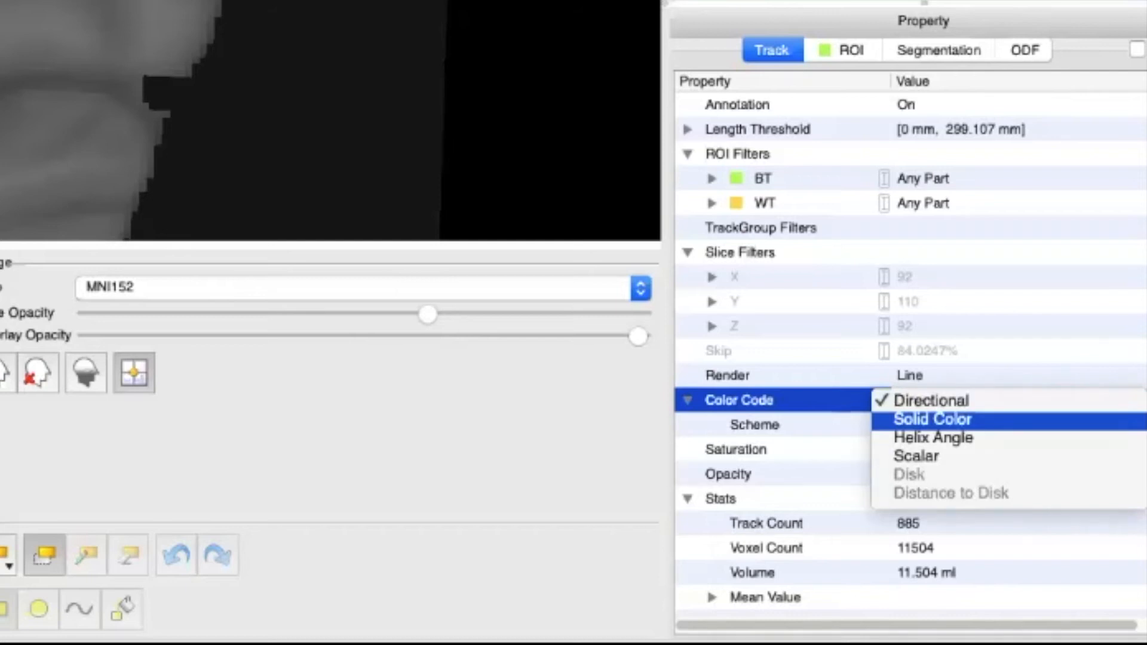
pyautogui.click(932, 419)
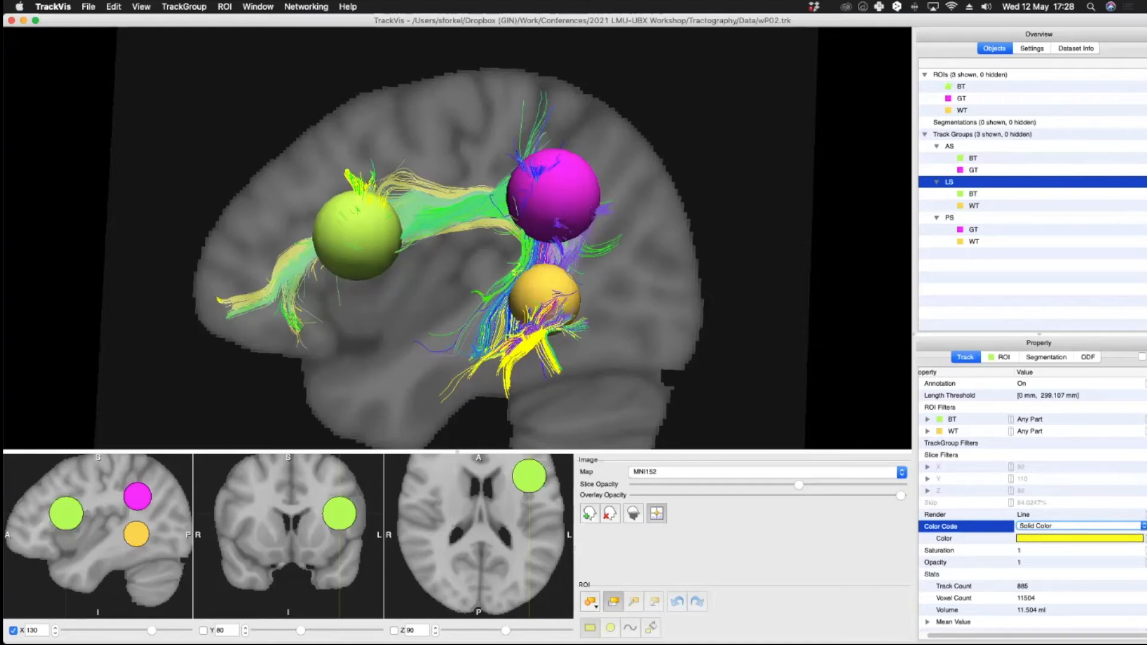
pyautogui.click(1069, 538)
pyautogui.click(1078, 538)
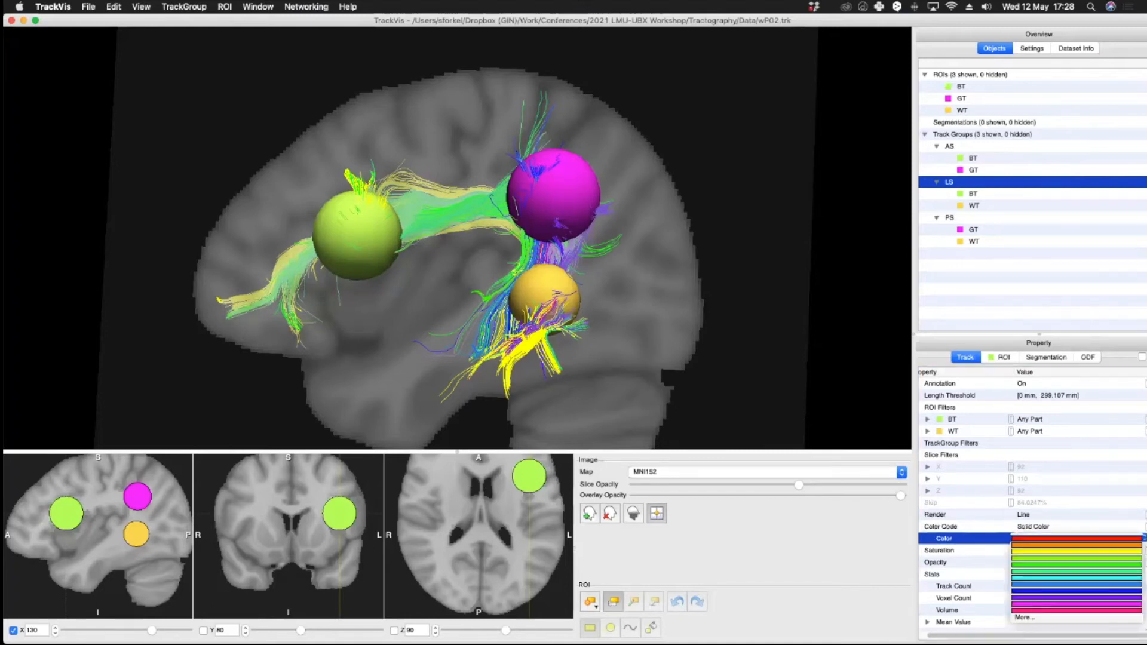
pyautogui.click(1076, 539)
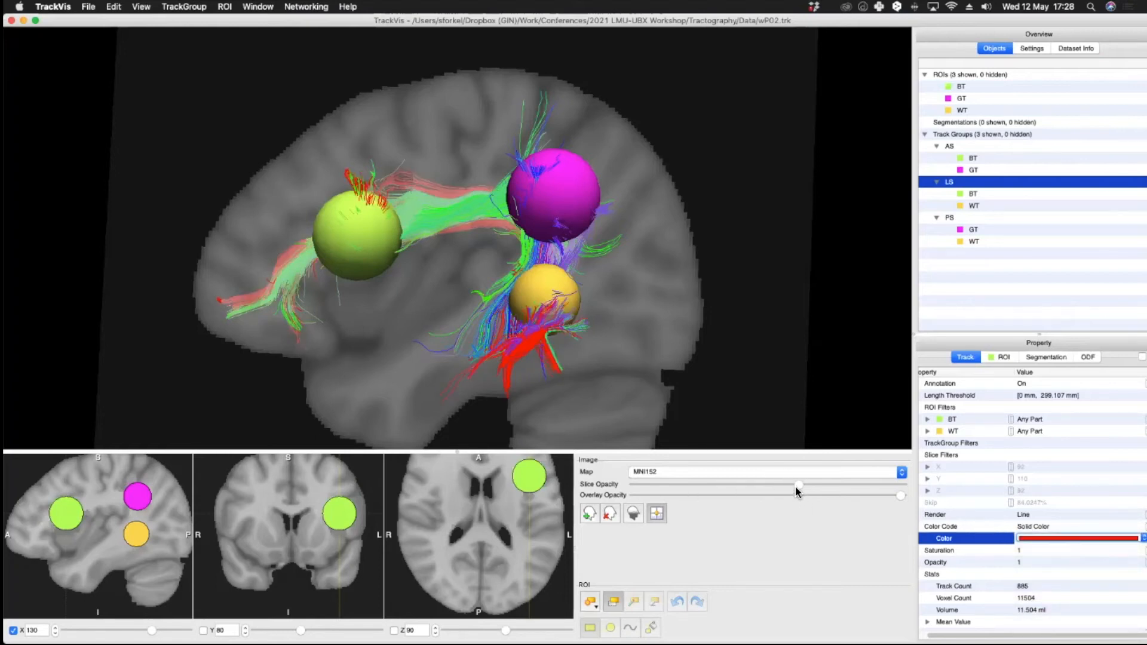
pyautogui.moveTo(795, 486); pyautogui.dragTo(764, 485)
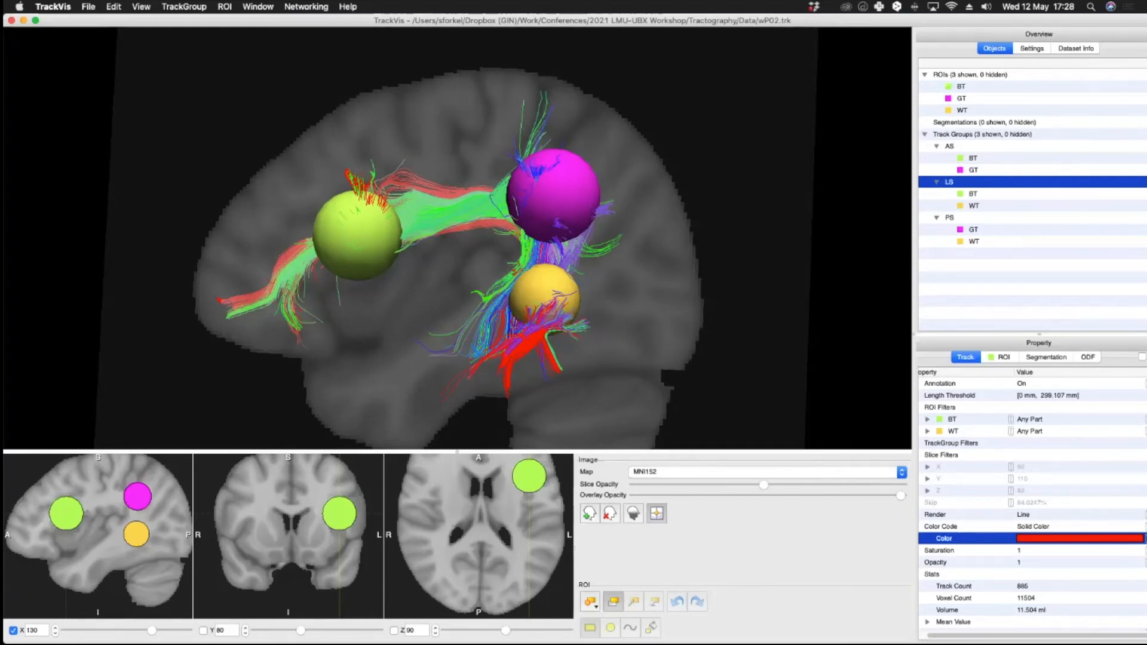
# Step: Set the AS track group's color code to Solid Color, keeping yellow
pyautogui.click(949, 147)
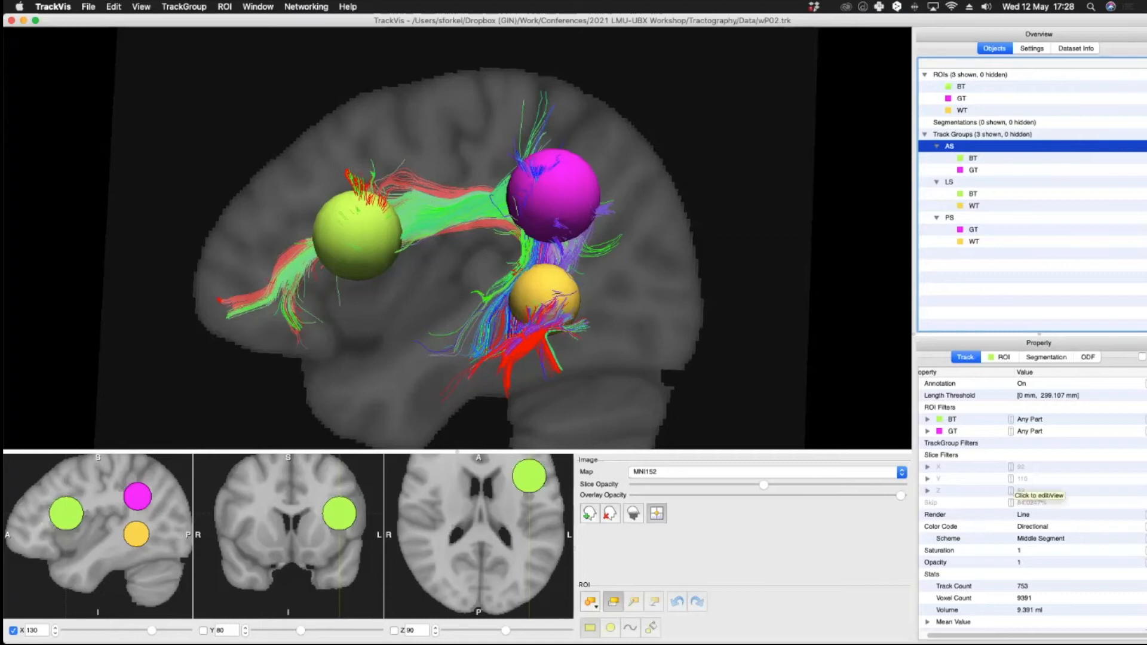
pyautogui.click(1015, 482)
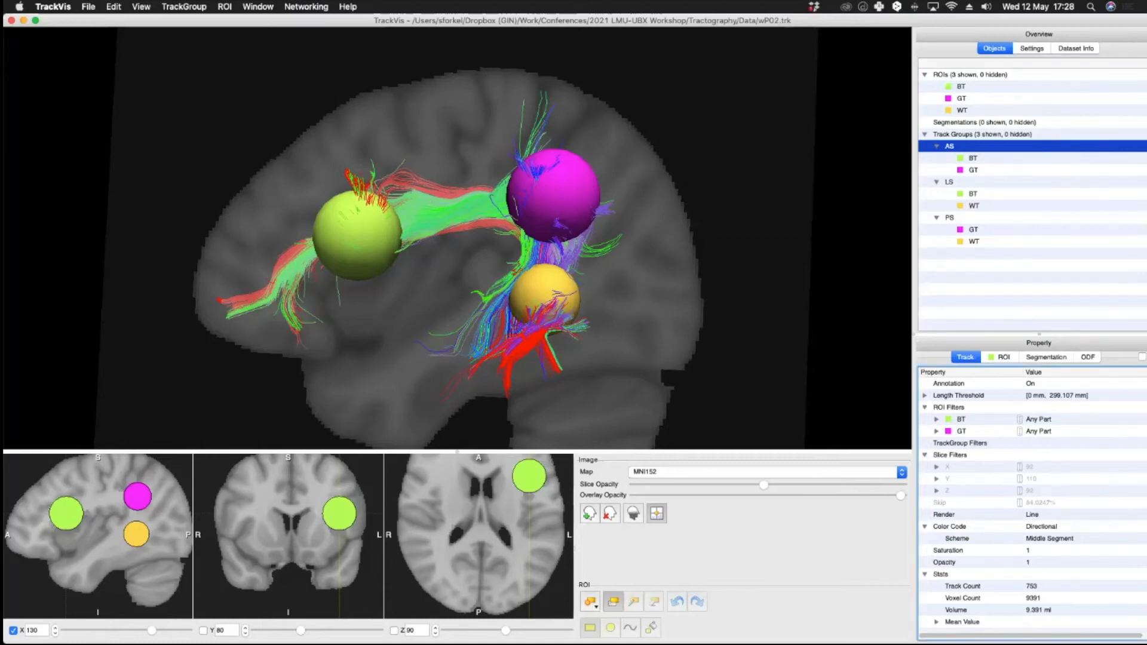
pyautogui.click(1043, 526)
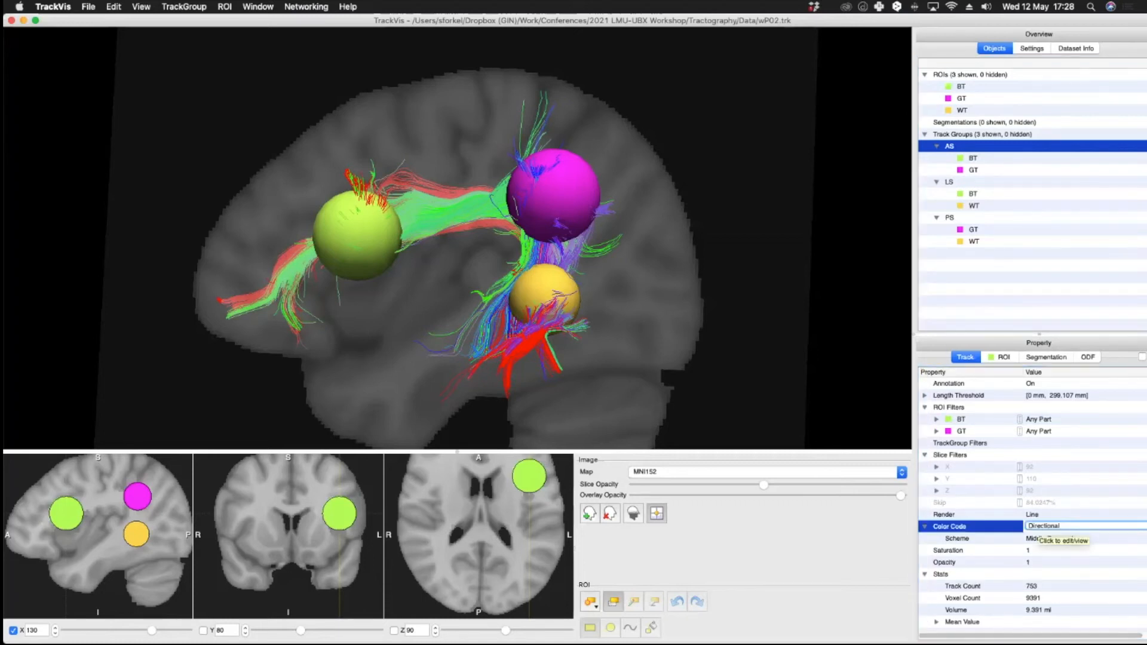
pyautogui.click(1043, 527)
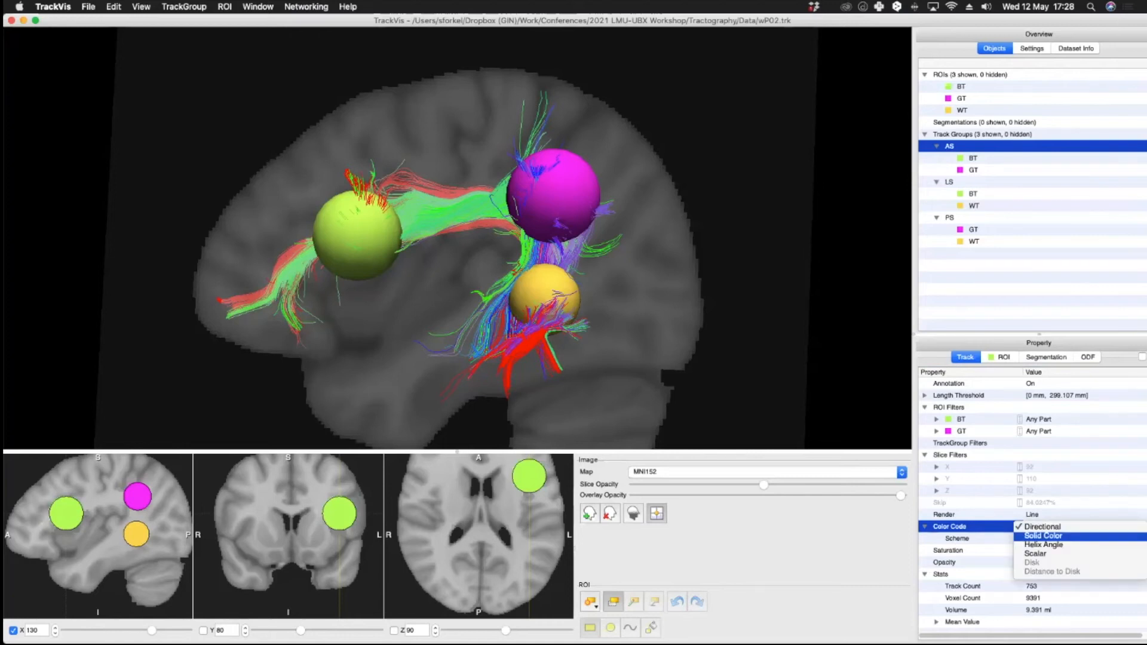
pyautogui.click(1044, 536)
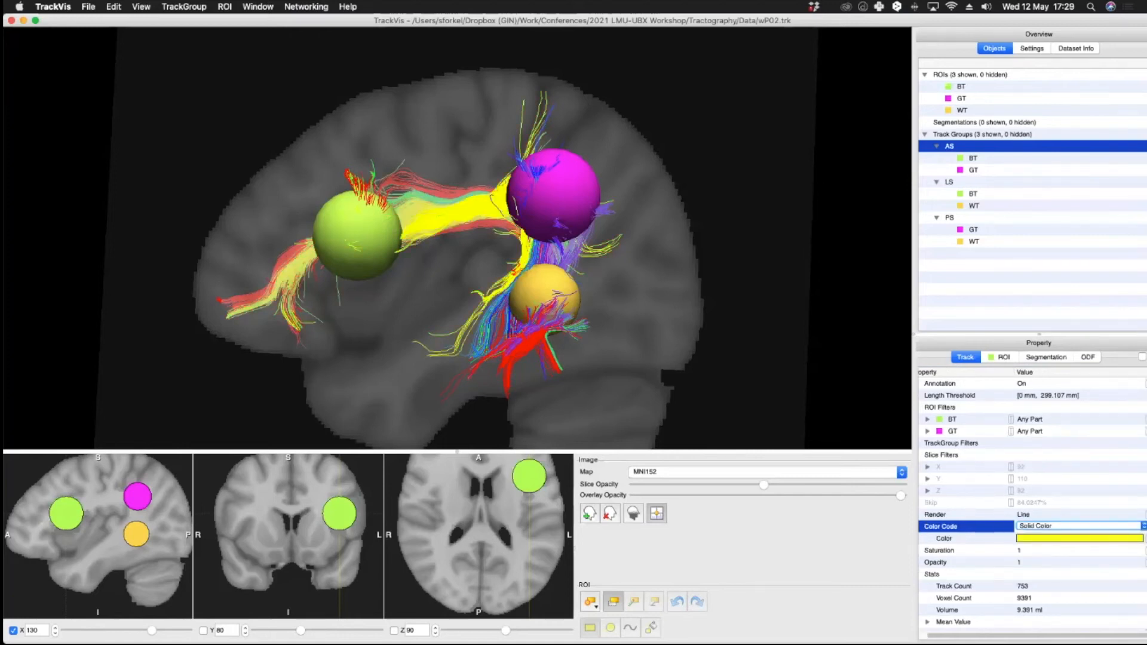
# Step: Set the PS track group's color code to Solid Color in green
pyautogui.moveTo(650, 235); pyautogui.dragTo(699, 243)
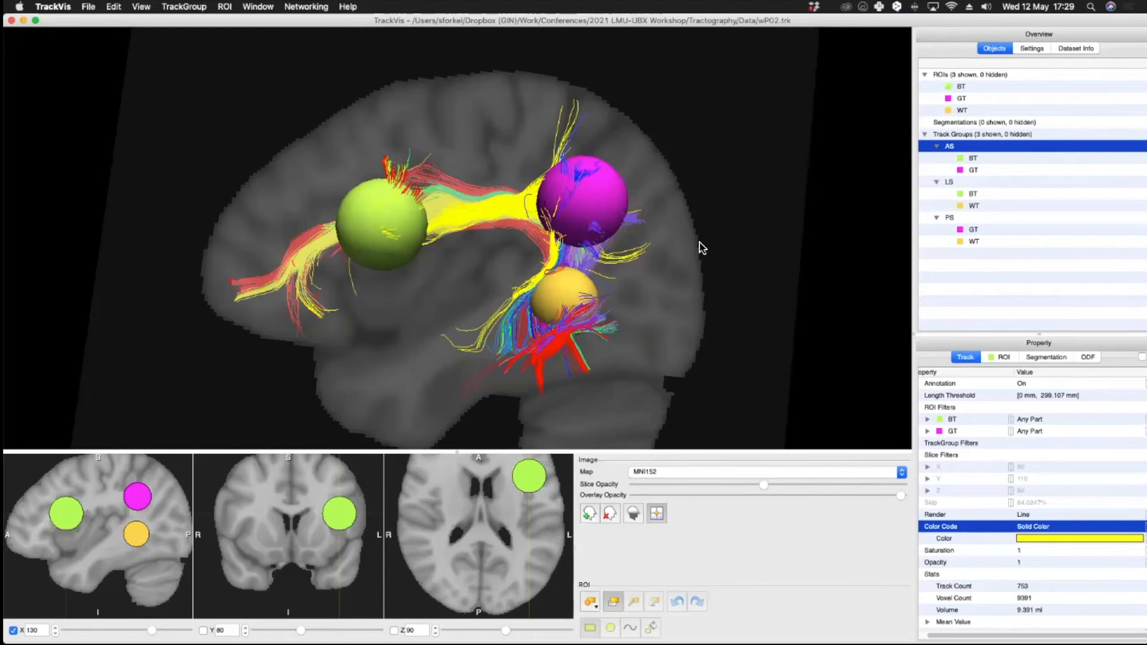
pyautogui.click(950, 217)
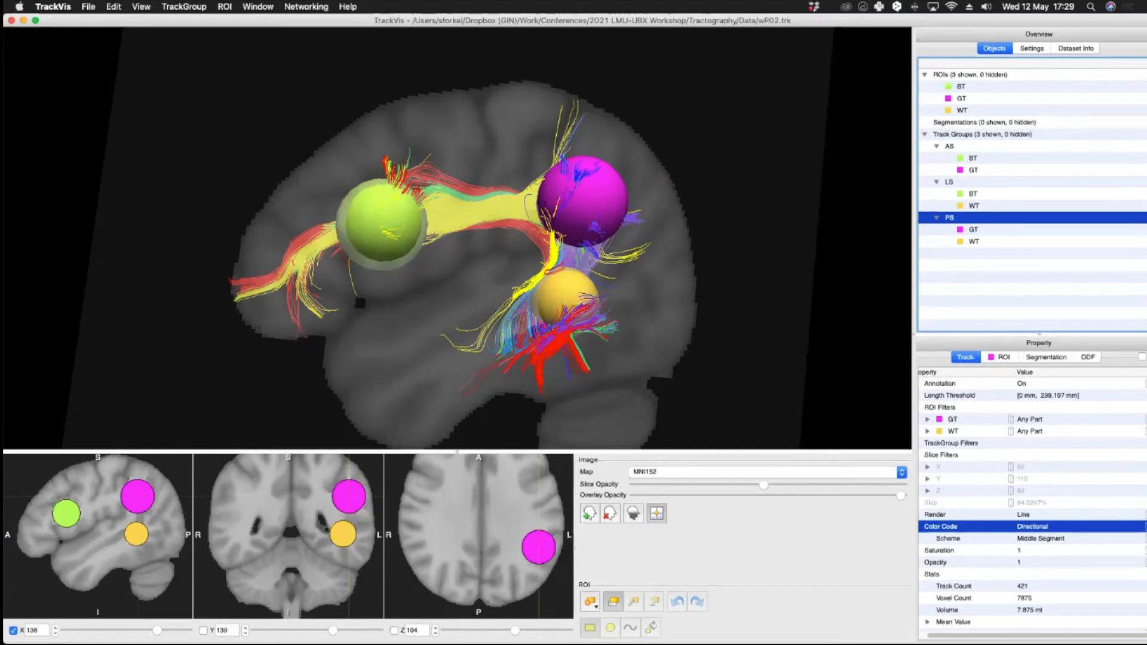
pyautogui.click(1041, 527)
pyautogui.click(1041, 527)
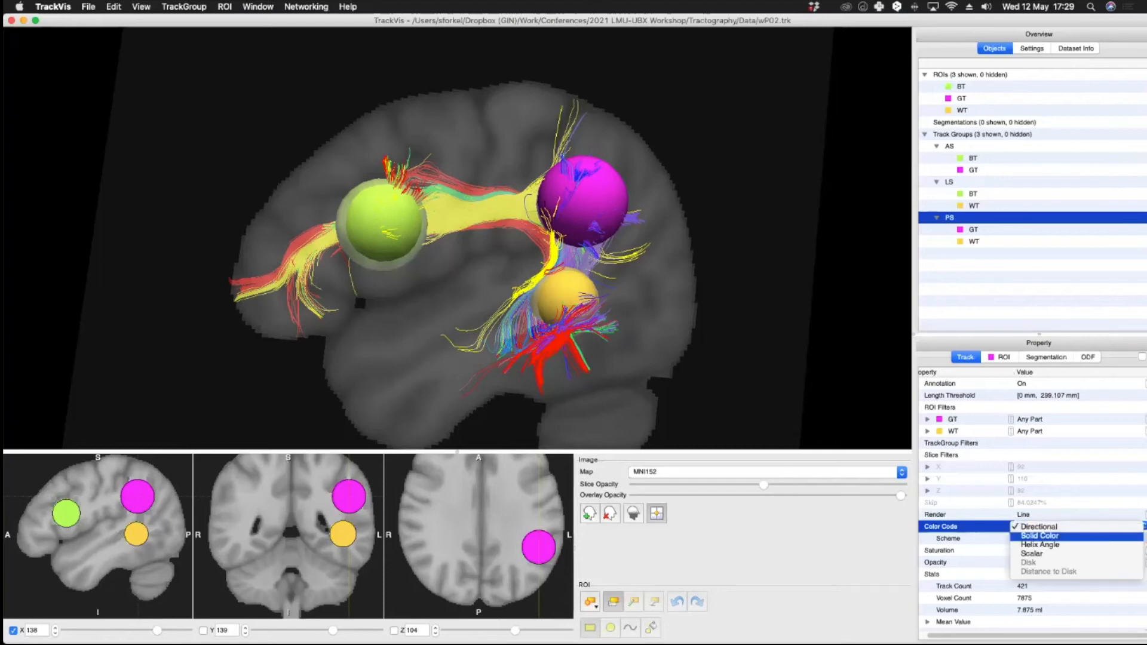
pyautogui.click(1040, 536)
pyautogui.click(1076, 539)
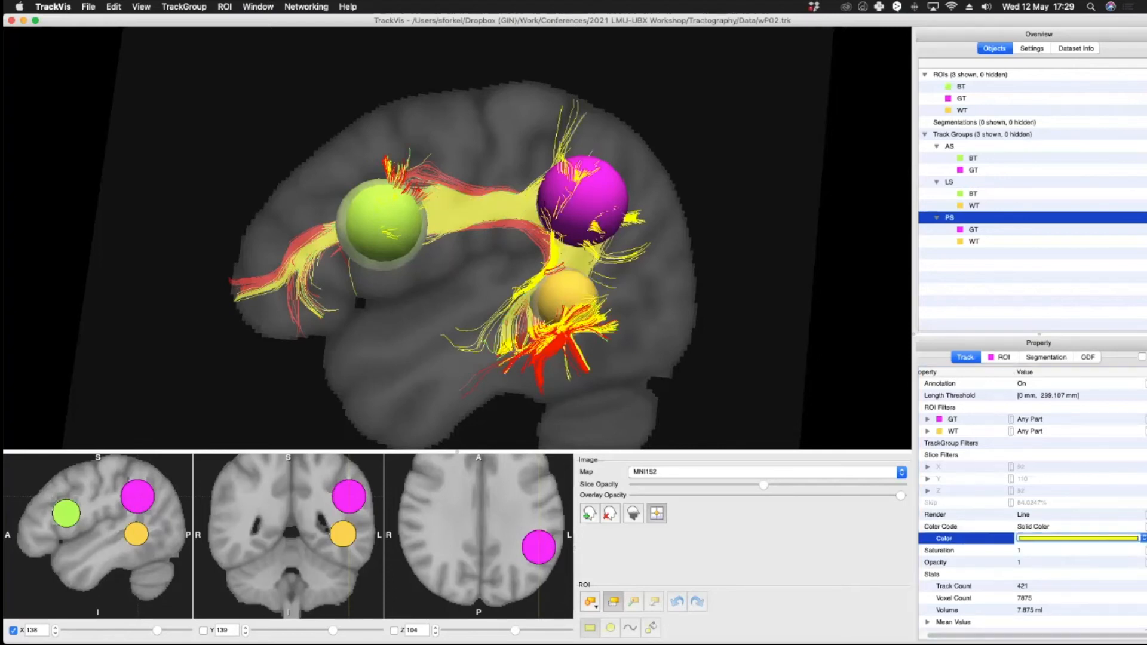
pyautogui.click(1076, 539)
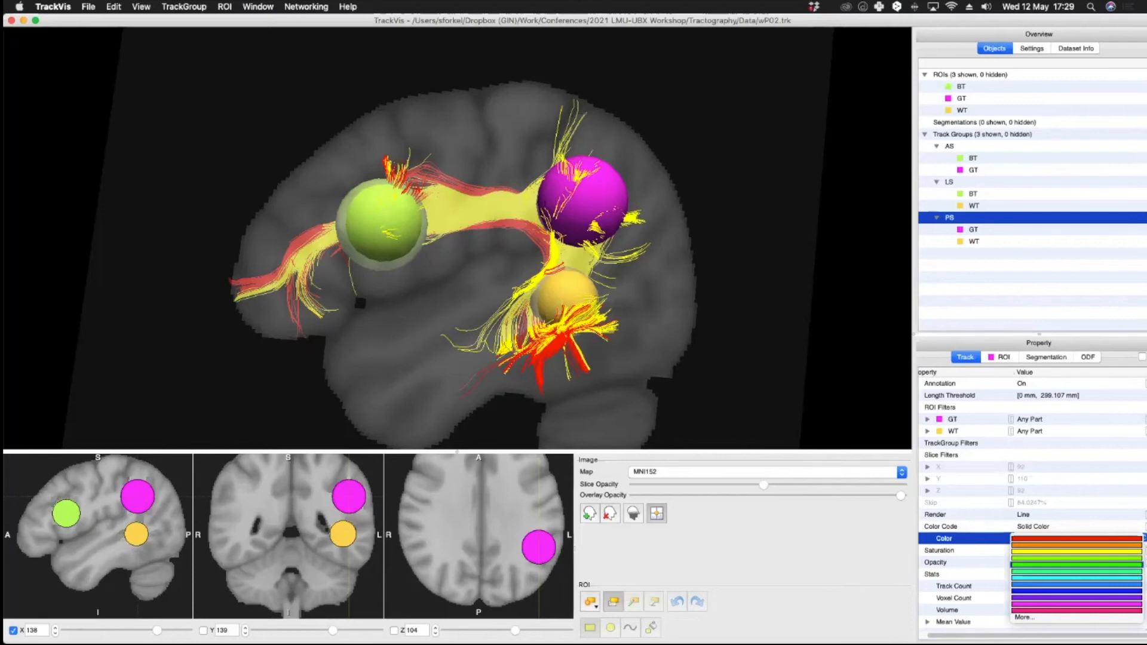
pyautogui.click(1076, 565)
# Step: Hide the sagittal slice from the 3D view
pyautogui.moveTo(428, 351); pyautogui.dragTo(425, 317)
pyautogui.moveTo(556, 252); pyautogui.dragTo(444, 374)
pyautogui.moveTo(352, 503); pyautogui.dragTo(358, 508)
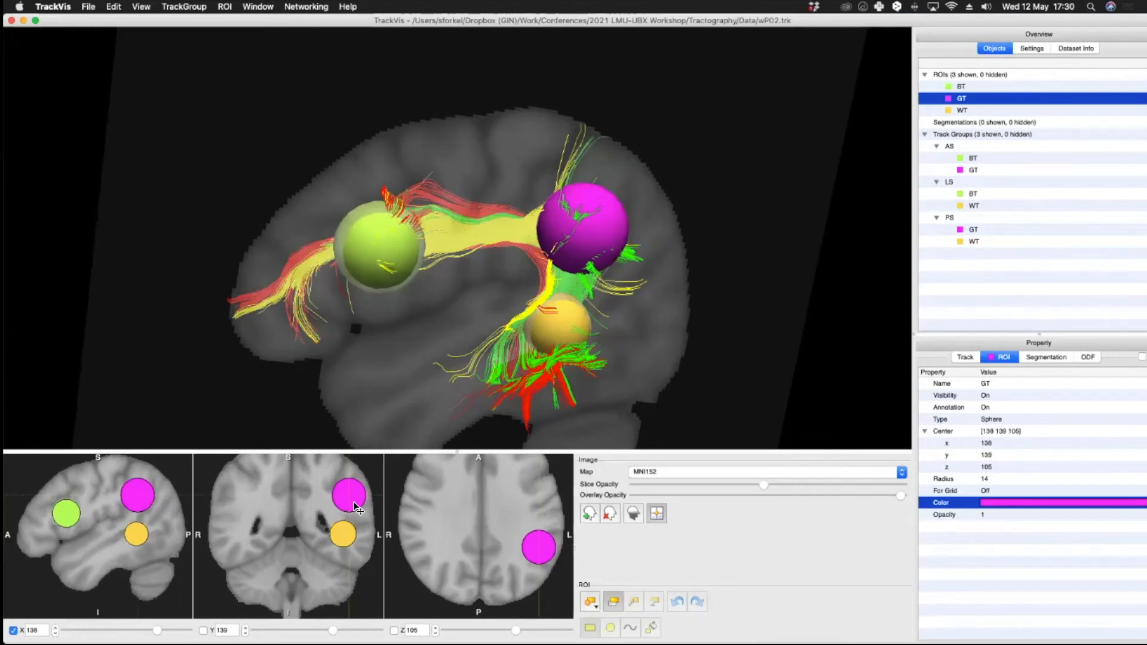
pyautogui.moveTo(770, 328); pyautogui.dragTo(740, 306)
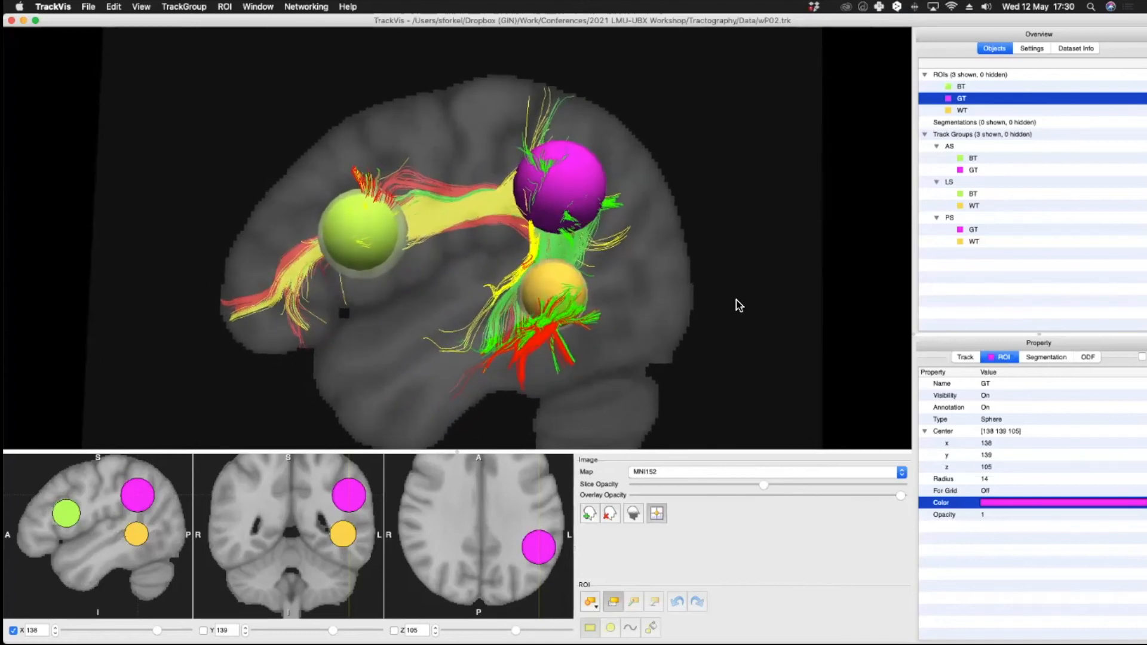
pyautogui.click(14, 631)
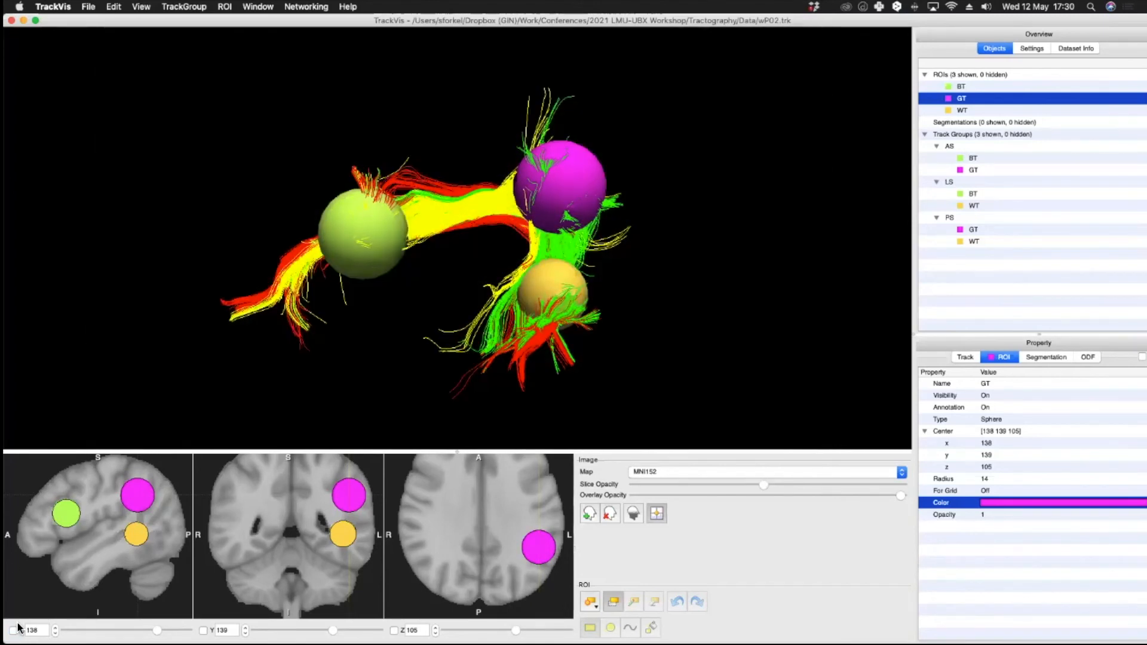
# Step: Orbit the 3D view to examine the three coloured arcuate fasciculus segments around the spheres
pyautogui.moveTo(368, 336); pyautogui.dragTo(760, 195)
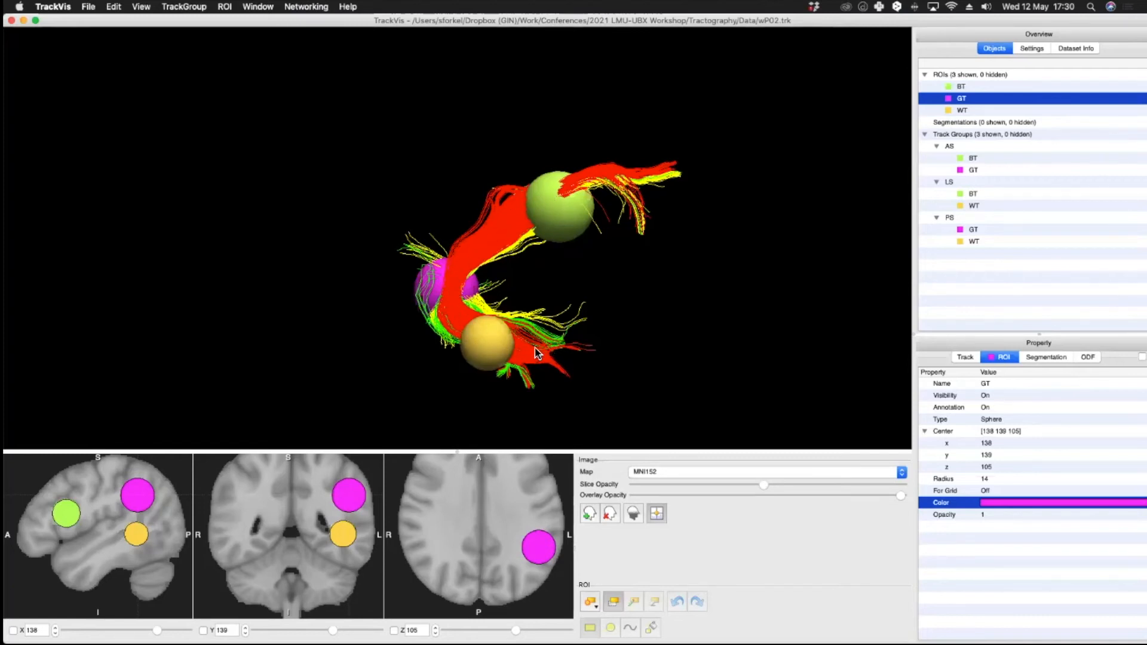
pyautogui.moveTo(636, 217); pyautogui.dragTo(511, 218)
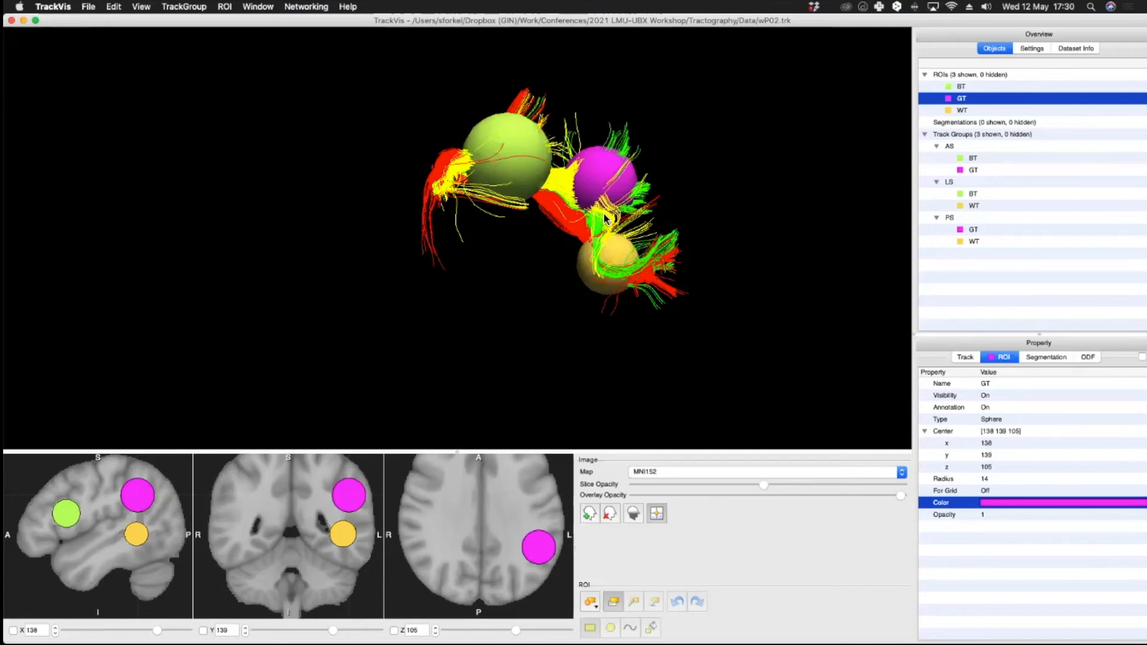
pyautogui.moveTo(683, 198); pyautogui.dragTo(521, 248)
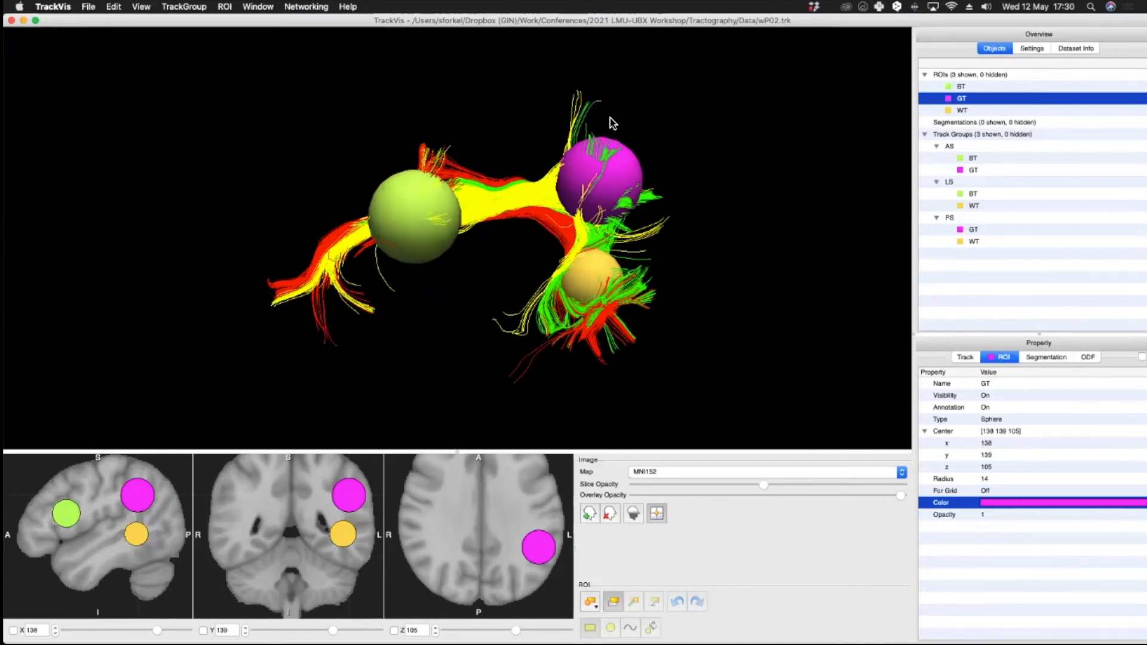
pyautogui.click(673, 73)
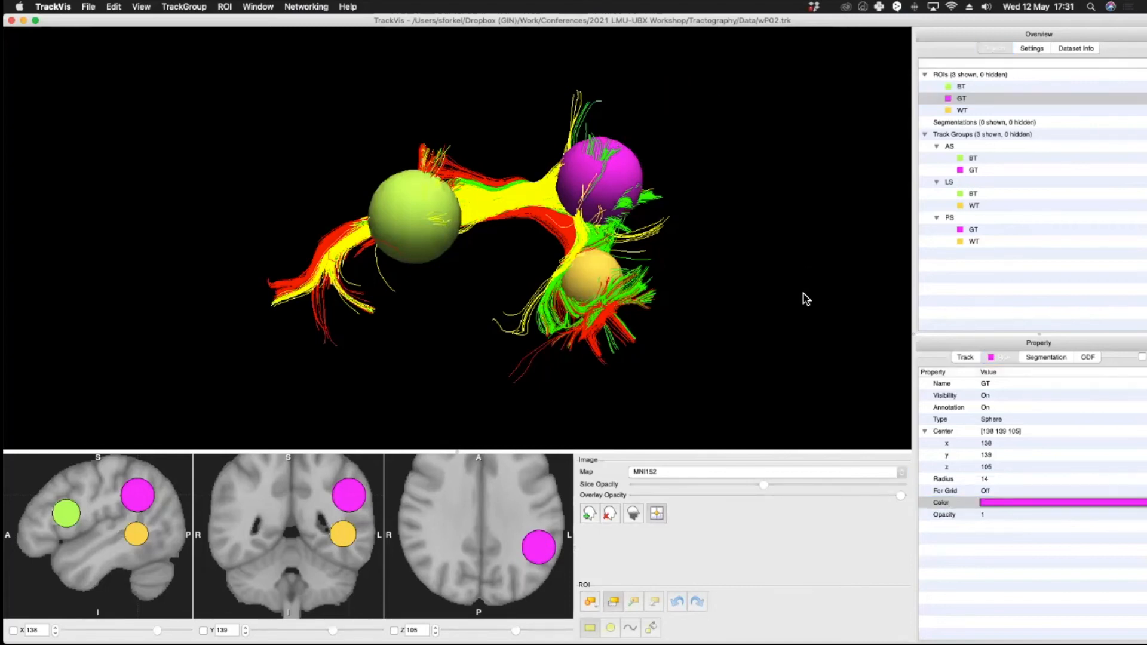
pyautogui.moveTo(806, 299); pyautogui.dragTo(656, 293)
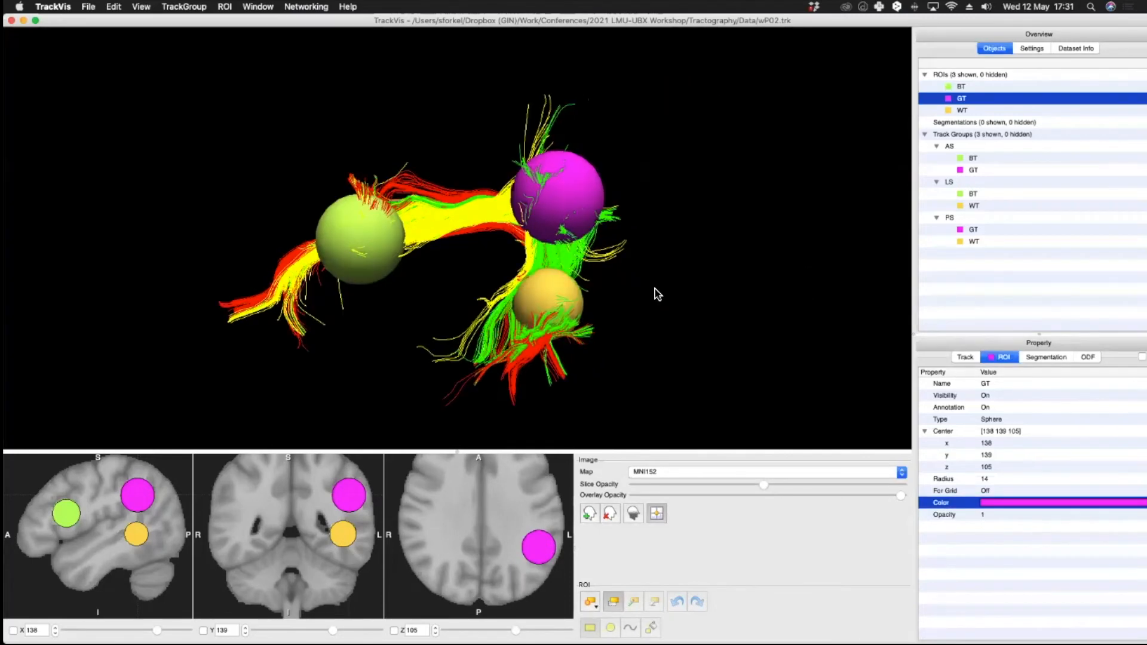
pyautogui.moveTo(598, 265)
pyautogui.mouseDown()
pyautogui.moveTo(626, 278)
pyautogui.moveTo(603, 261)
pyautogui.mouseUp()
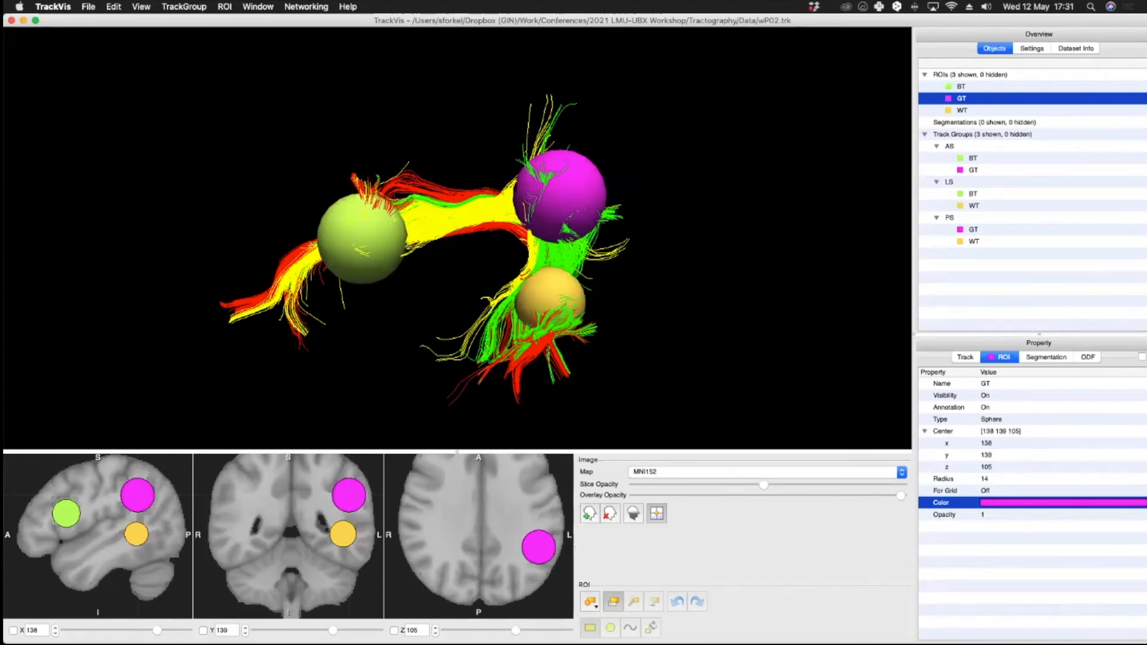
pyautogui.click(970, 75)
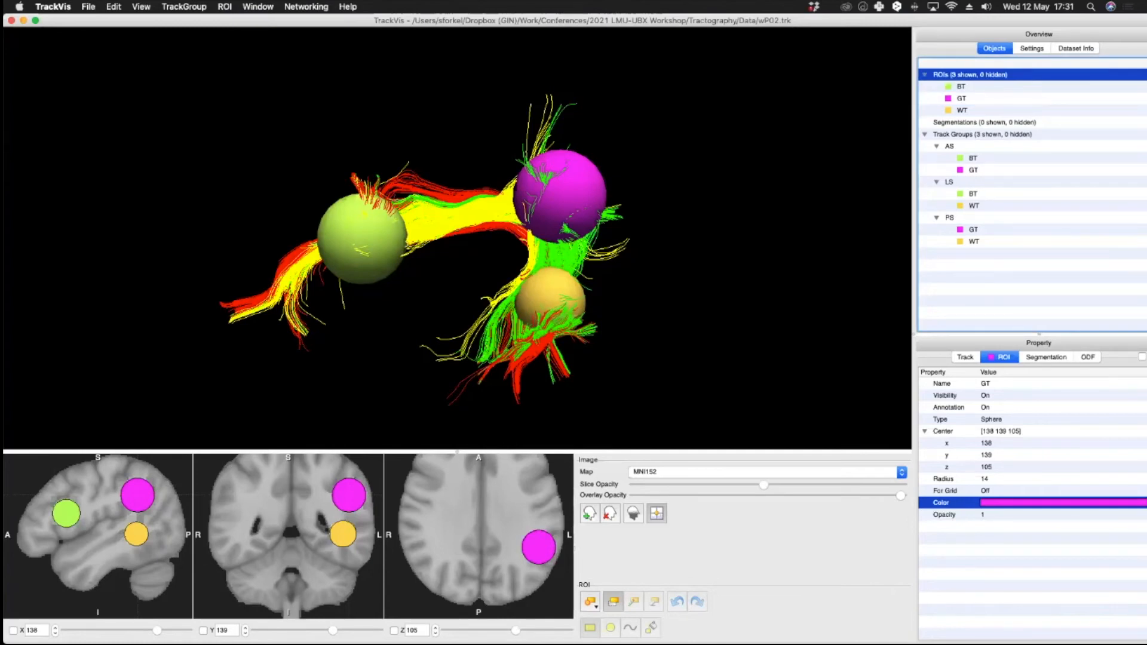
# Step: Hide all three ROI spheres from the 3D view
pyautogui.rightClick(941, 76)
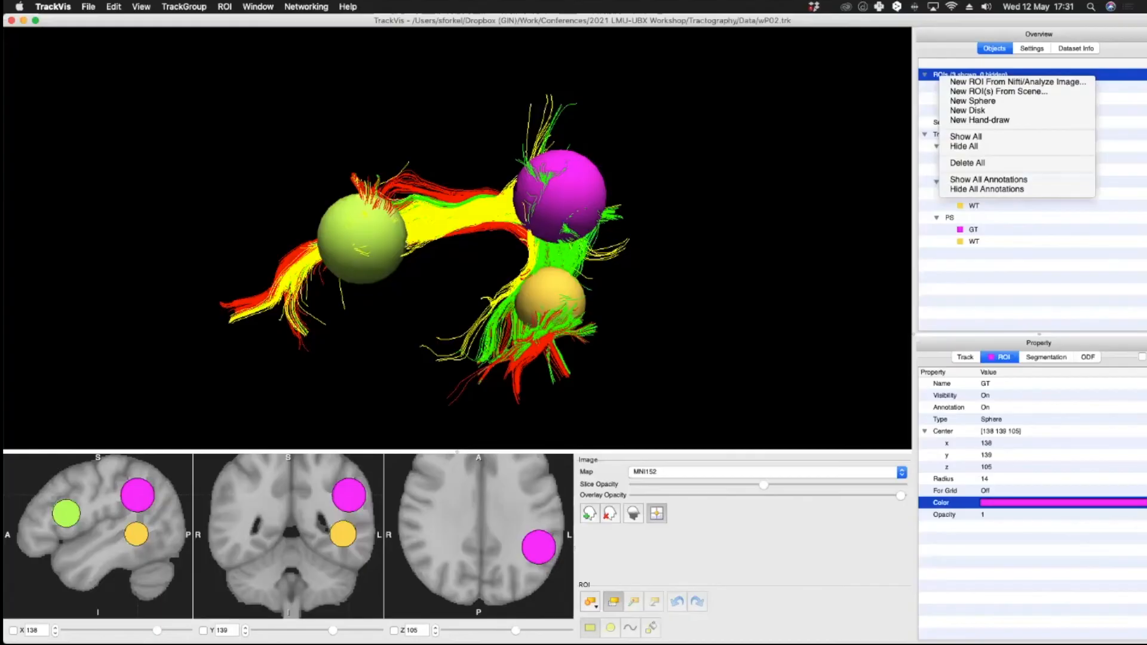
pyautogui.click(925, 75)
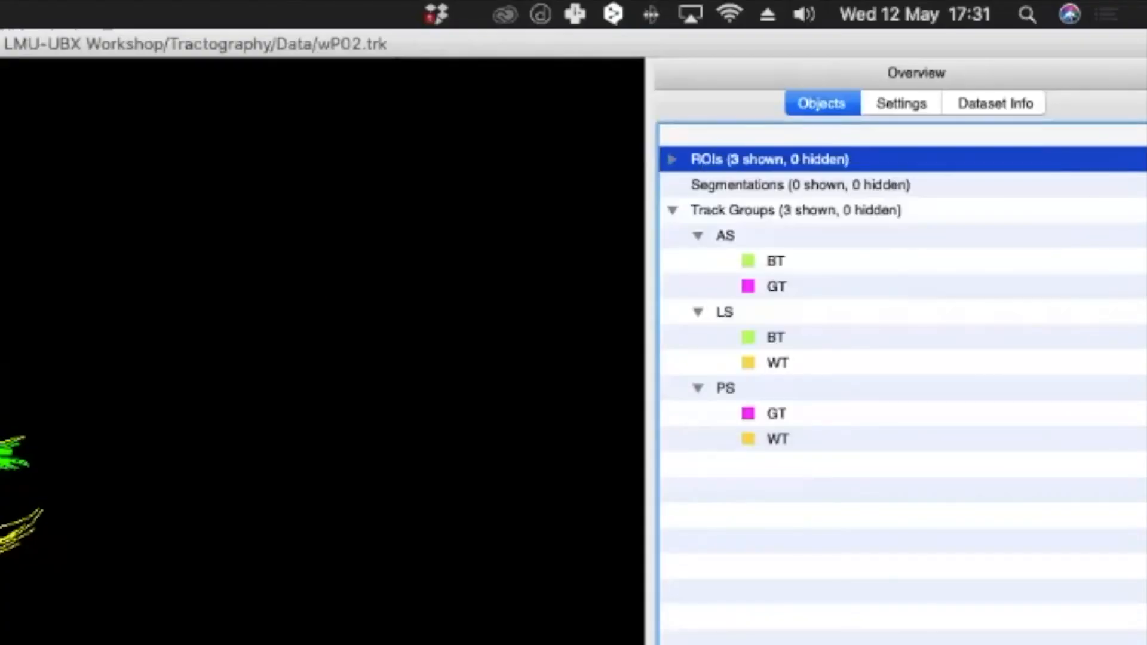
pyautogui.click(673, 159)
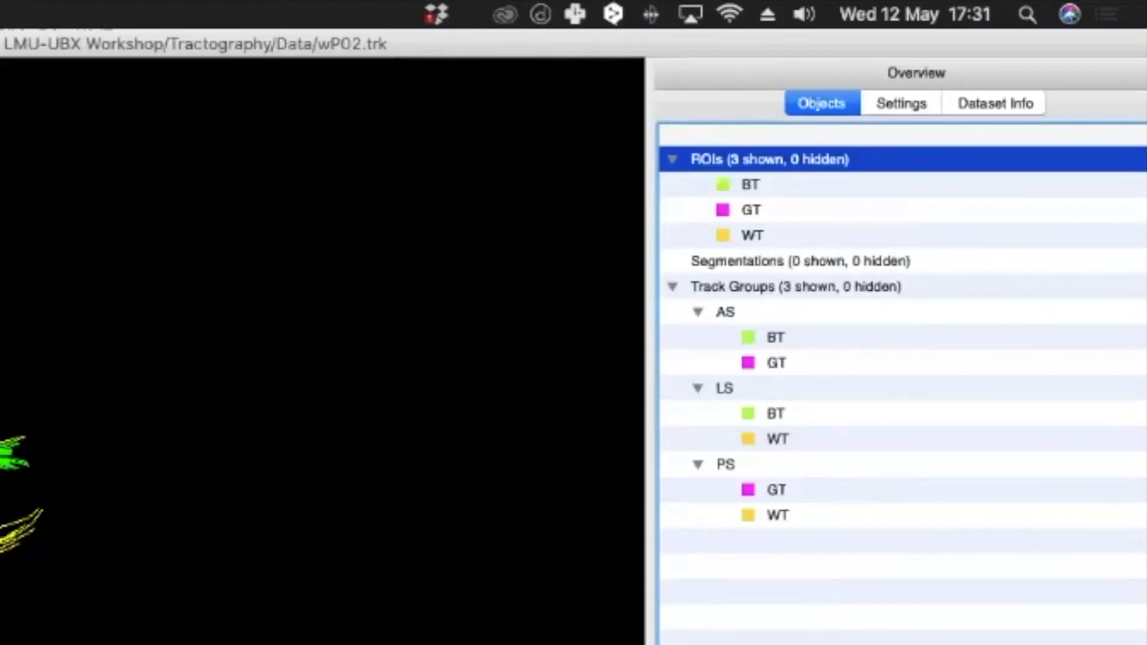
pyautogui.rightClick(741, 160)
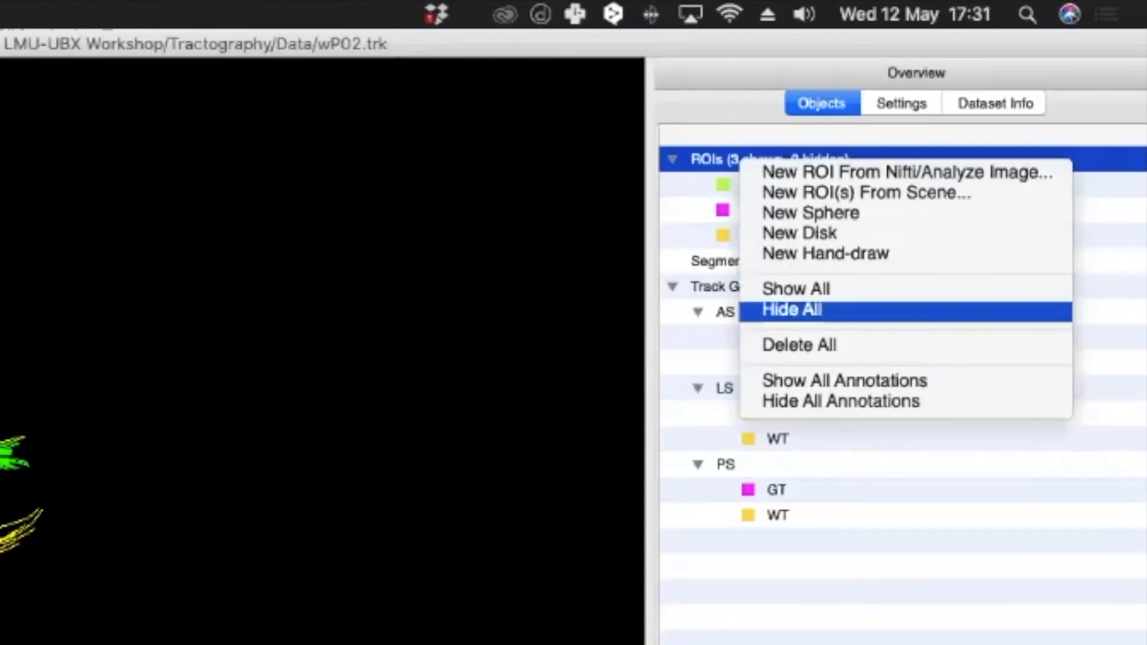
pyautogui.click(793, 309)
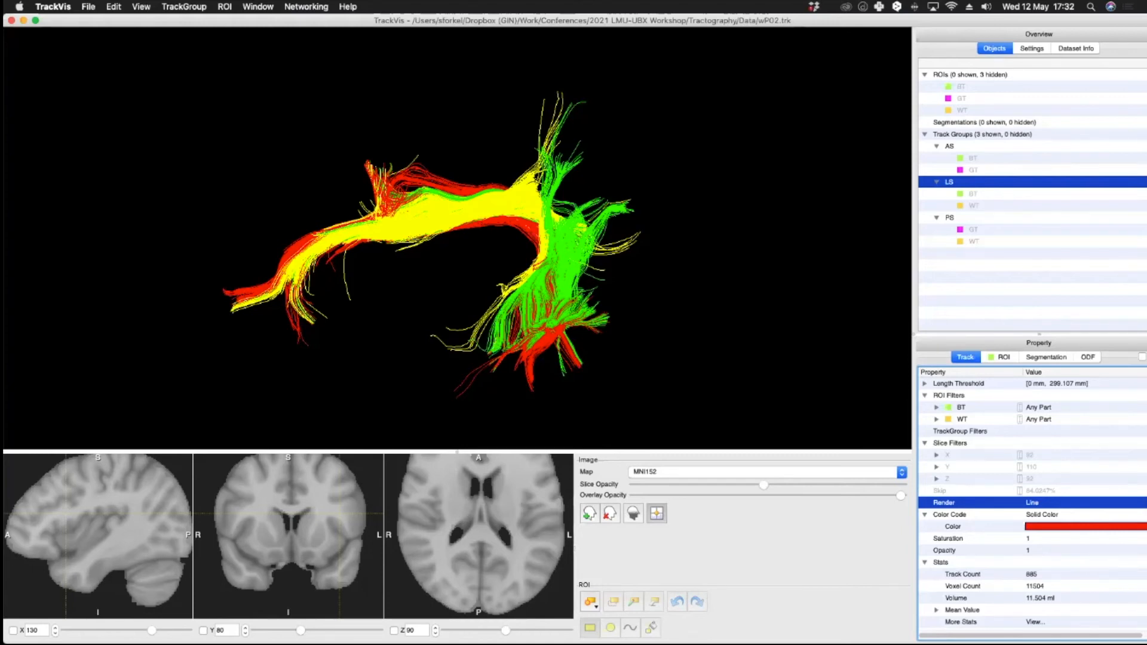
# Step: Render the LS track group as tubes with a radius of 0.25
pyautogui.click(1081, 502)
pyautogui.click(1080, 503)
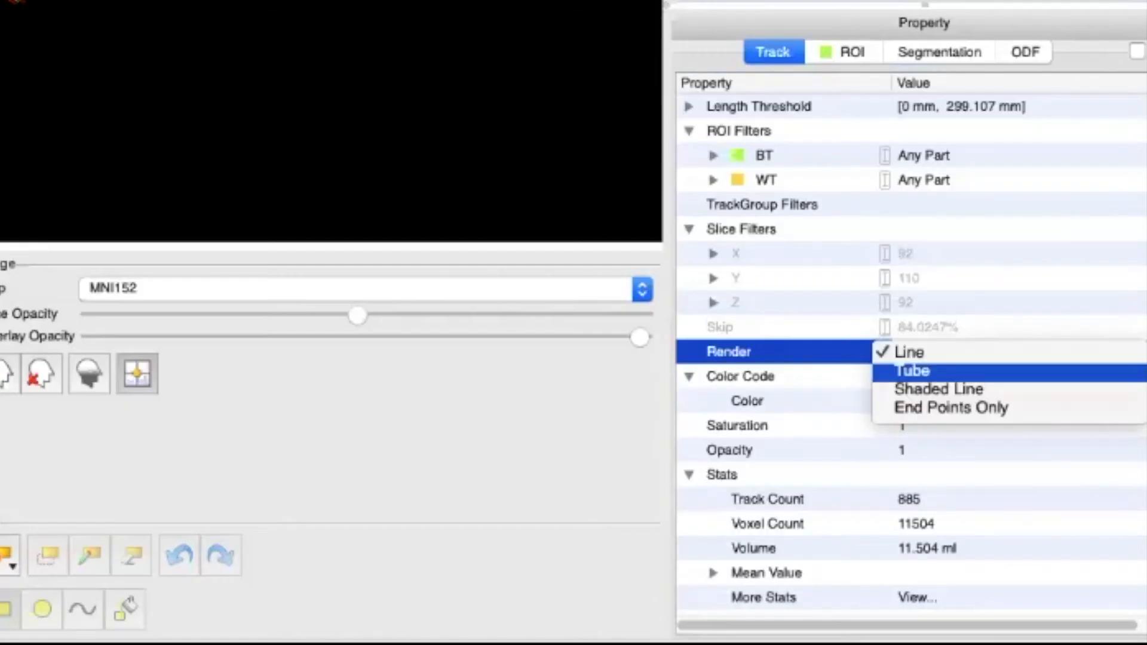
pyautogui.click(1010, 372)
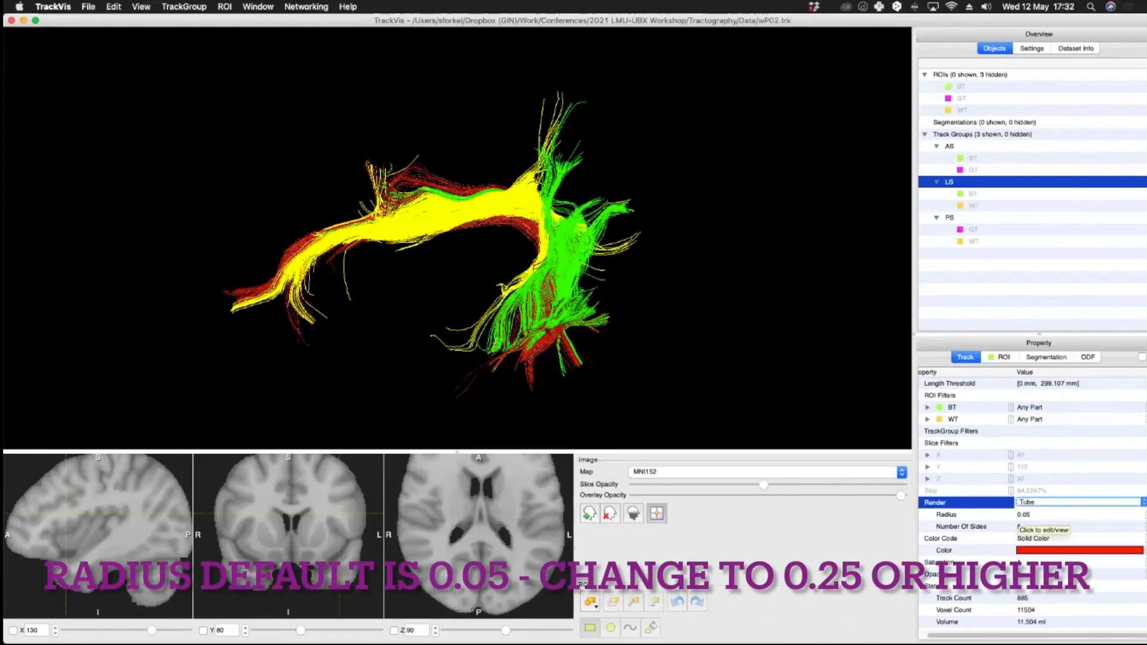
pyautogui.click(1023, 515)
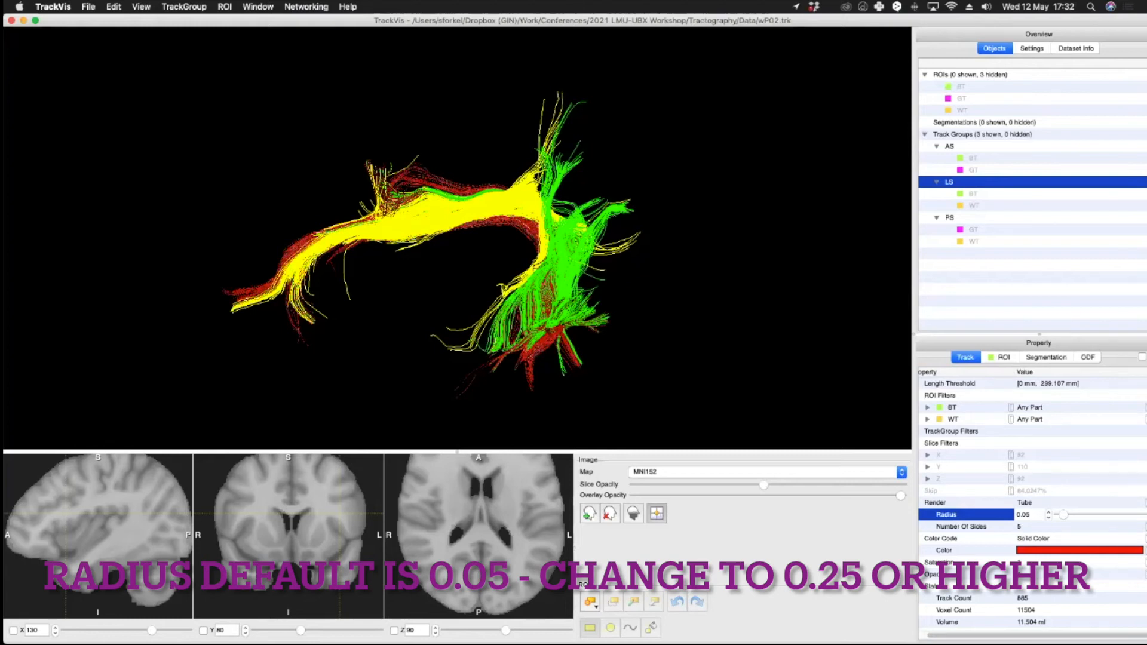
pyautogui.click(1019, 515)
pyautogui.write('2')
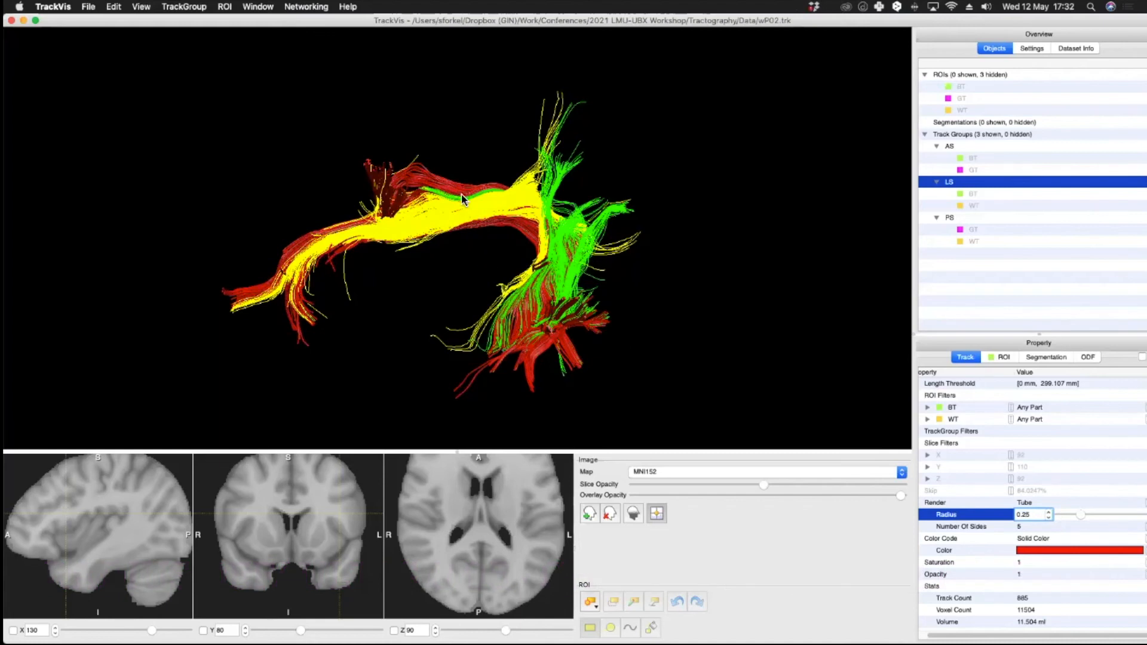
# Step: Zoom and orbit the 3D view to inspect the LS tubes
pyautogui.scroll(10, 431, 187)
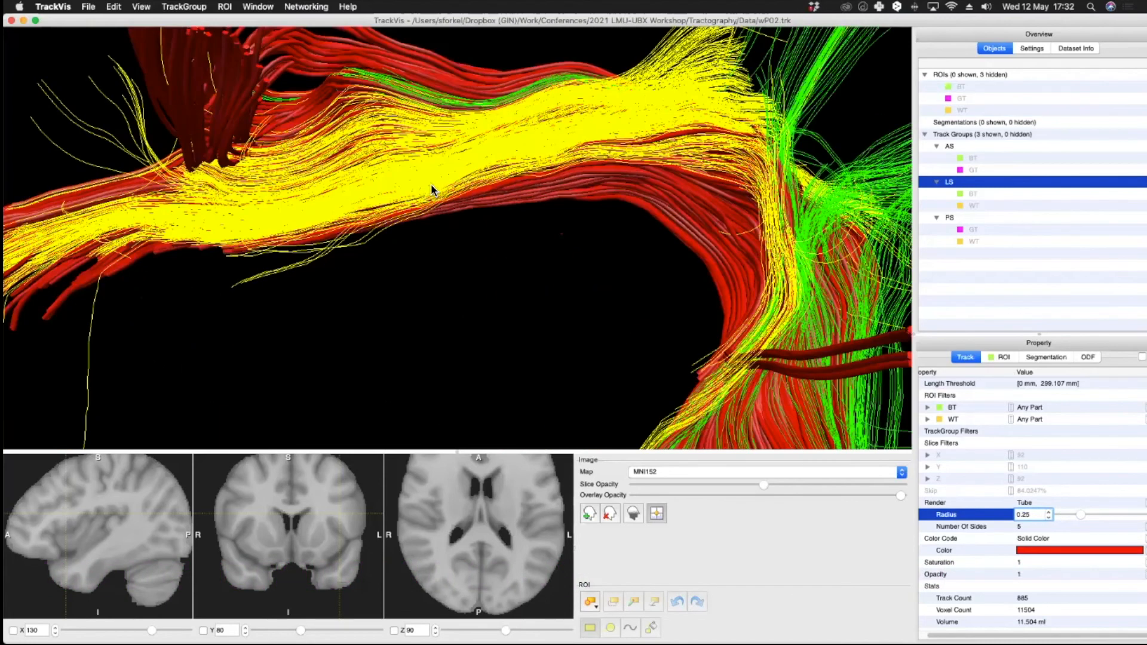
pyautogui.scroll(-10, 364, 114)
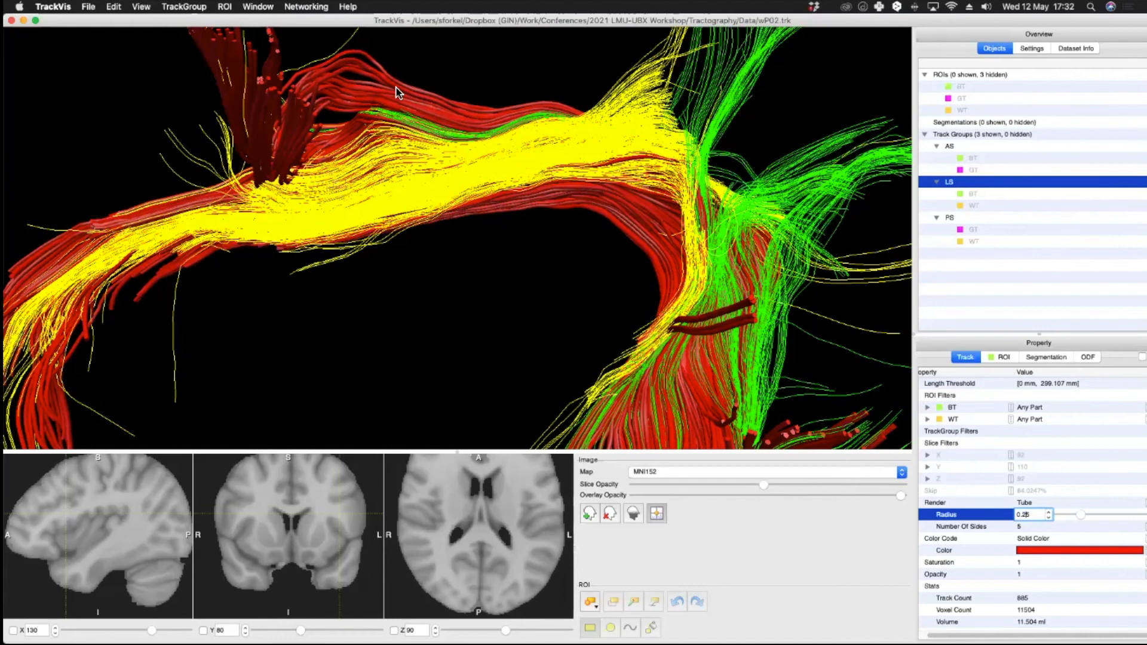
pyautogui.moveTo(465, 104); pyautogui.dragTo(691, 174)
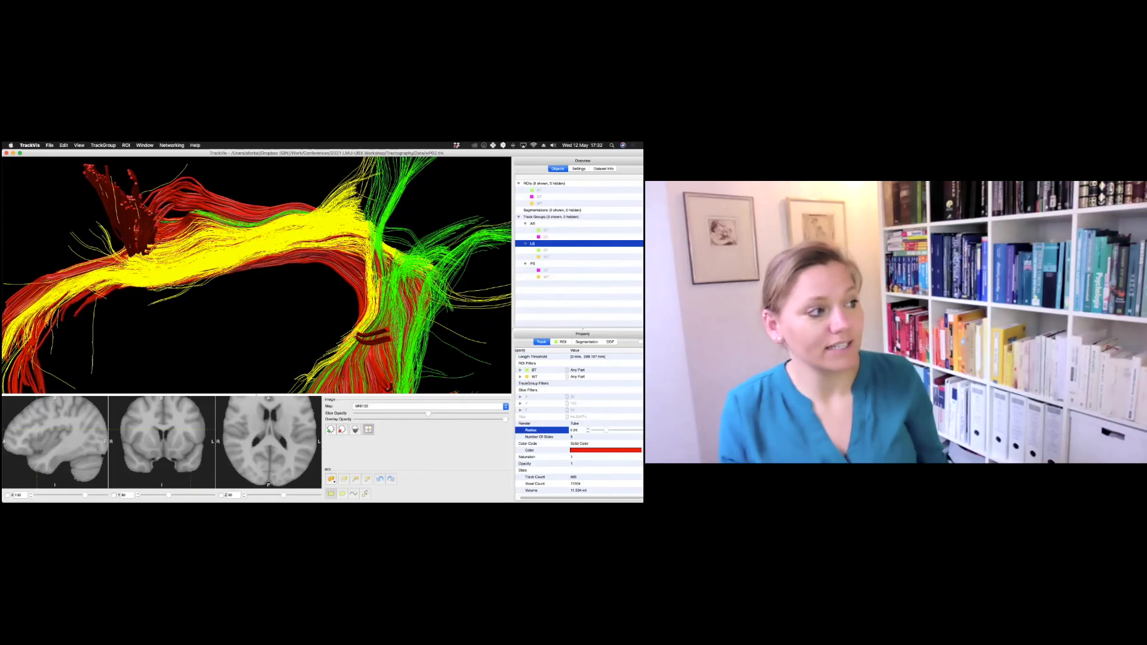
# Step: Render the AS track group as tubes with a radius of 0.25
pyautogui.click(533, 224)
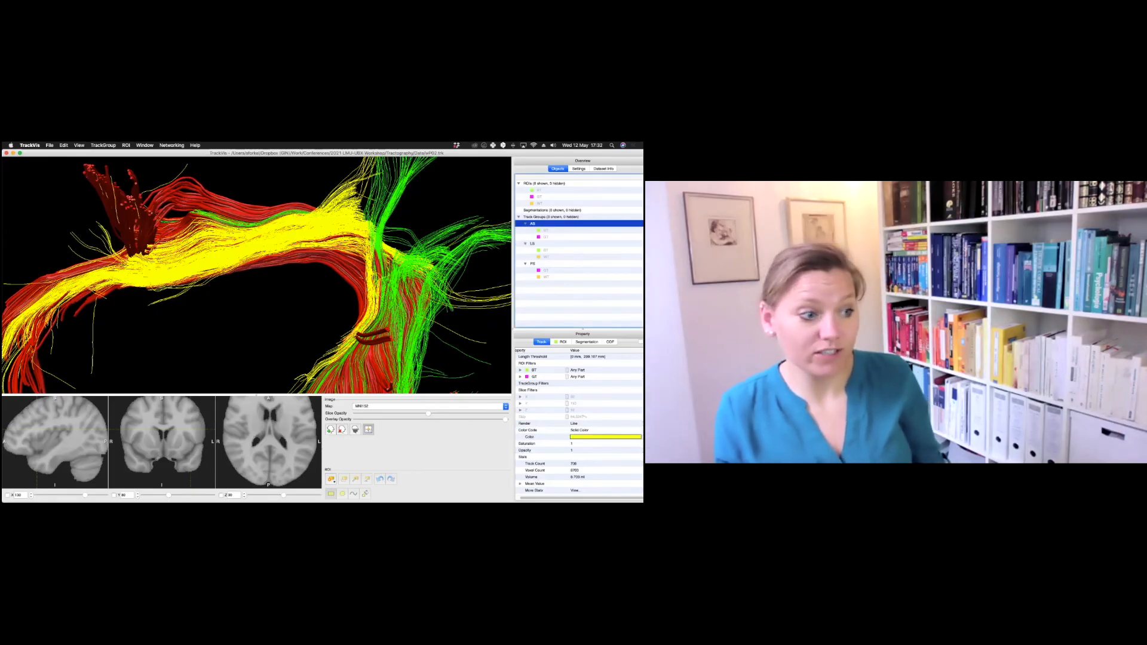
pyautogui.click(575, 423)
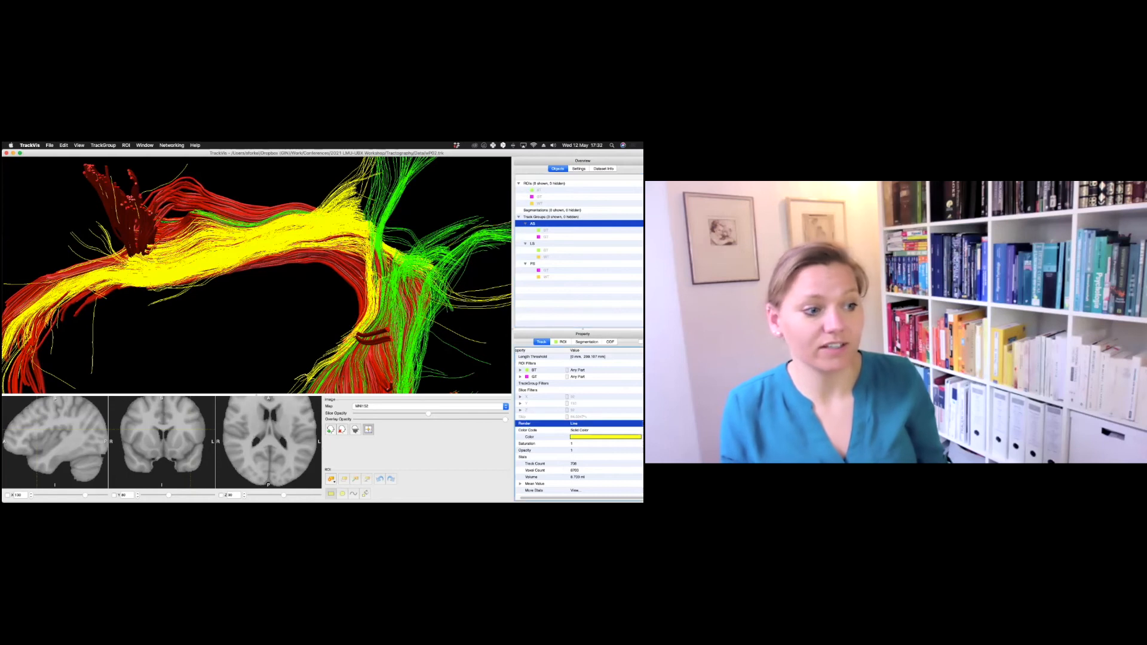
pyautogui.click(574, 423)
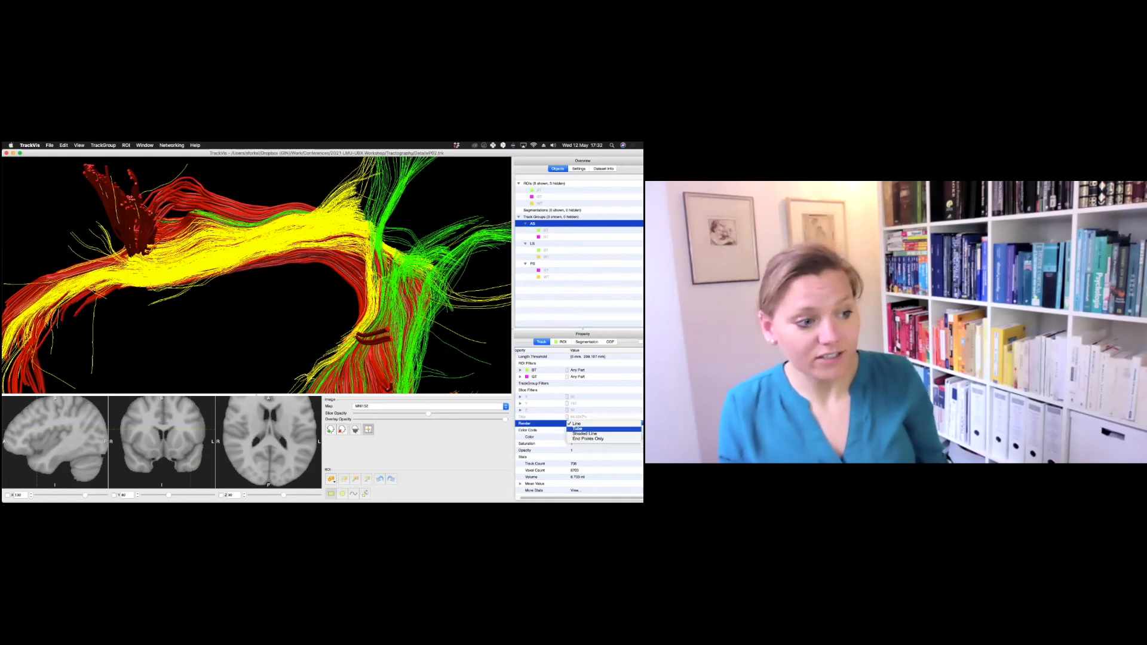
pyautogui.click(577, 429)
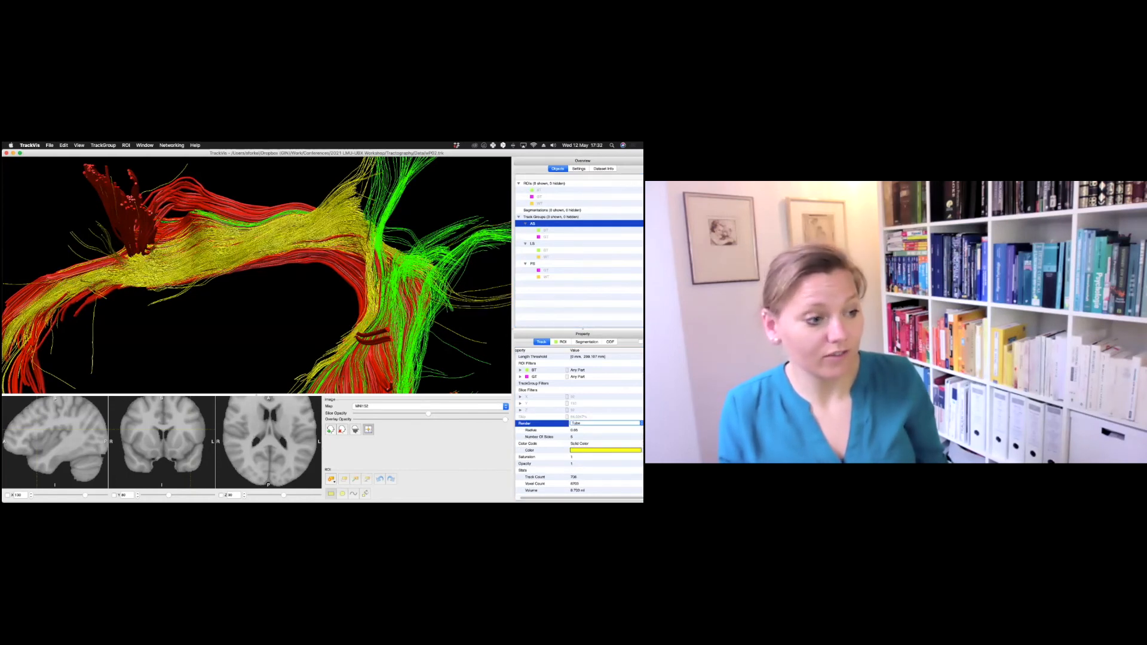
pyautogui.click(574, 430)
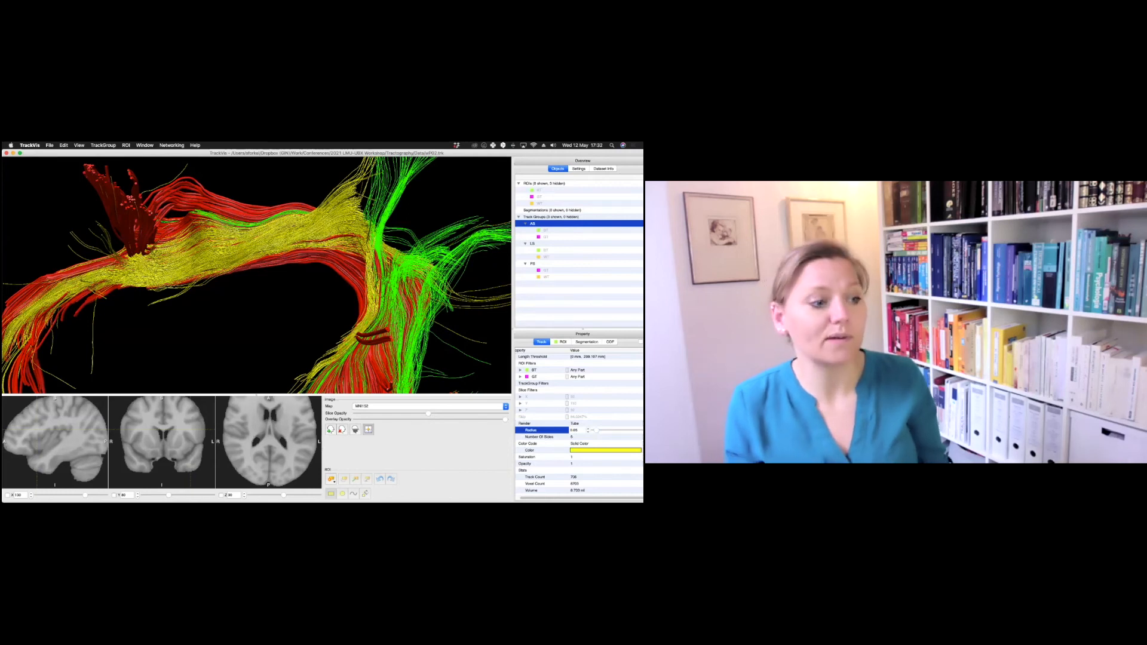
pyautogui.click(575, 430)
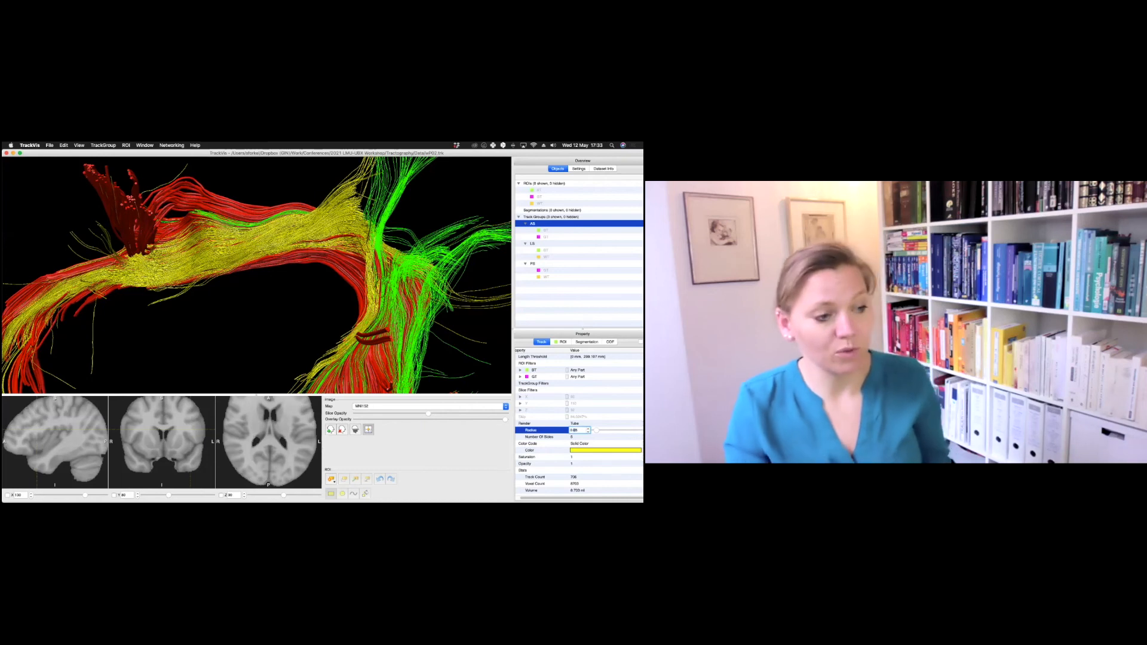
pyautogui.press('BackSpace')
pyautogui.write('2')
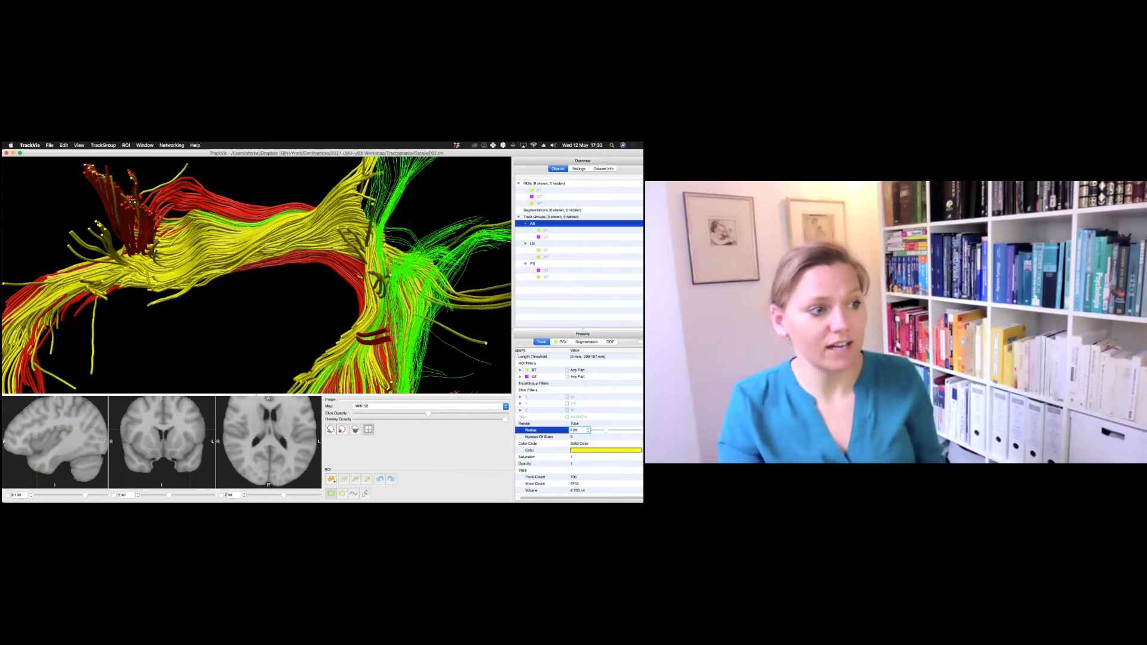
# Step: Render the PS track group as tubes with a radius of 0.25
pyautogui.click(533, 264)
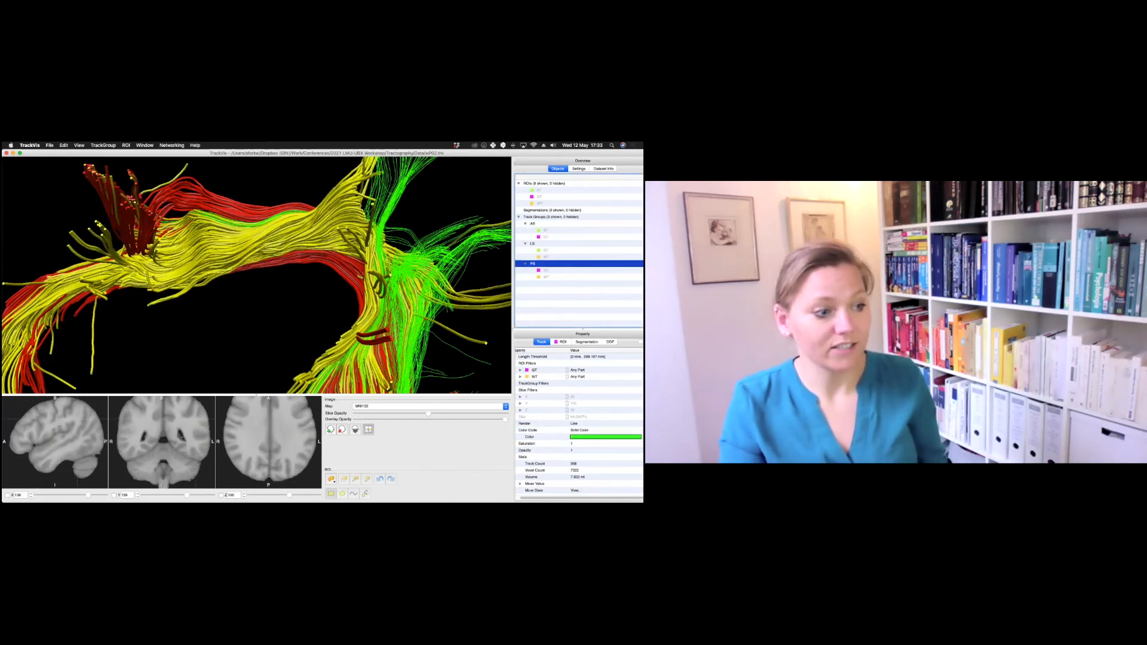
pyautogui.click(575, 424)
pyautogui.click(577, 431)
pyautogui.click(578, 430)
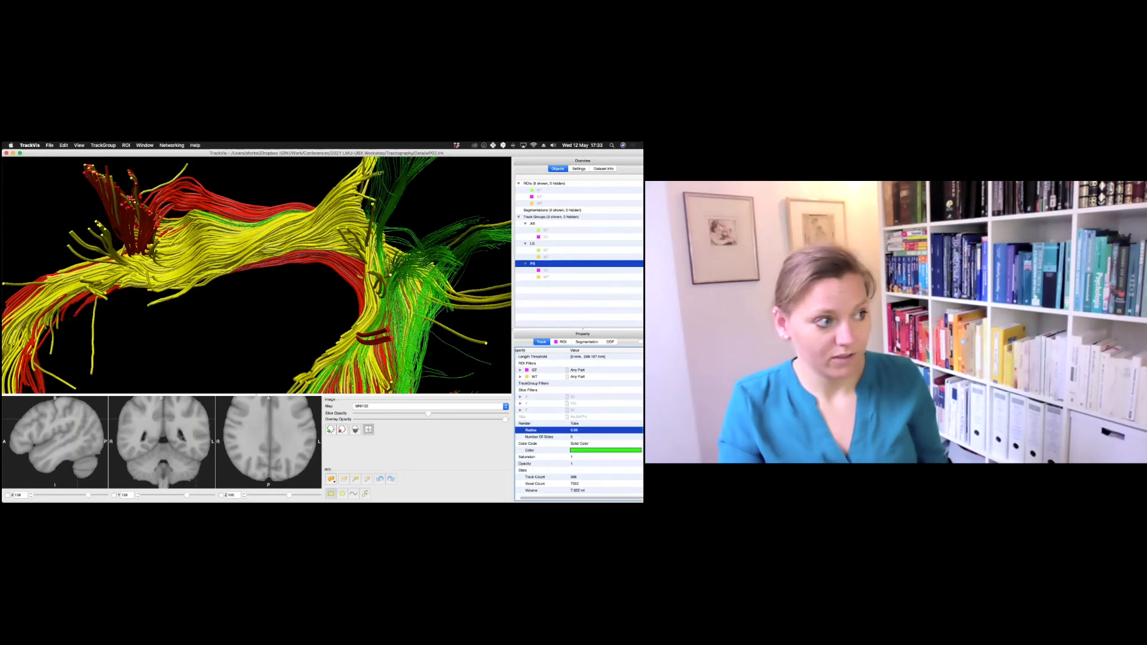
pyautogui.click(575, 430)
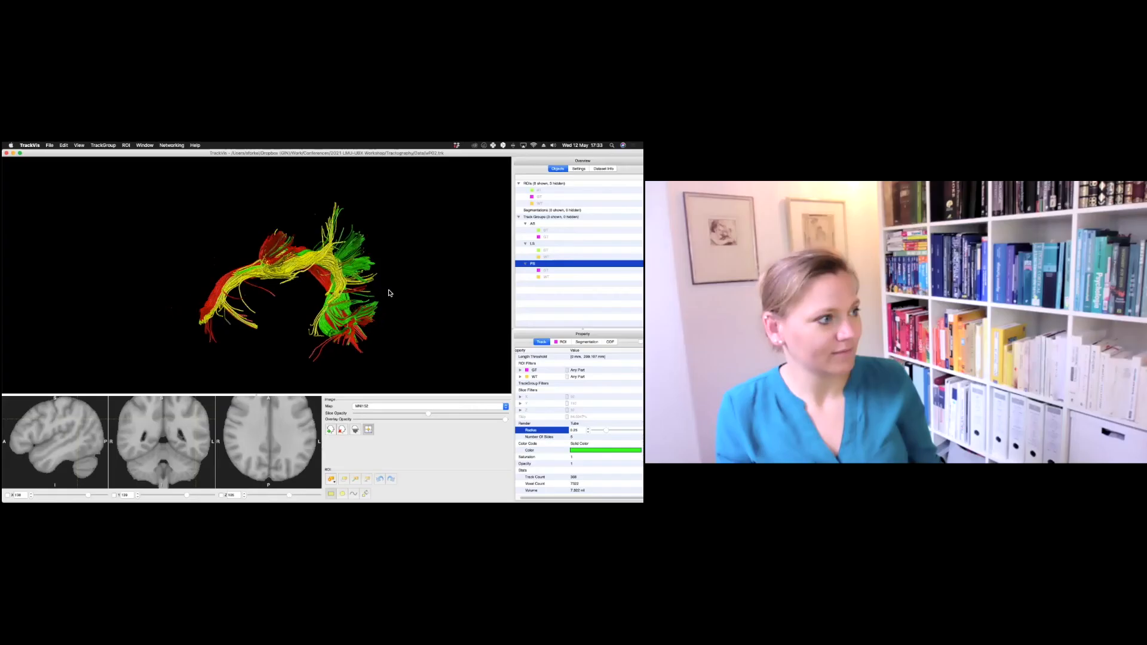
# Step: Show the sagittal slice in the 3D view at full slice opacity
pyautogui.moveTo(391, 293); pyautogui.dragTo(287, 297)
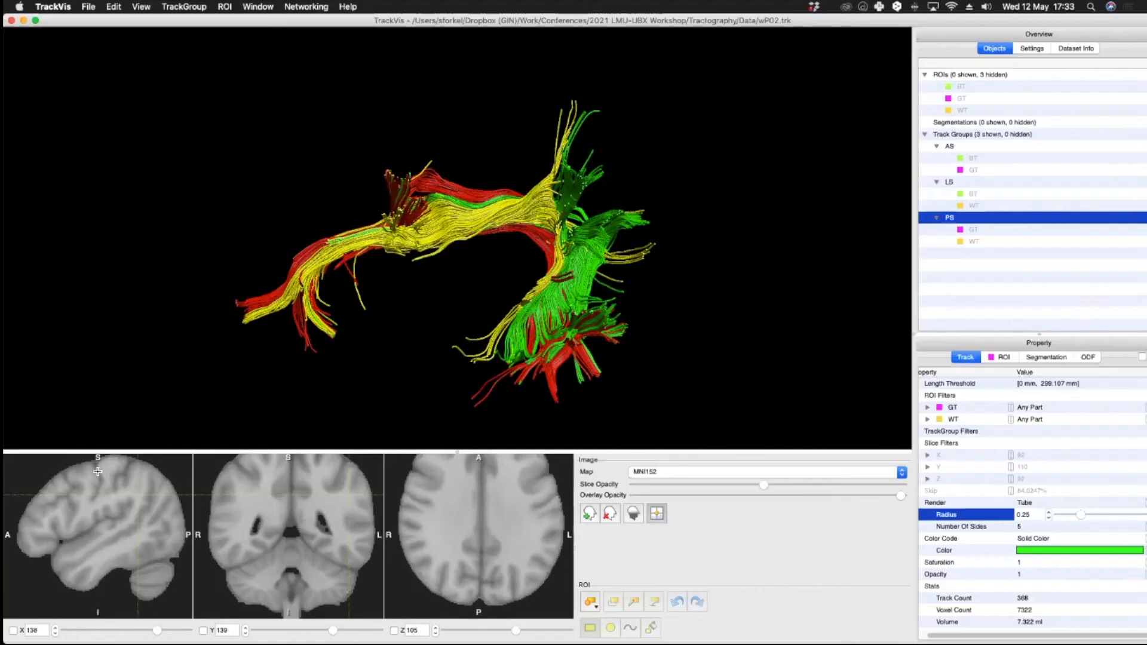
pyautogui.click(13, 630)
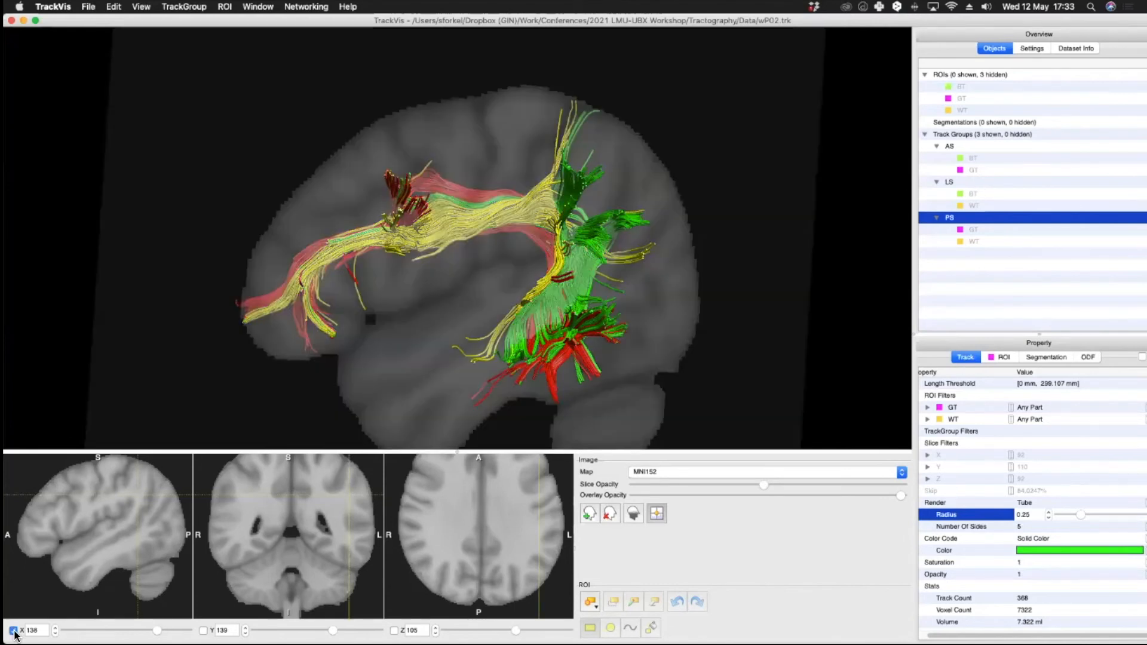
pyautogui.moveTo(763, 486); pyautogui.dragTo(904, 484)
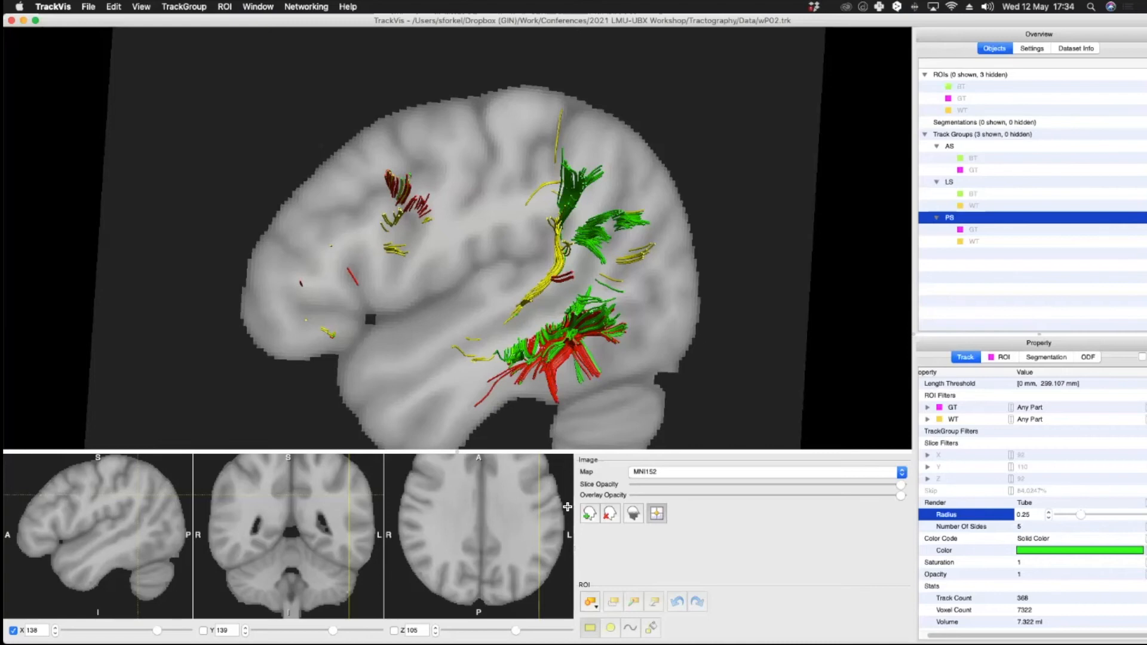
# Step: Move the sagittal slice to X 125
pyautogui.moveTo(457, 245); pyautogui.dragTo(251, 246)
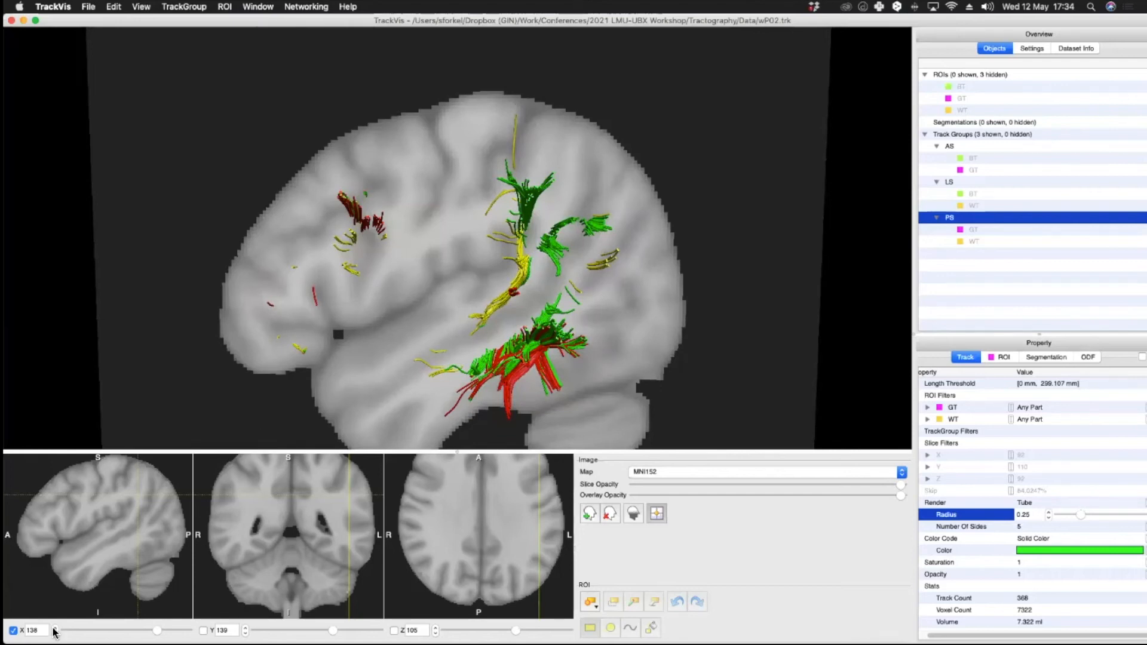
pyautogui.moveTo(158, 632); pyautogui.dragTo(149, 632)
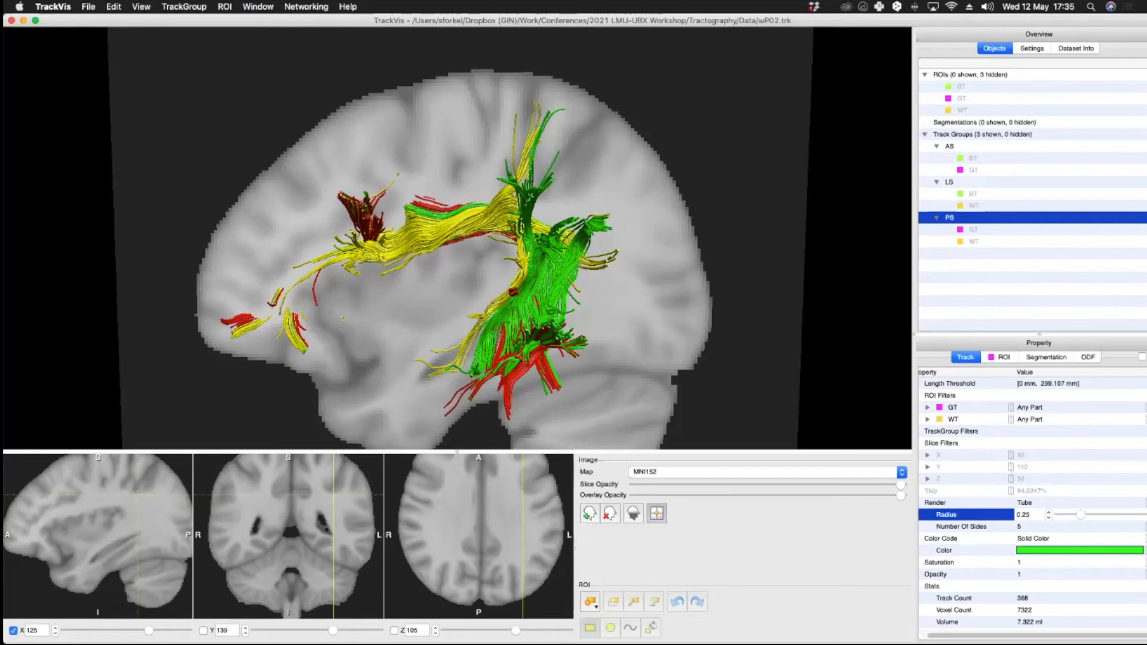
# Step: Hide the AS and PS track groups
pyautogui.click(950, 146)
pyautogui.rightClick(956, 147)
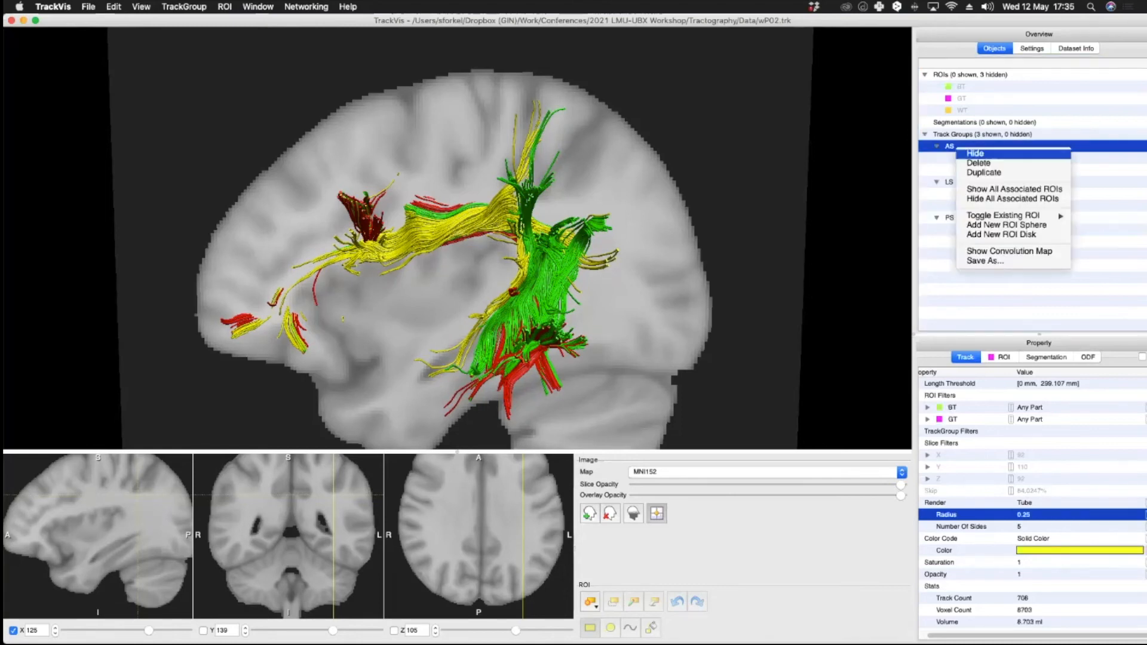
pyautogui.click(975, 153)
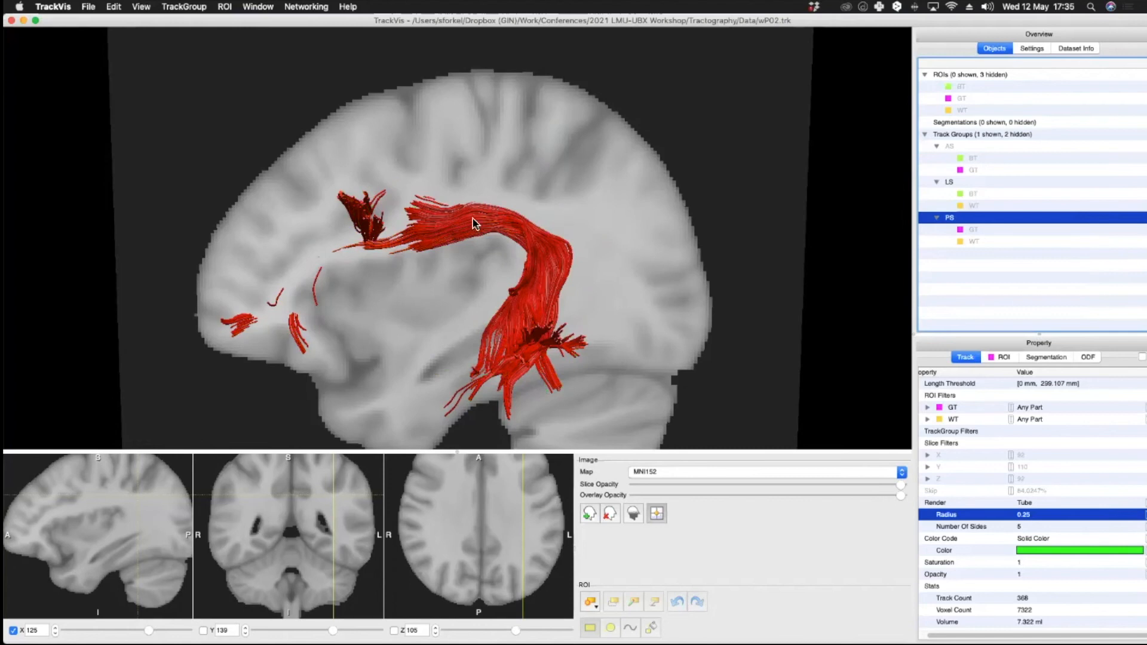
# Step: Move the sagittal slice to X 115 and orbit around the LS segment
pyautogui.moveTo(477, 223); pyautogui.dragTo(500, 193)
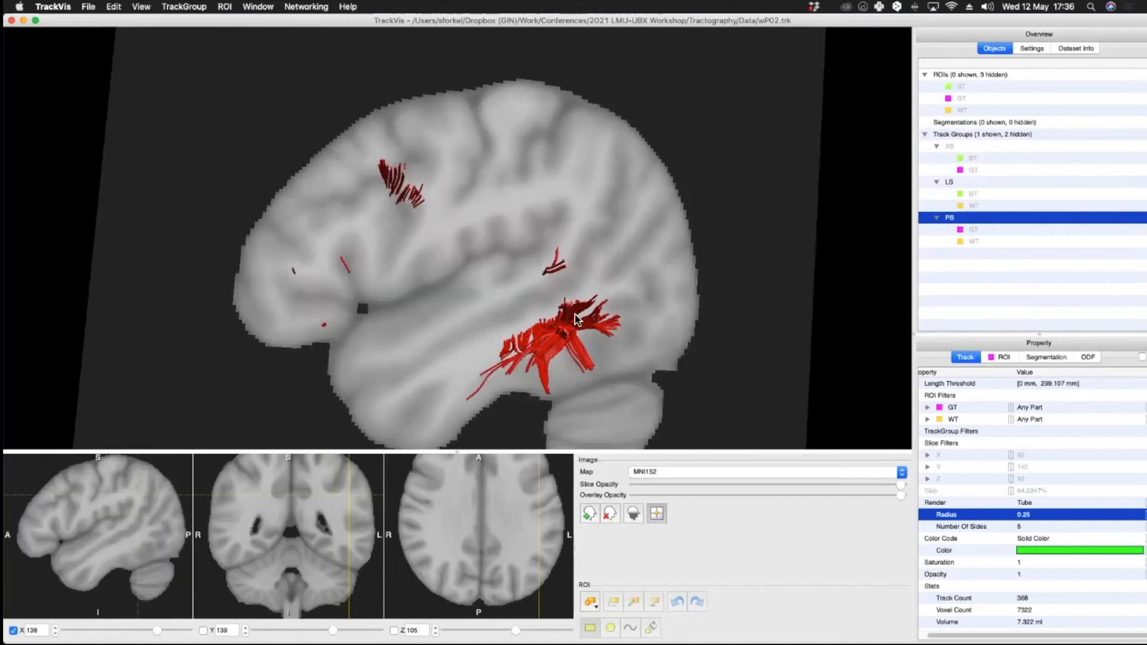
pyautogui.moveTo(562, 291); pyautogui.dragTo(529, 295)
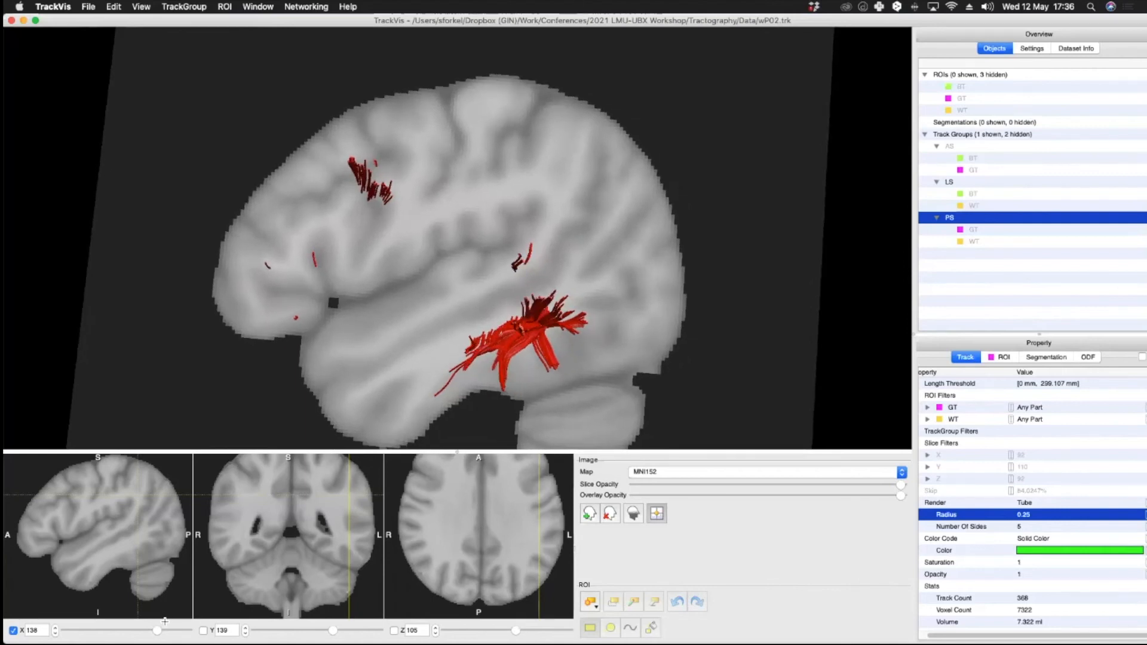
pyautogui.moveTo(159, 631); pyautogui.dragTo(140, 629)
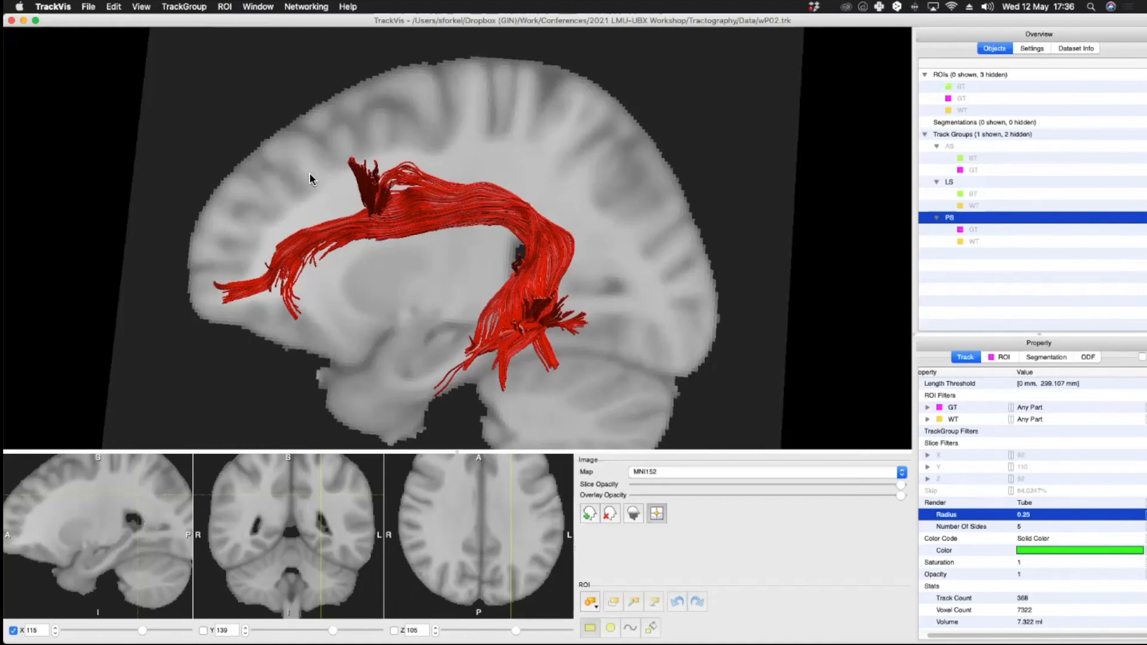
pyautogui.moveTo(324, 174)
pyautogui.mouseDown()
pyautogui.moveTo(388, 190)
pyautogui.moveTo(344, 203)
pyautogui.moveTo(300, 199)
pyautogui.moveTo(287, 184)
pyautogui.moveTo(338, 167)
pyautogui.mouseUp()
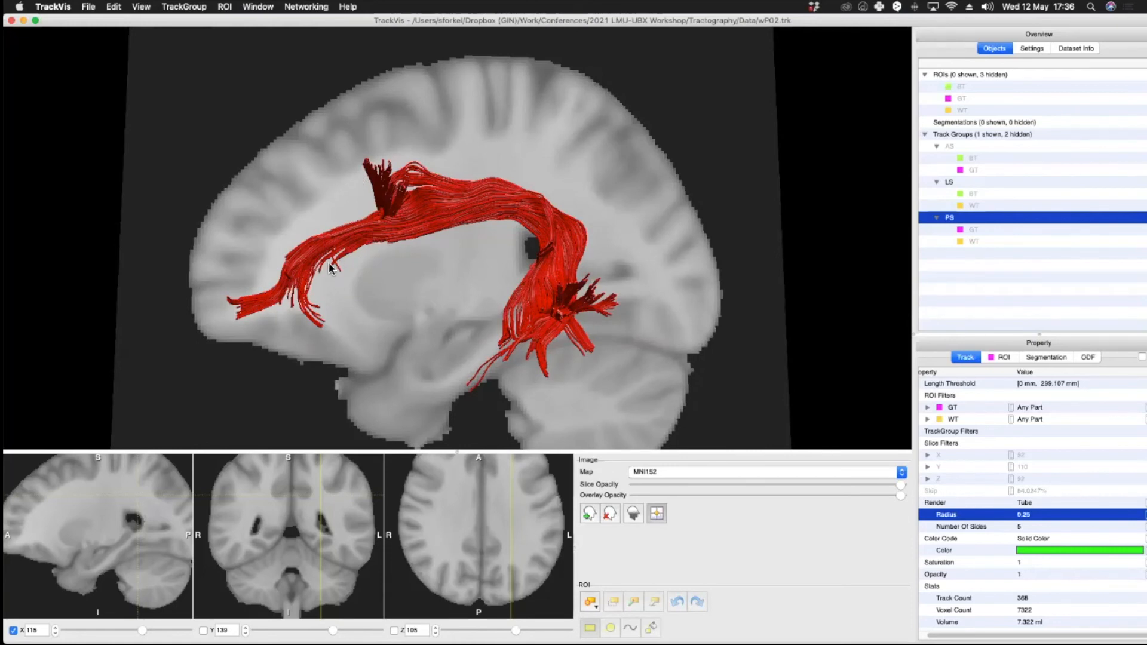
pyautogui.moveTo(366, 274)
pyautogui.mouseDown()
pyautogui.moveTo(648, 263)
pyautogui.moveTo(522, 250)
pyautogui.moveTo(359, 282)
pyautogui.mouseUp()
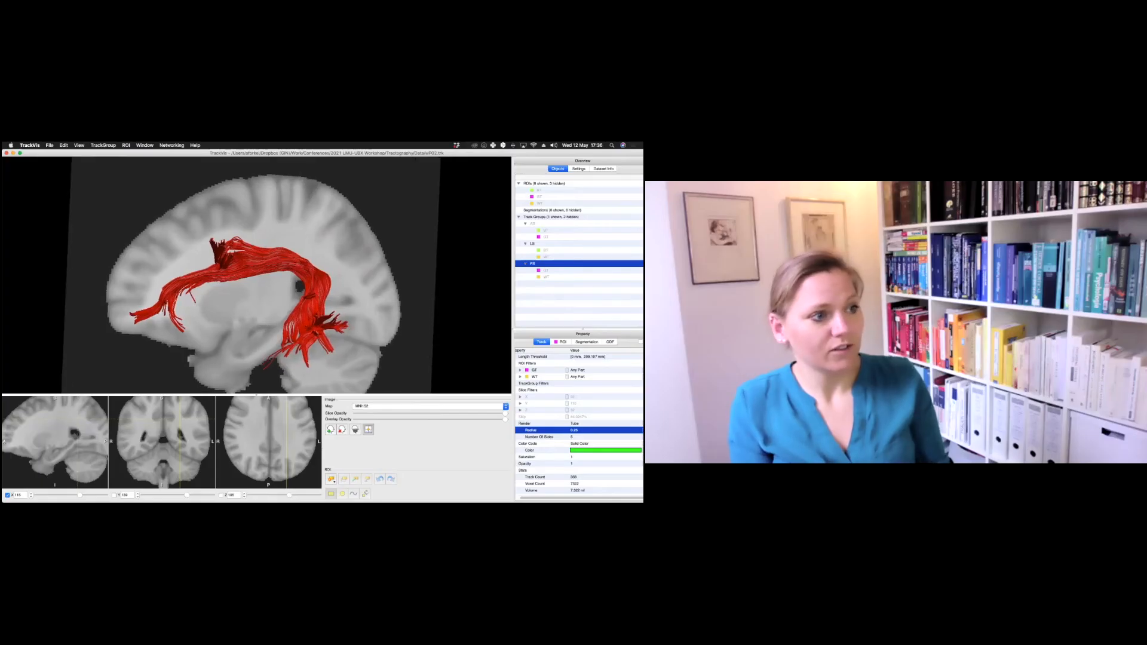
# Step: Show the AS track group in the 3D view
pyautogui.rightClick(536, 224)
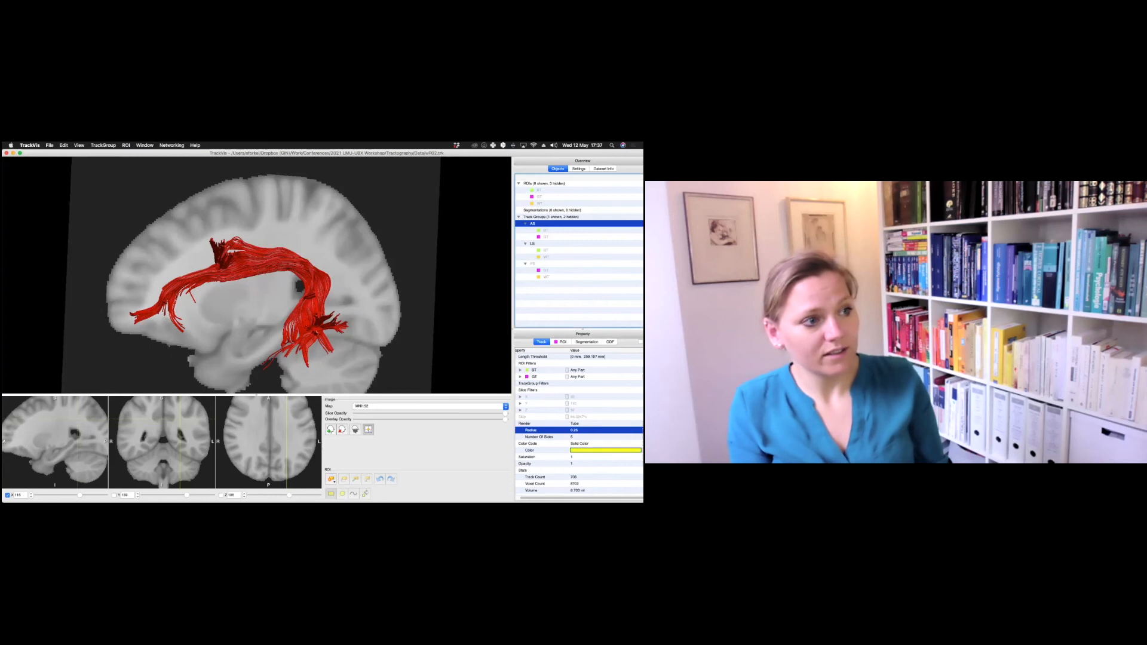
pyautogui.click(548, 227)
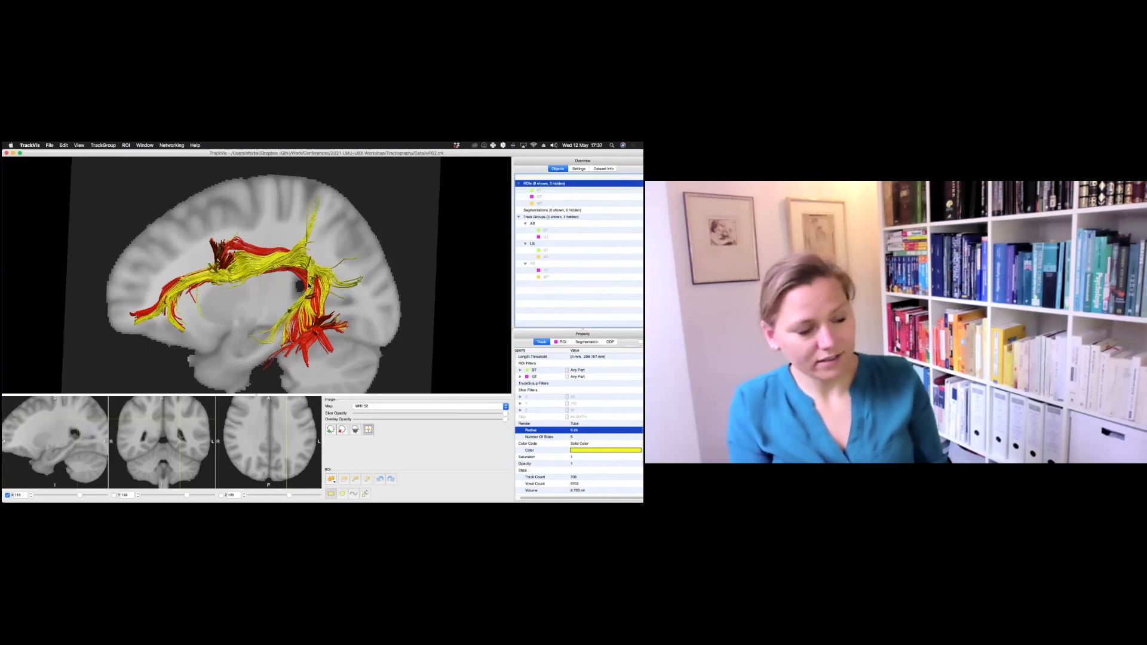
pyautogui.moveTo(320, 296); pyautogui.dragTo(297, 292)
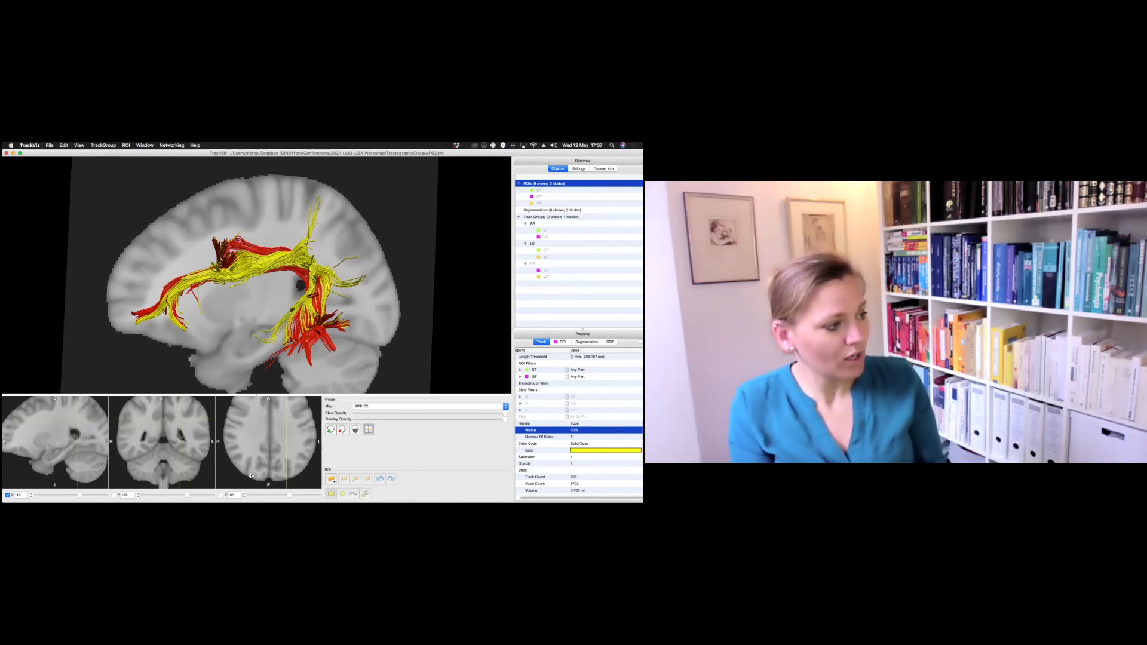
# Step: Move the sagittal slice to X 138 and show the PS track group
pyautogui.click(87, 498)
pyautogui.moveTo(87, 498); pyautogui.dragTo(88, 498)
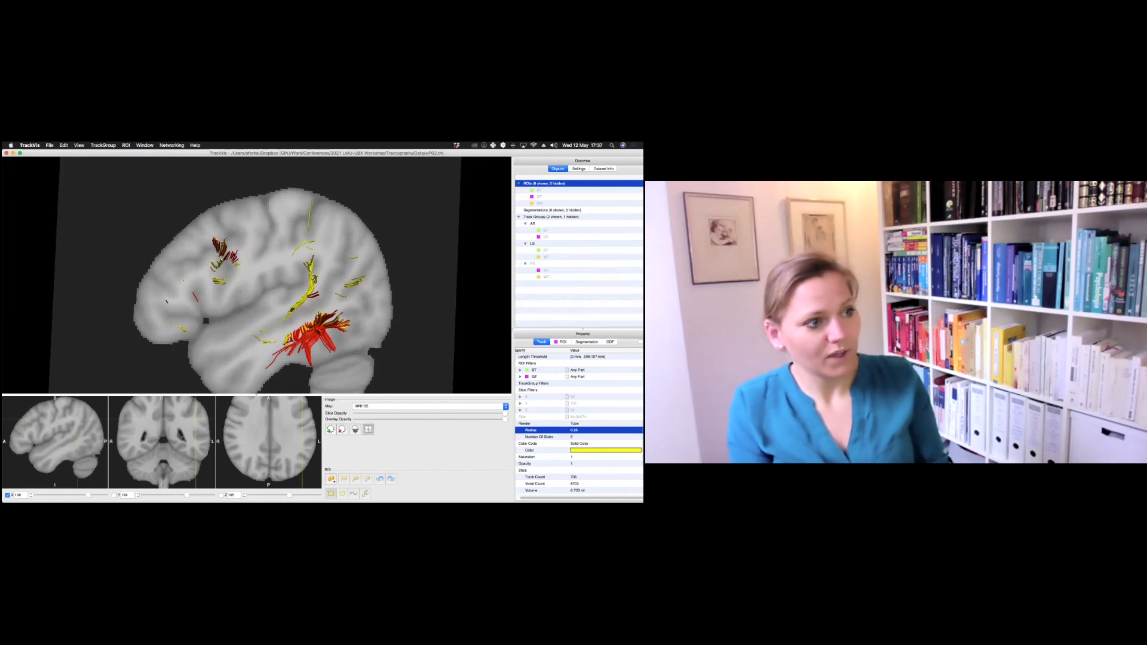
pyautogui.click(534, 263)
pyautogui.rightClick(535, 263)
pyautogui.click(546, 267)
pyautogui.moveTo(345, 271); pyautogui.dragTo(302, 252)
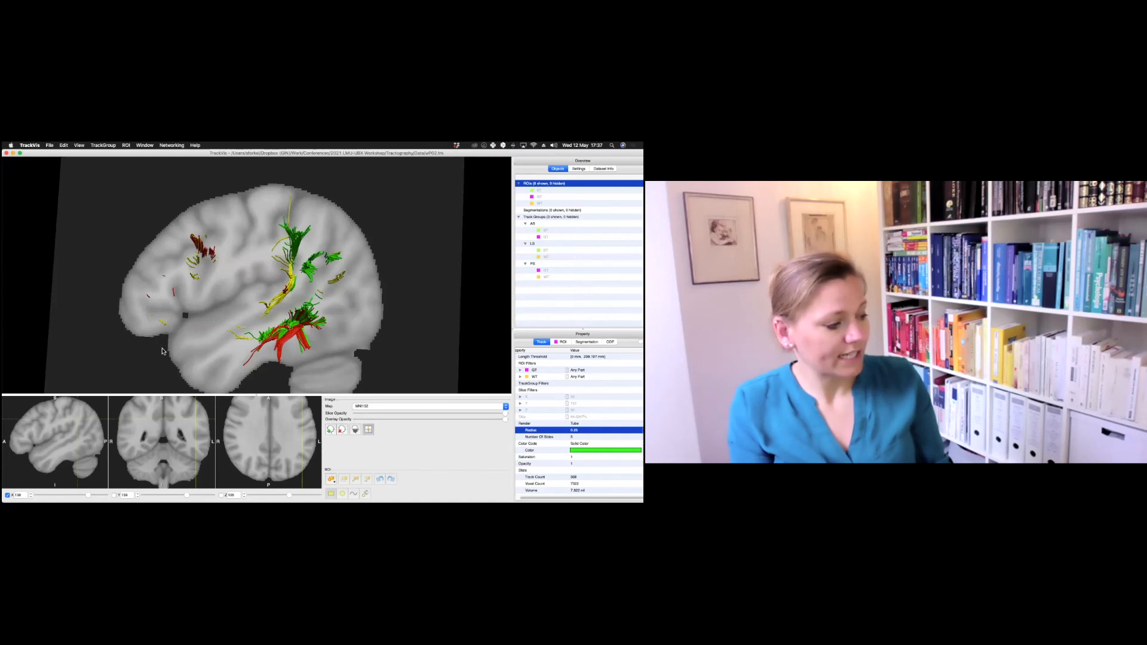
pyautogui.click(50, 146)
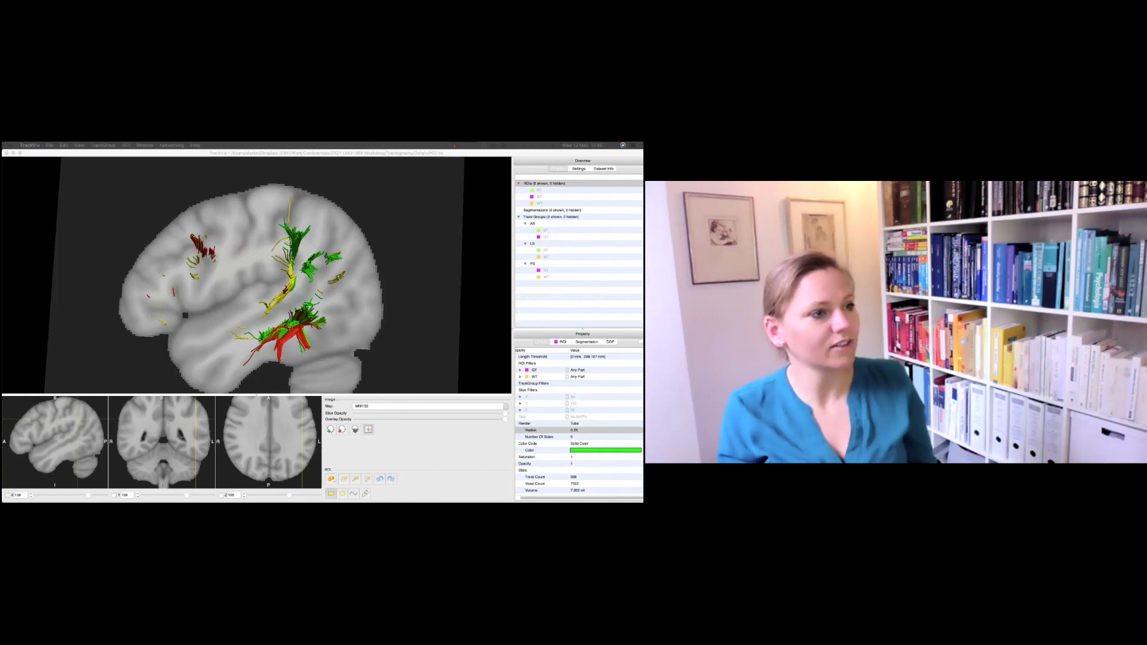
pyautogui.click(423, 450)
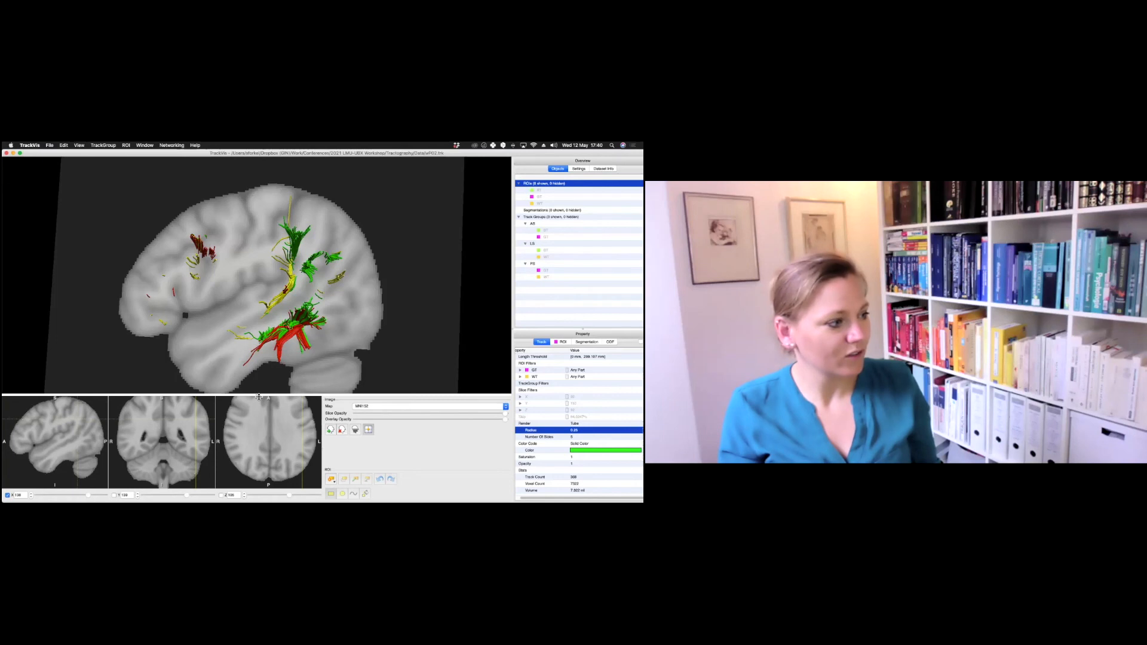
pyautogui.moveTo(253, 367); pyautogui.dragTo(254, 339)
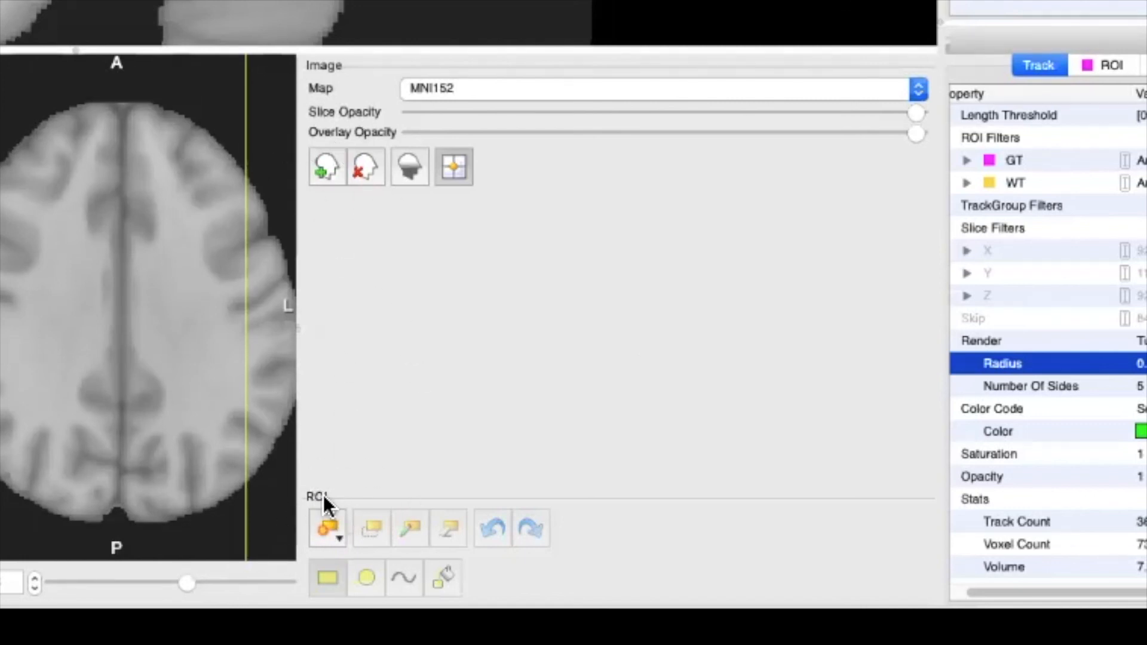
# Step: Add an ROI from the image file 1mm_Neurosynth_language_association-test_z_FDR_0.01.nii
pyautogui.click(323, 529)
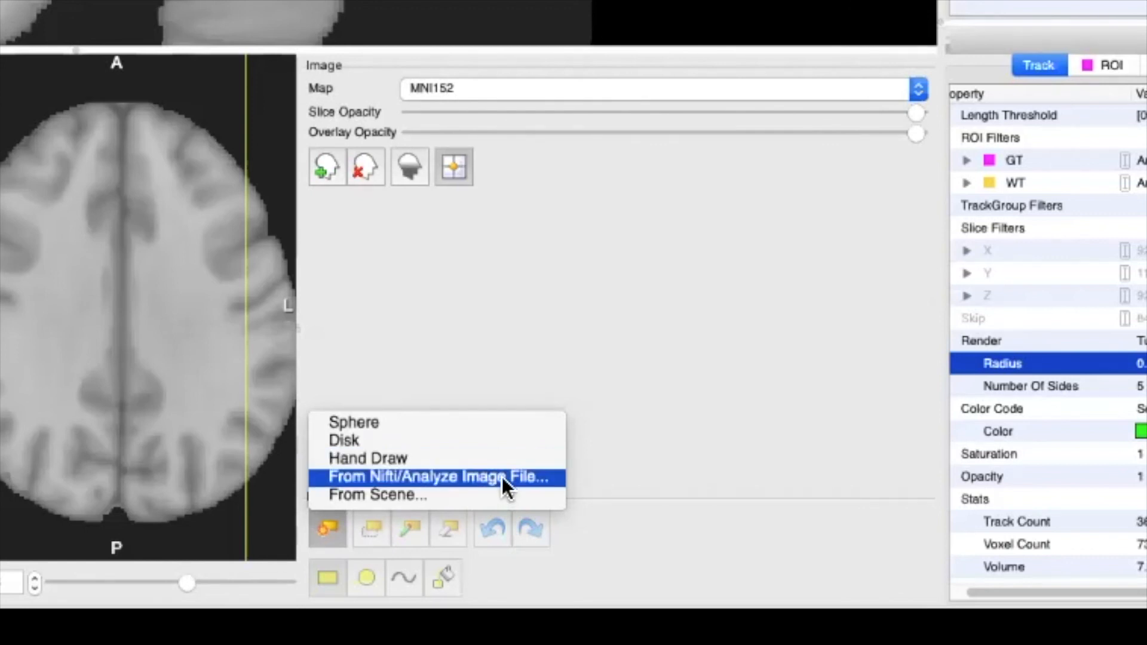
pyautogui.click(523, 477)
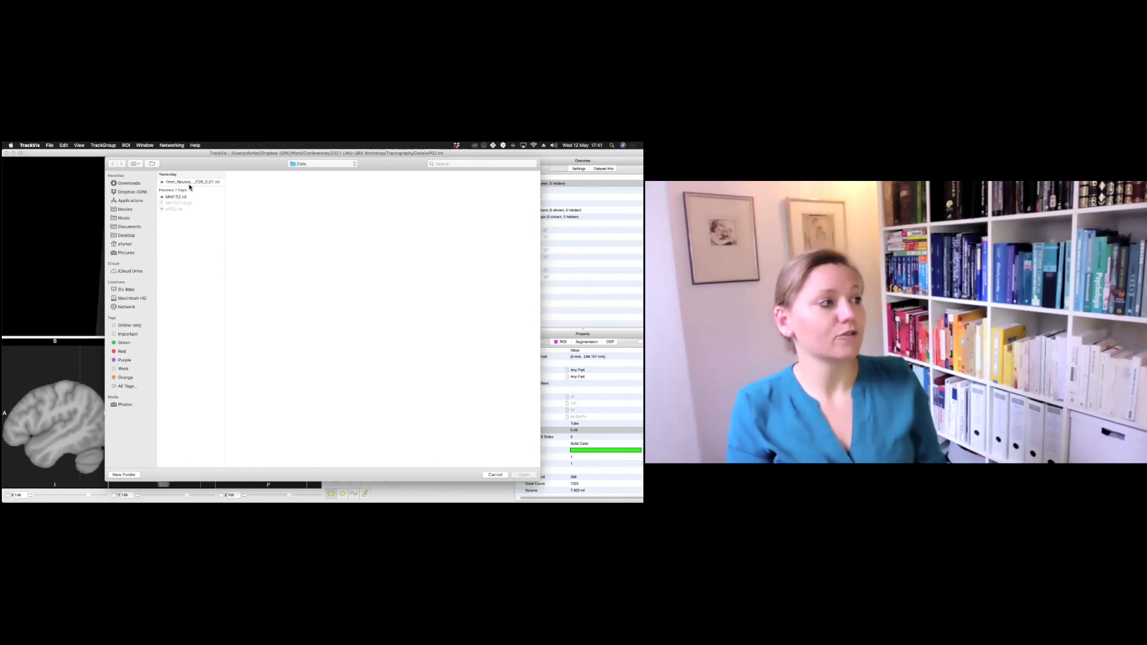
pyautogui.click(190, 183)
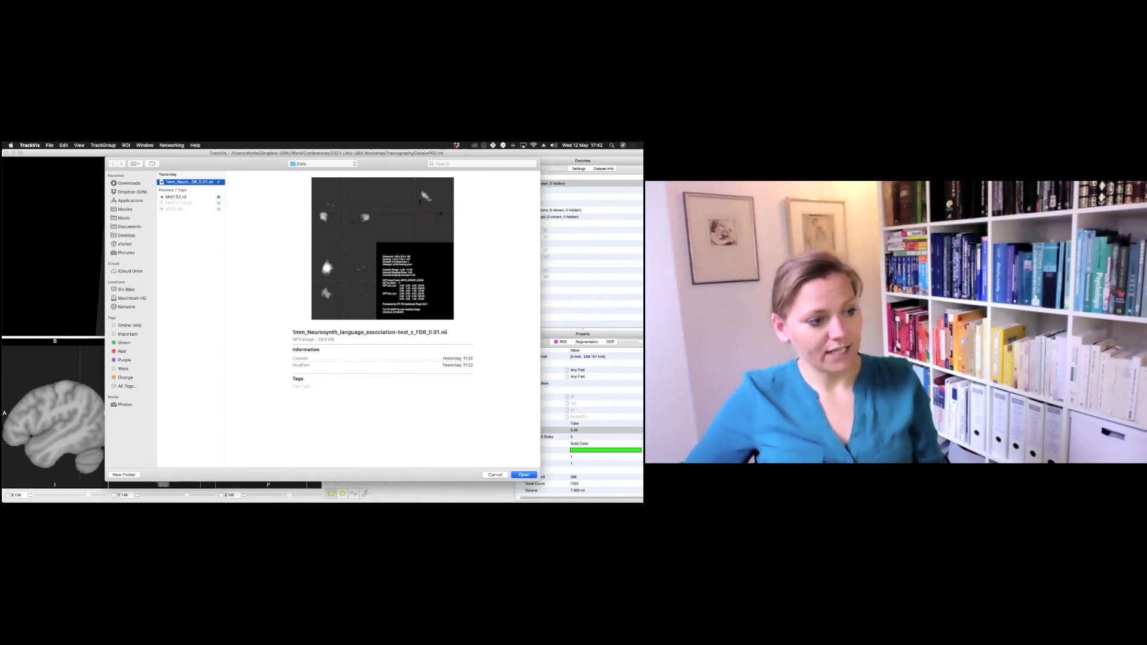
pyautogui.press('Return')
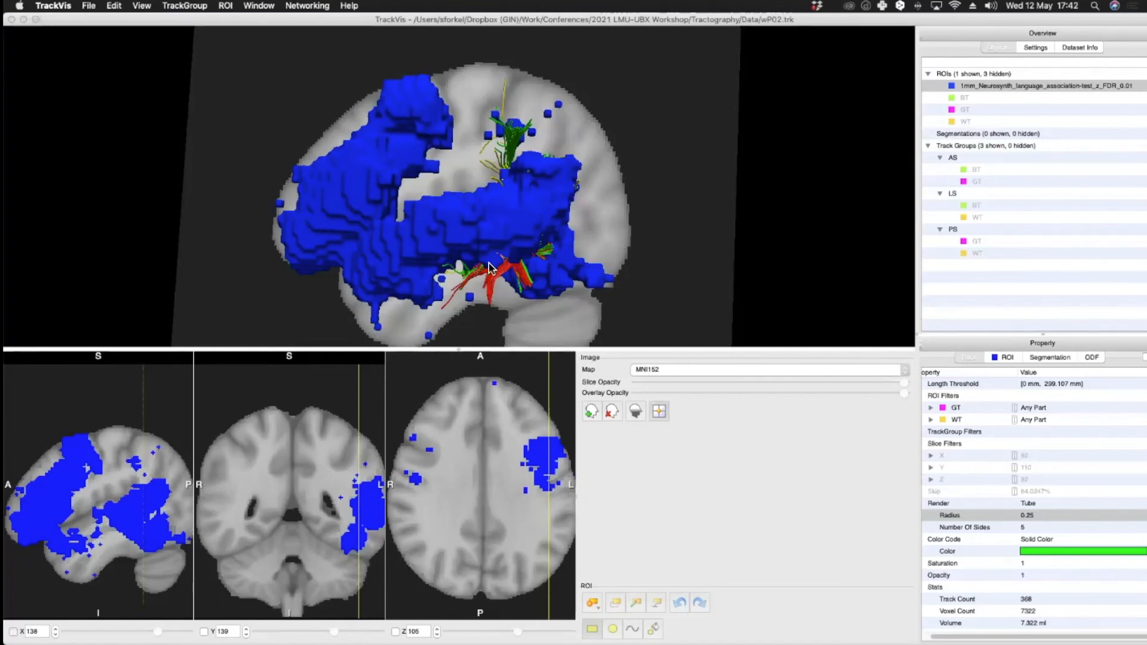
# Step: Set the Neurosynth ROI's low threshold to 5
pyautogui.click(387, 193)
pyautogui.moveTo(449, 199); pyautogui.dragTo(1142, 151)
pyautogui.moveTo(615, 200); pyautogui.dragTo(487, 196)
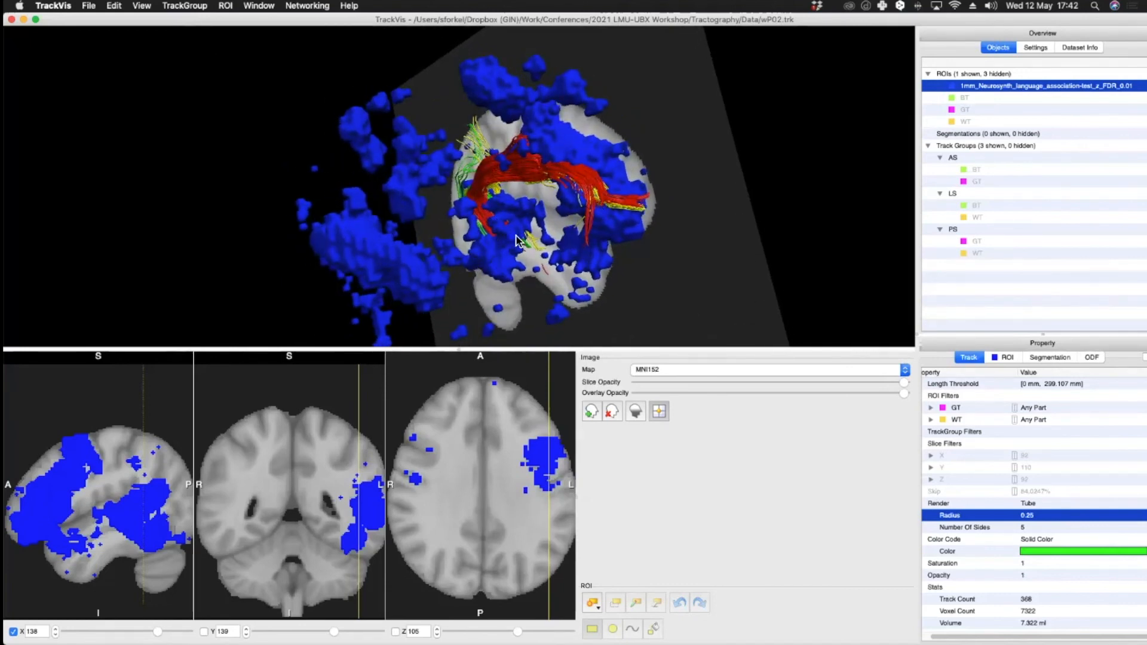
pyautogui.moveTo(606, 156); pyautogui.dragTo(447, 199)
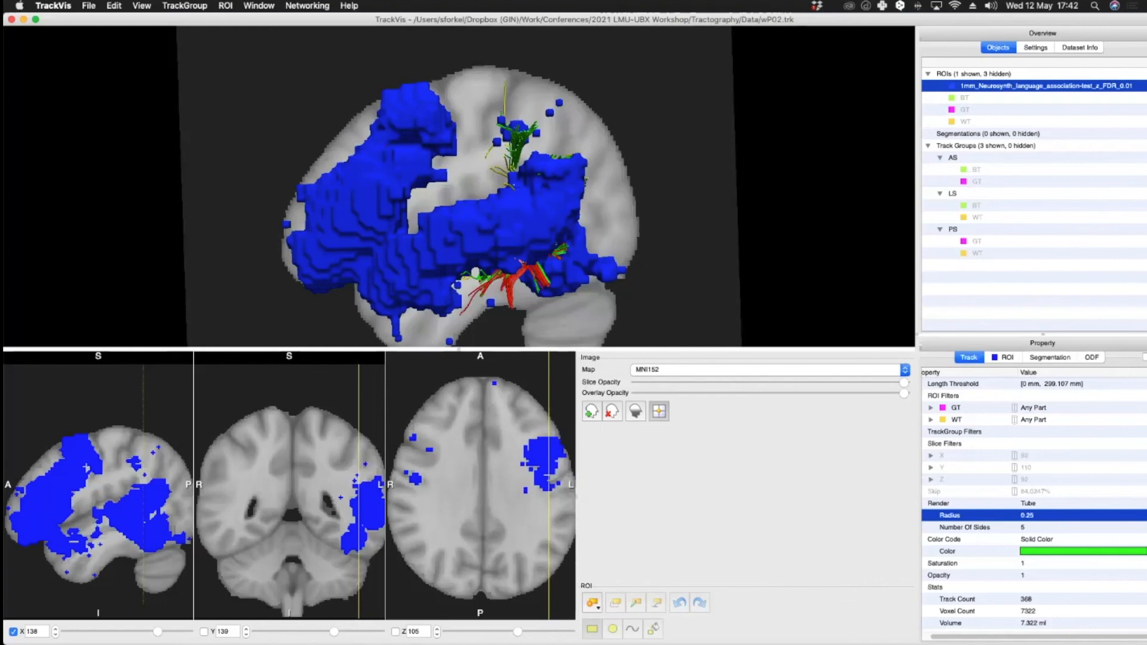
pyautogui.click(1004, 357)
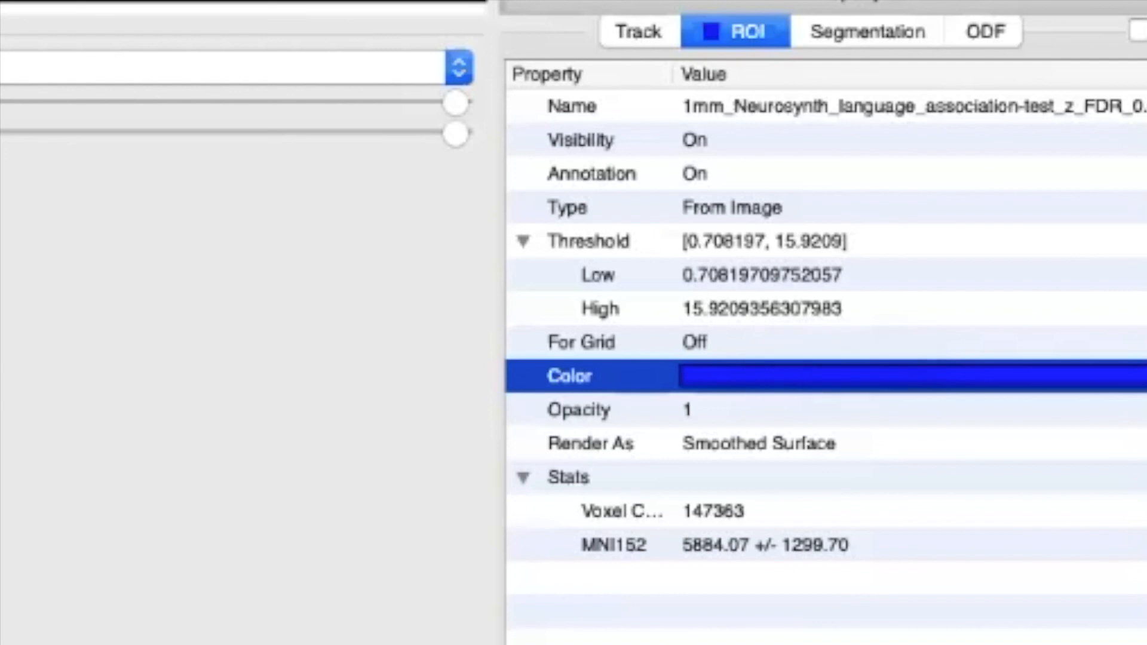
pyautogui.click(762, 275)
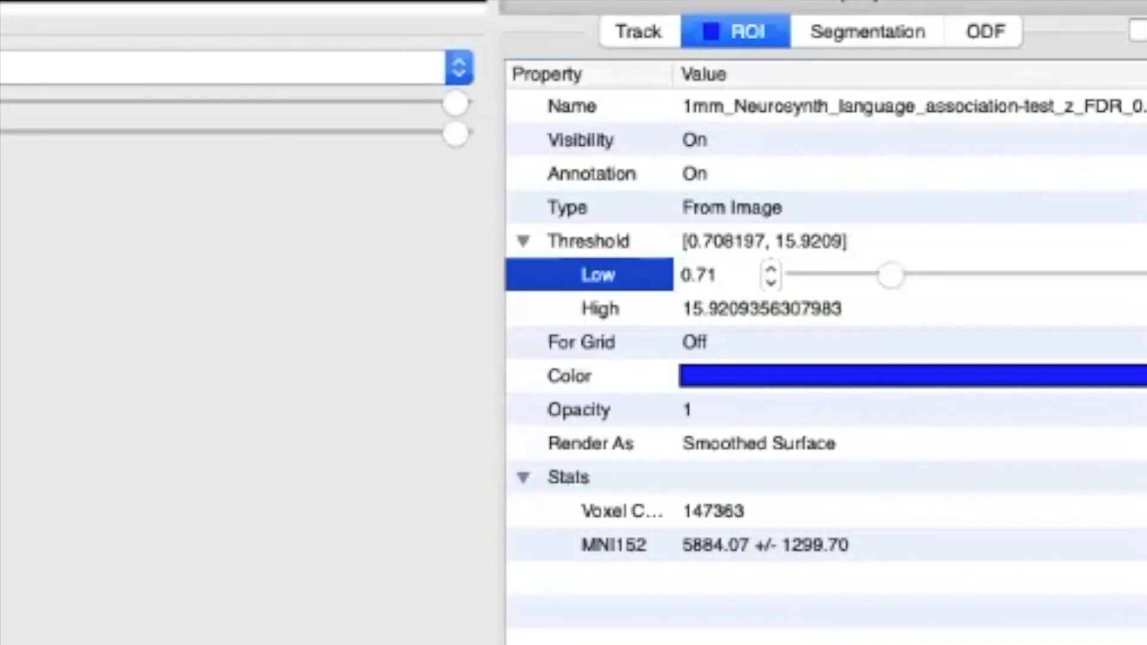
pyautogui.doubleClick(716, 276)
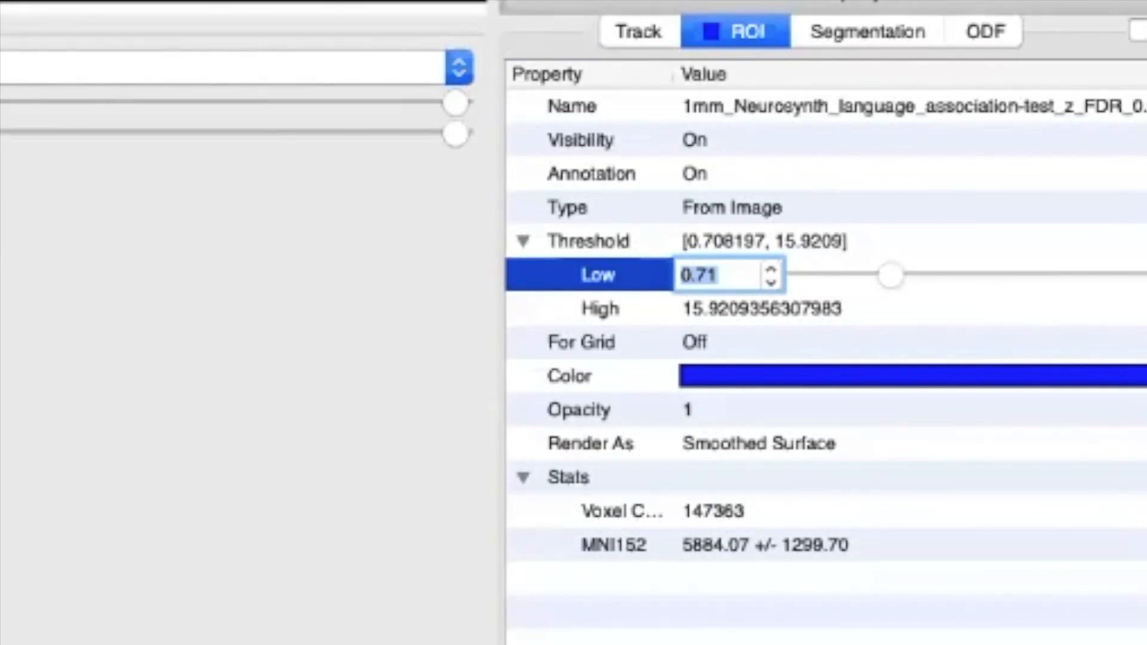
pyautogui.write('5')
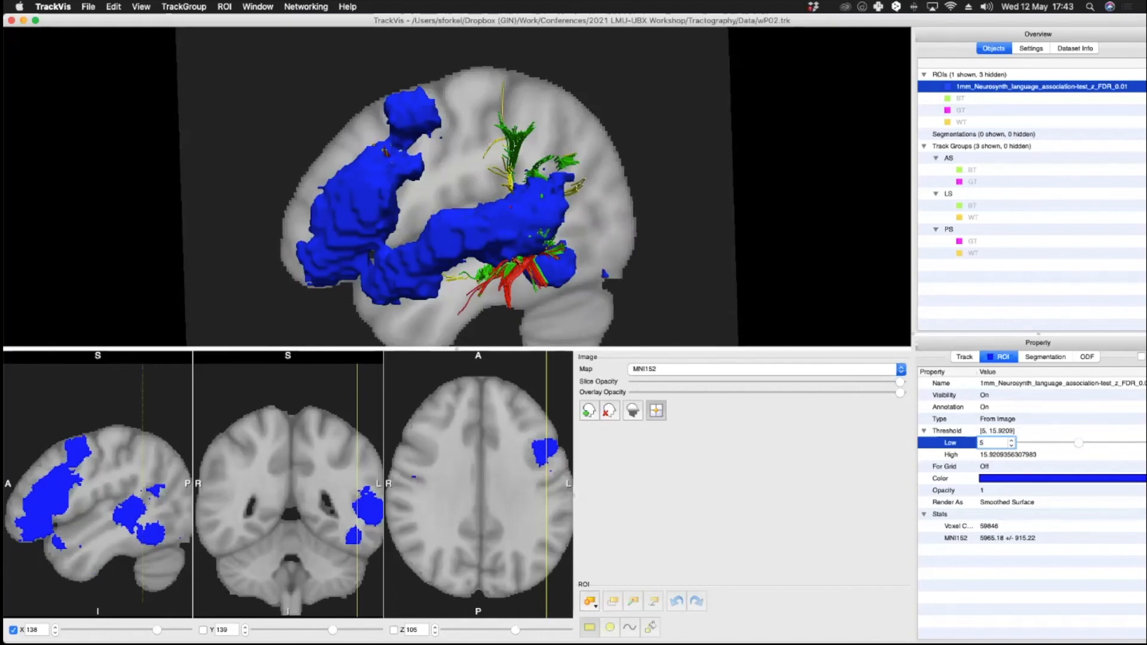
# Step: Temporarily drop the slice opacity to zero to inspect the ROI against the tracks, then restore full slice opacity
pyautogui.moveTo(900, 381); pyautogui.dragTo(645, 382)
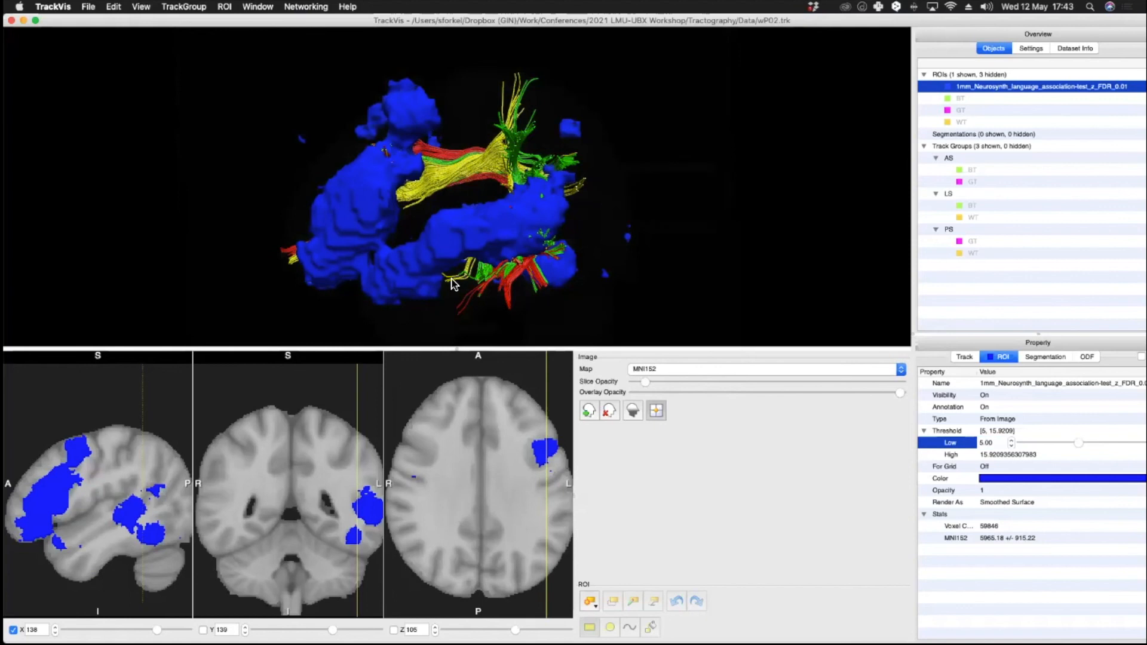
pyautogui.moveTo(456, 281); pyautogui.dragTo(601, 320)
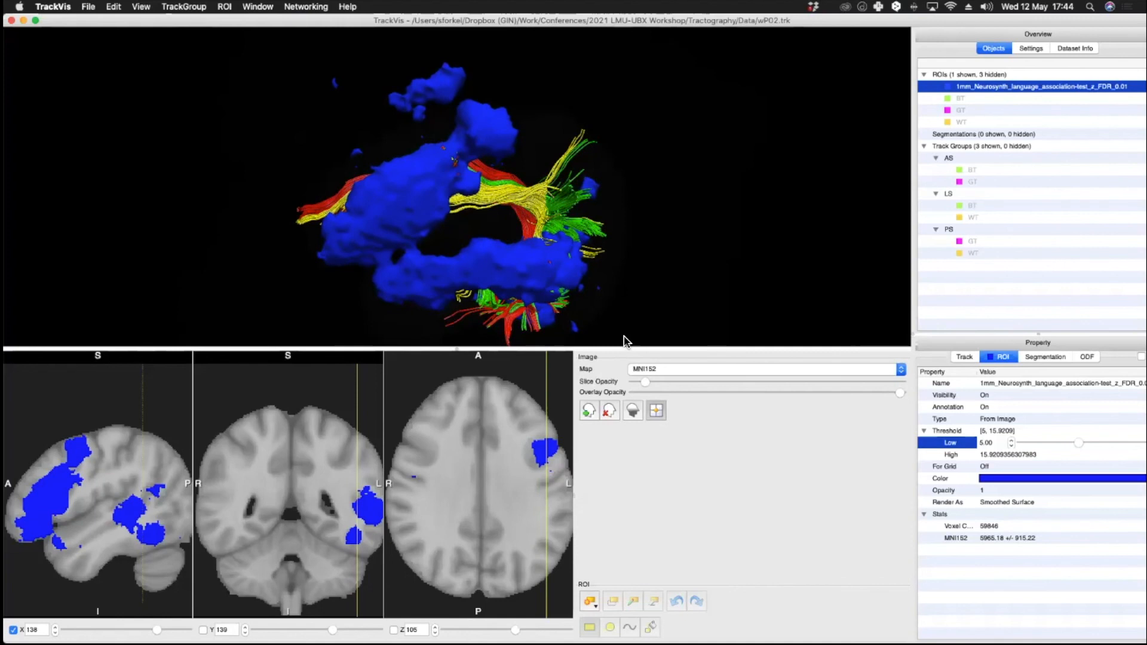
pyautogui.moveTo(656, 382); pyautogui.dragTo(903, 382)
pyautogui.moveTo(594, 235); pyautogui.dragTo(564, 239)
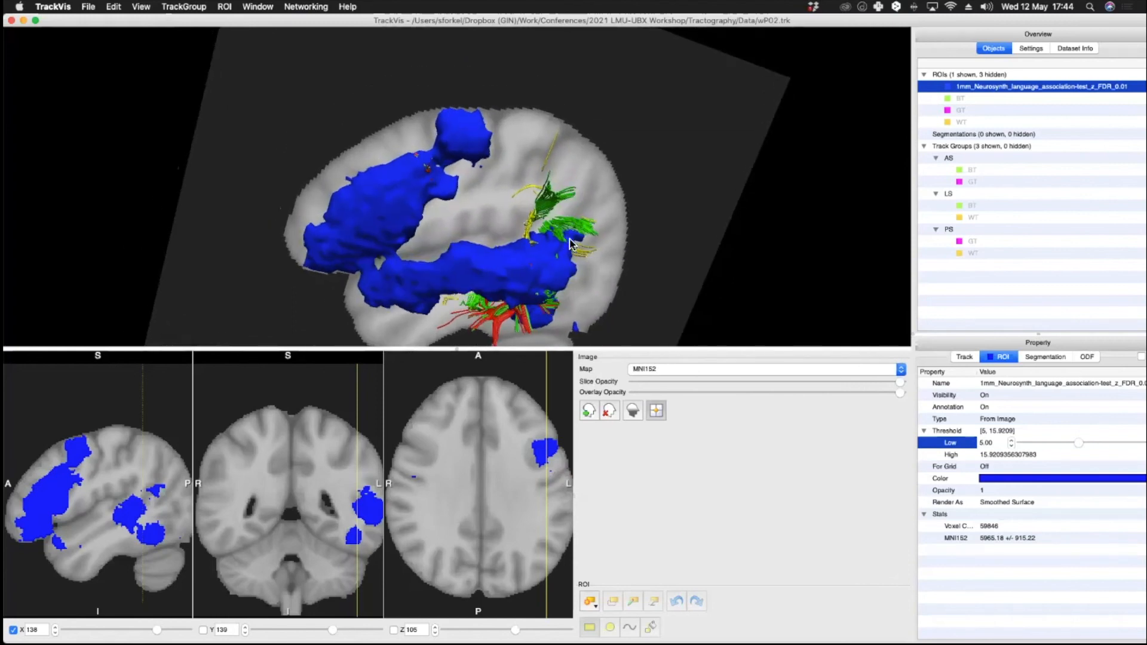